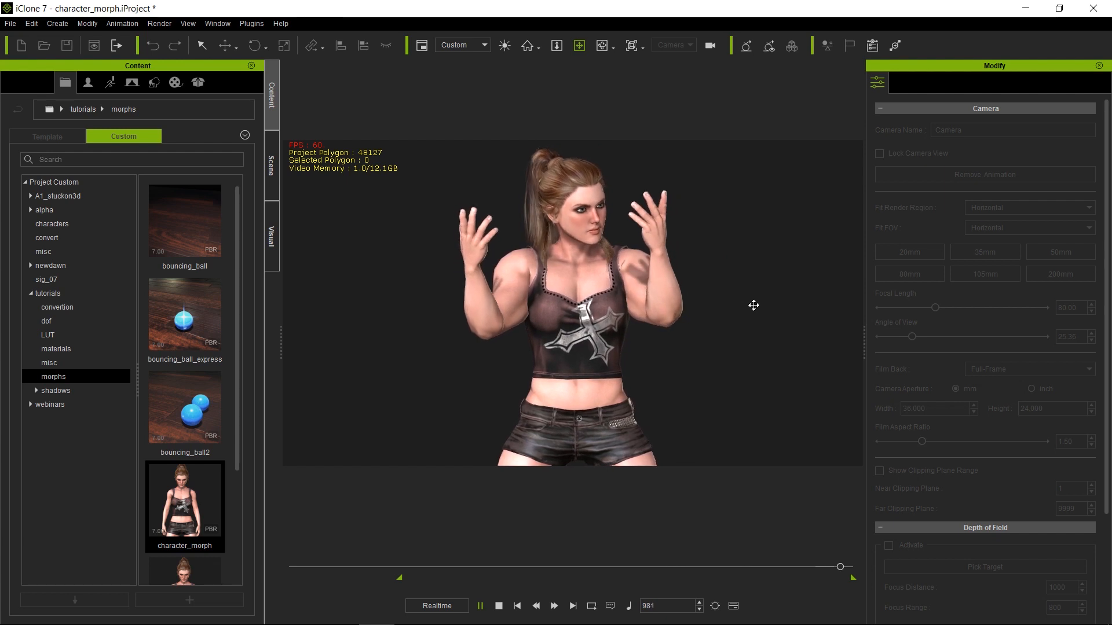
# Step: Stop the animation playback and delete the female avatar from the scene
pyautogui.click(499, 607)
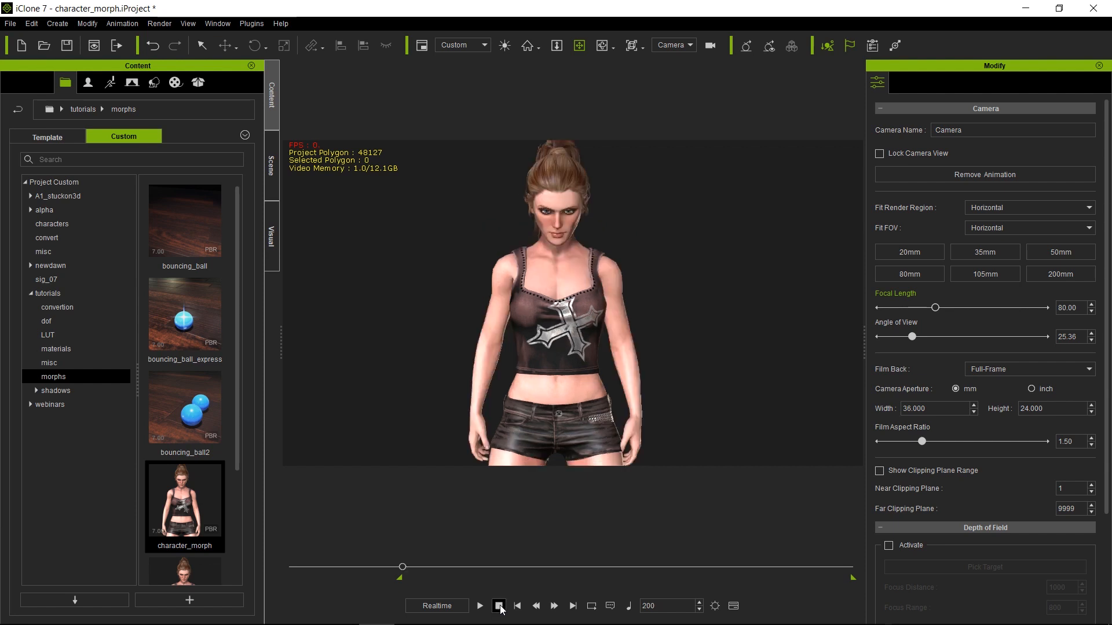
pyautogui.click(540, 280)
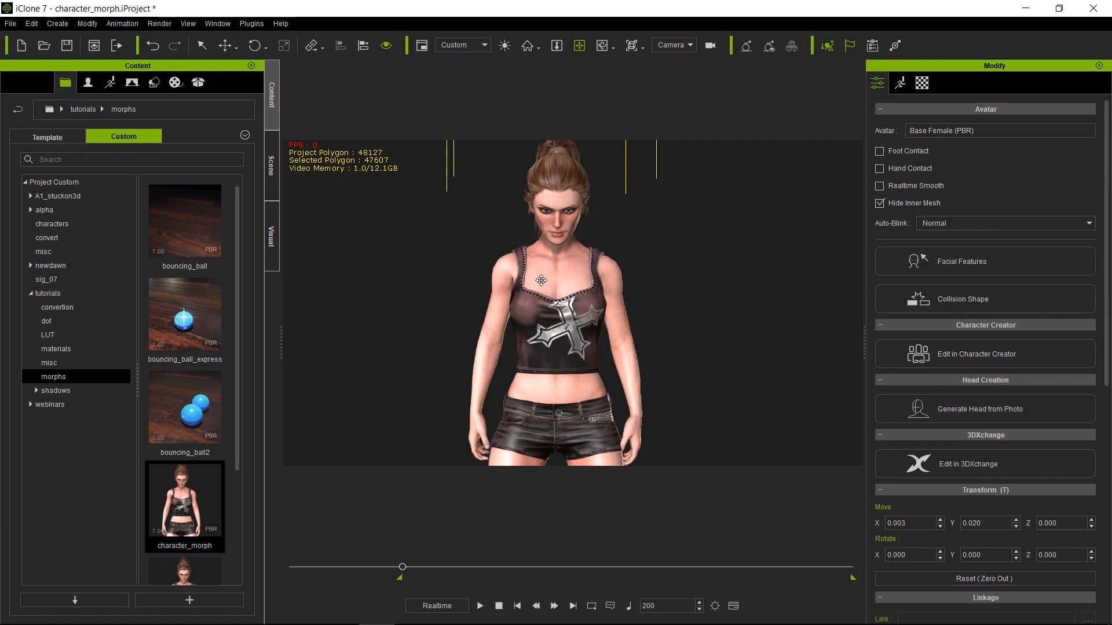
pyautogui.press('Delete')
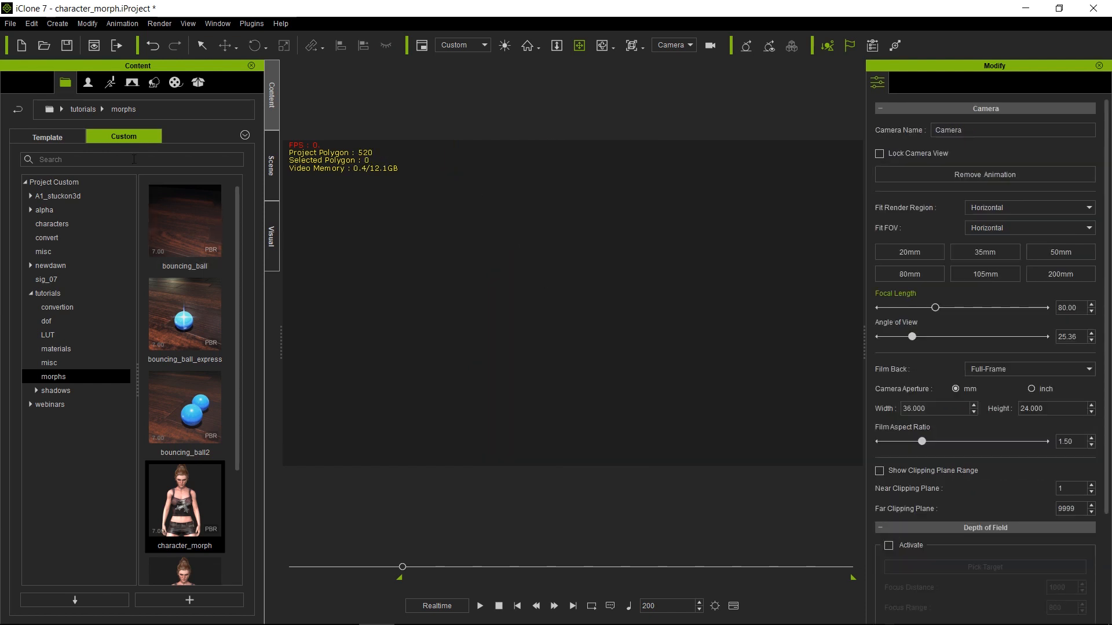
# Step: Load the 1.Base Female avatar from the Avatar template library into the empty scene
pyautogui.click(91, 86)
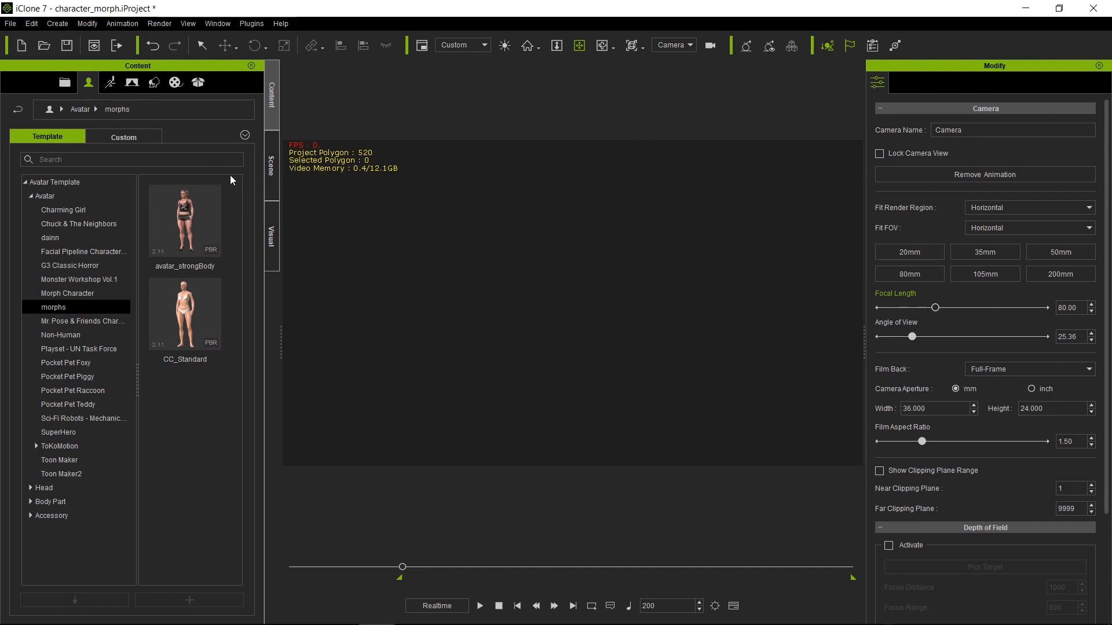
pyautogui.click(69, 198)
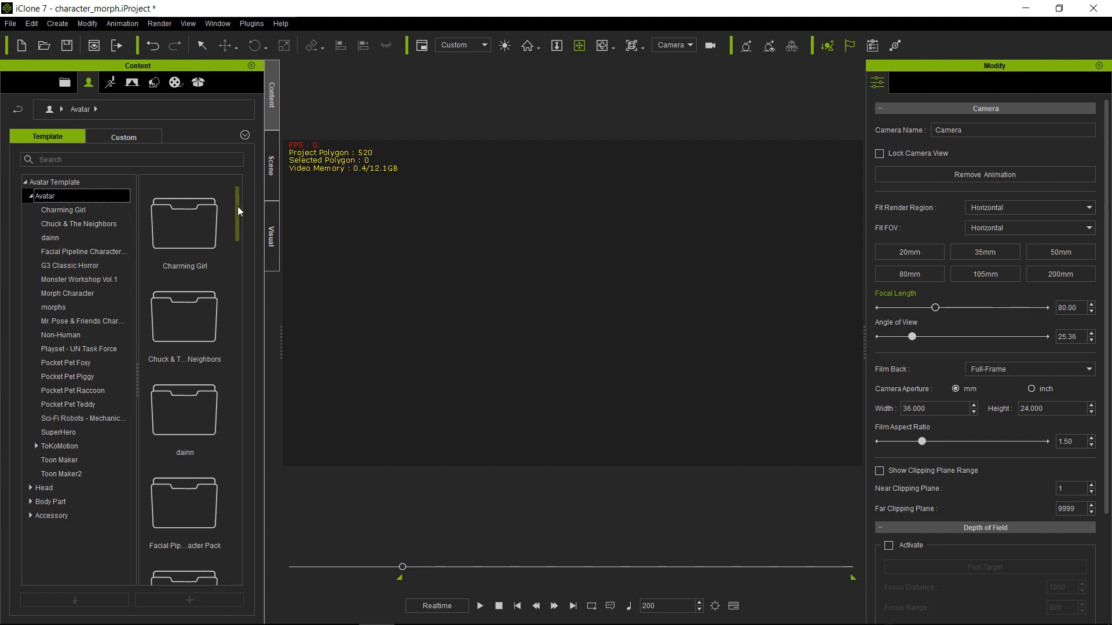
pyautogui.moveTo(236, 208); pyautogui.dragTo(234, 454)
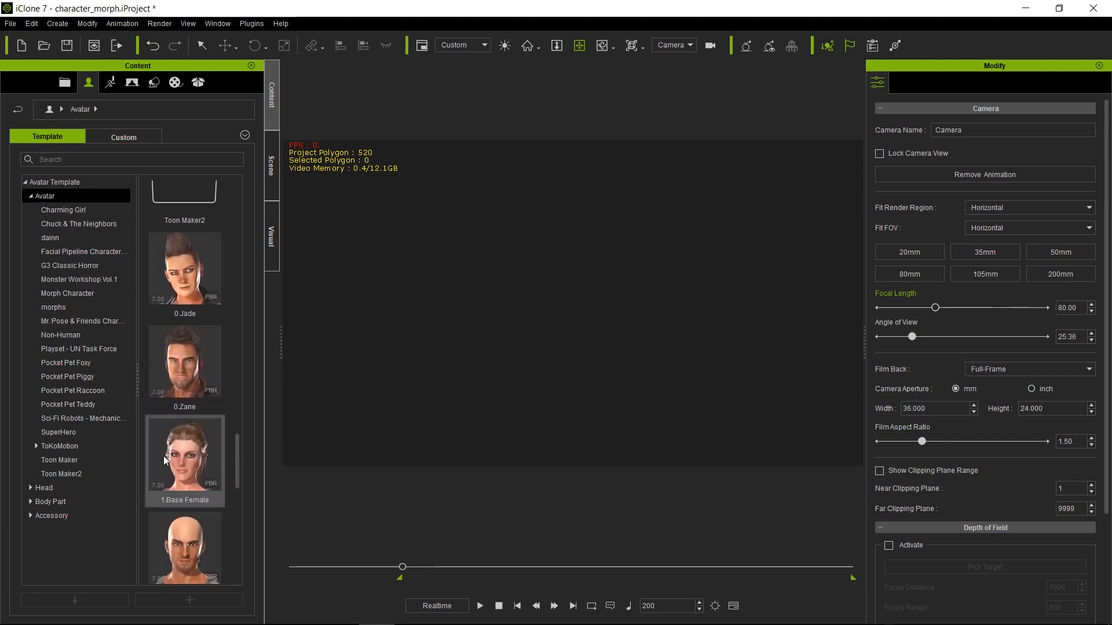
pyautogui.doubleClick(163, 456)
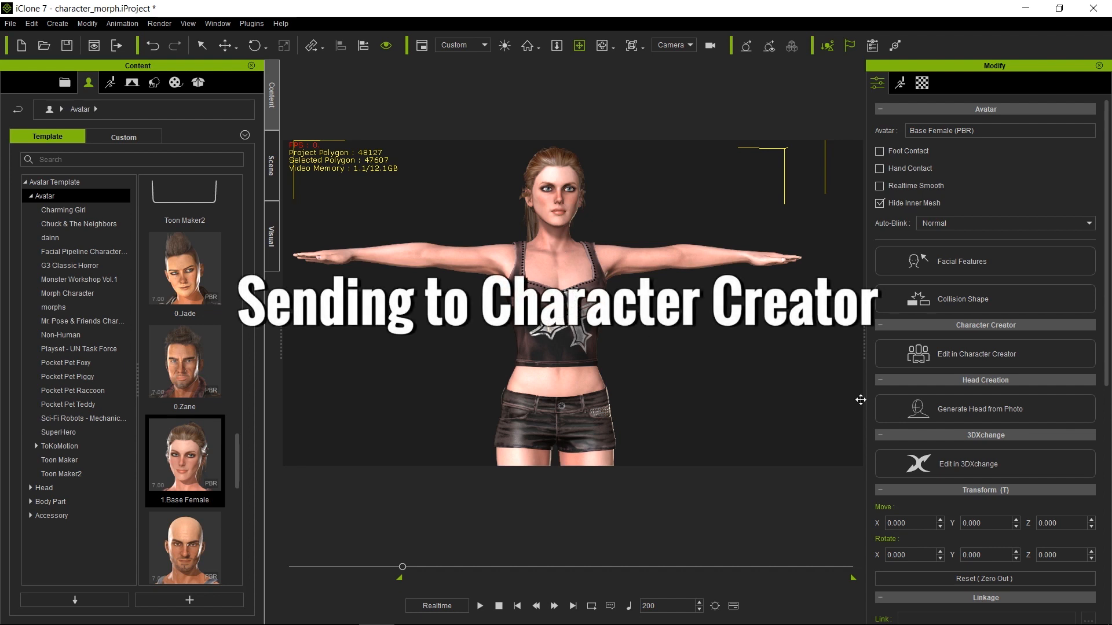
# Step: Send the avatar to Character Creator for editing, dismiss the welcome window and load it as a project
pyautogui.click(966, 353)
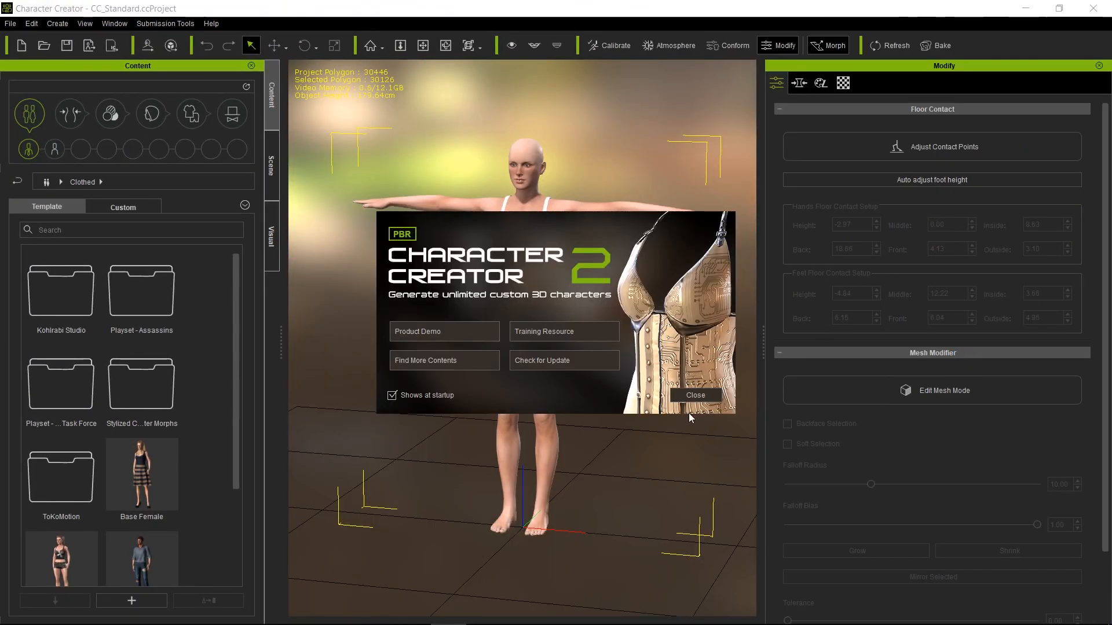
pyautogui.click(694, 396)
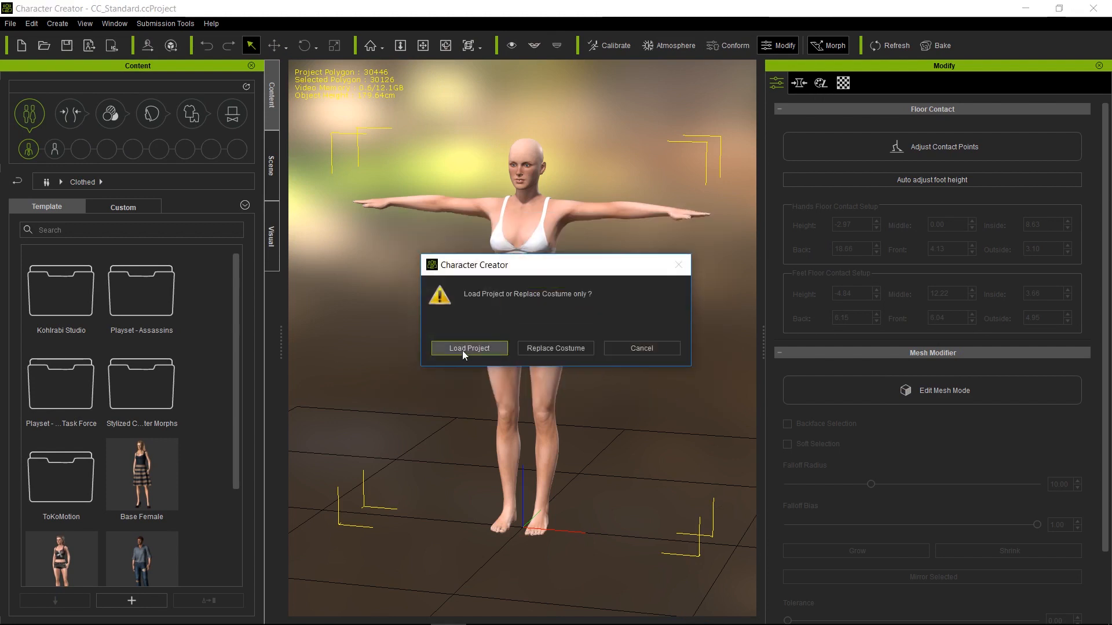
pyautogui.click(463, 350)
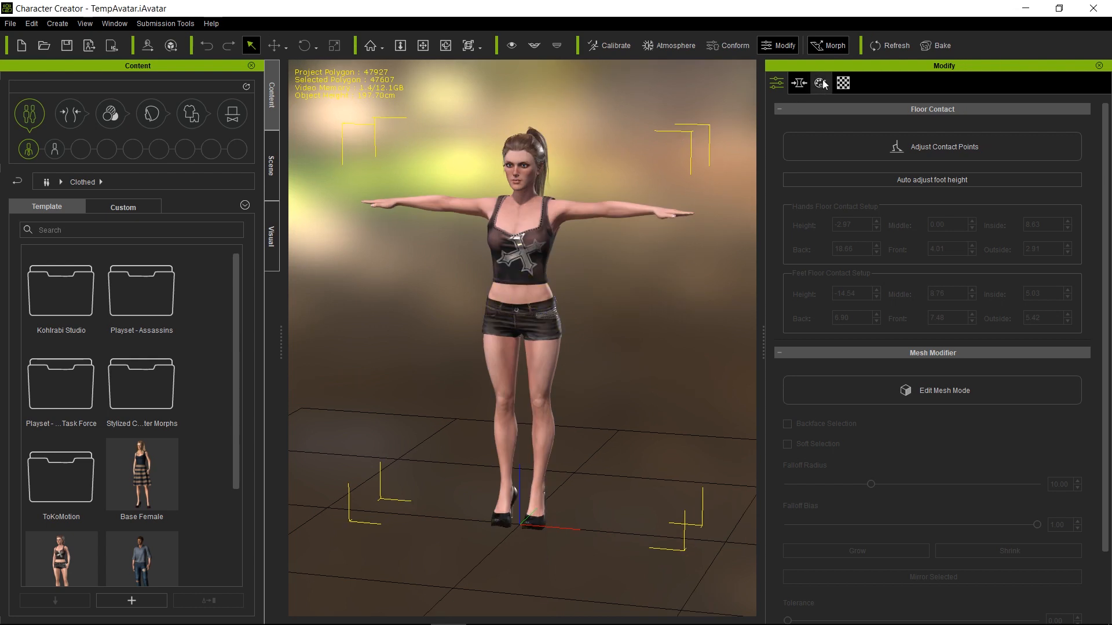
# Step: Browse the actor's body morphs and set the Full Body Fitness morph to 100
pyautogui.click(799, 83)
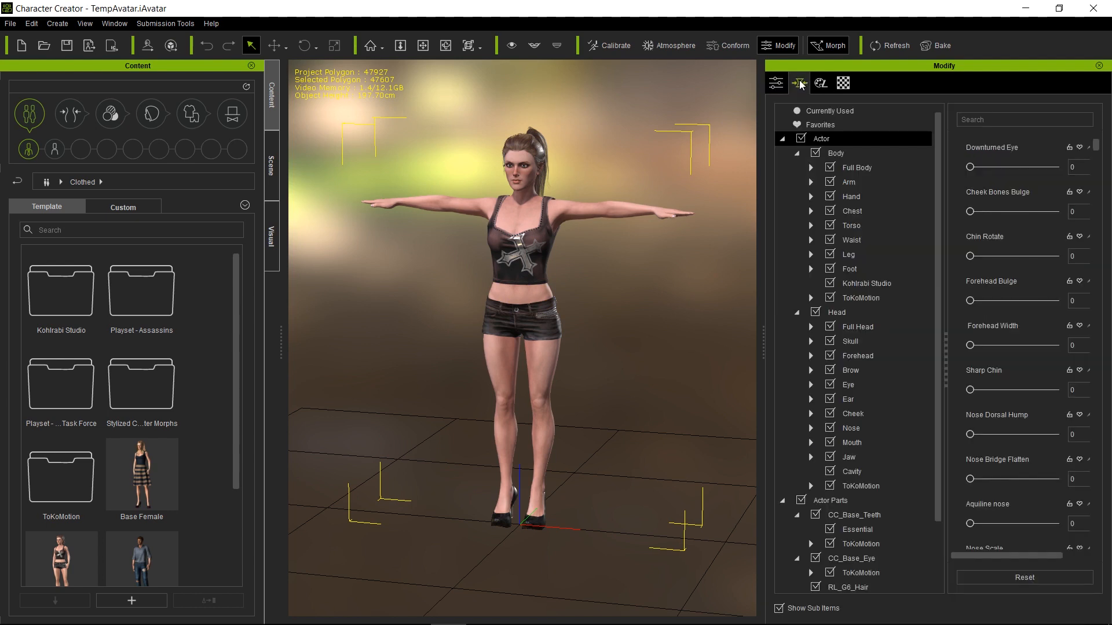
pyautogui.click(846, 154)
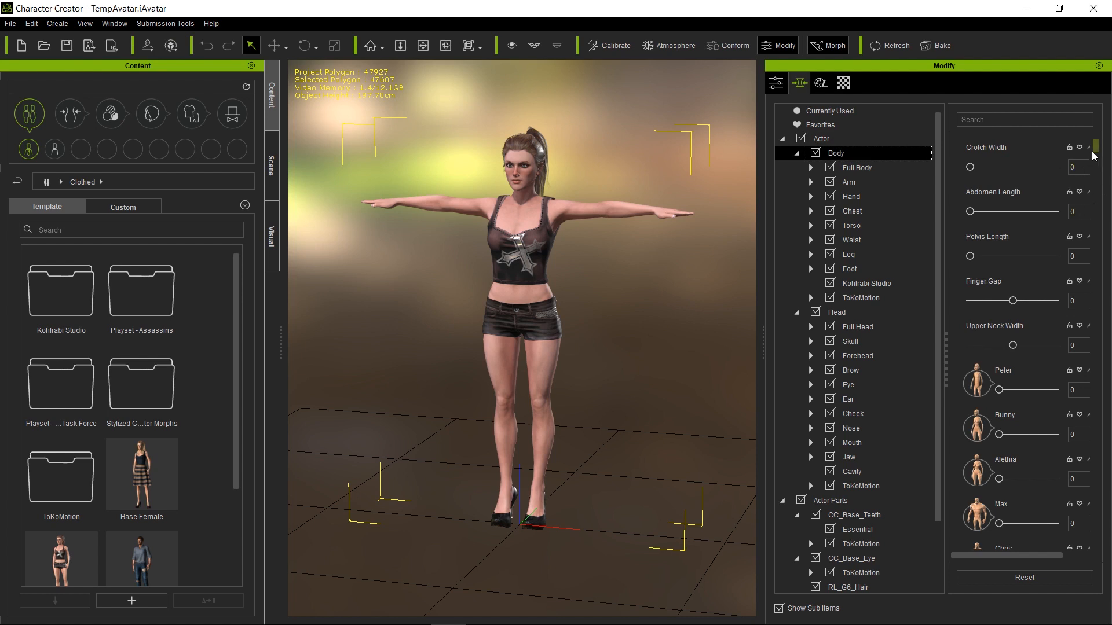
pyautogui.moveTo(1098, 144); pyautogui.dragTo(1098, 206)
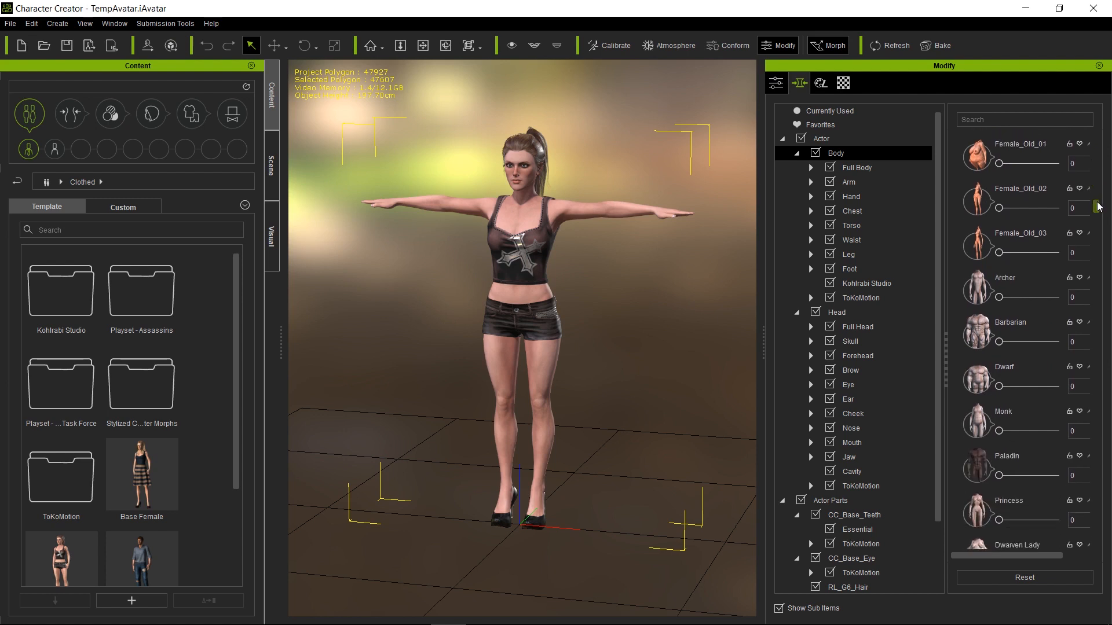
pyautogui.click(863, 168)
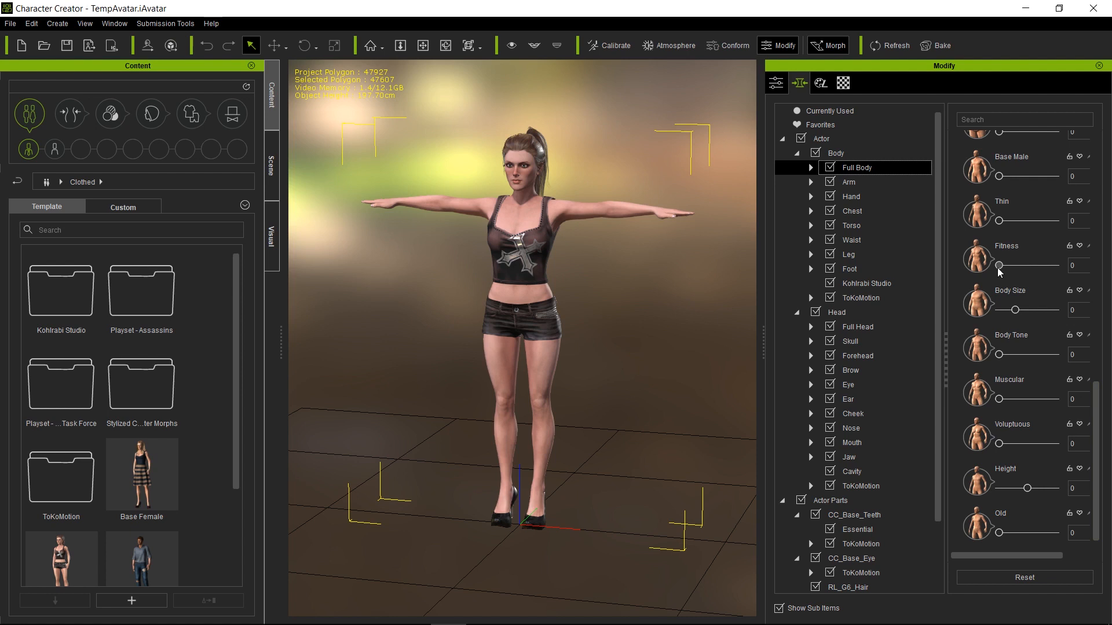
pyautogui.moveTo(999, 265); pyautogui.dragTo(1099, 268)
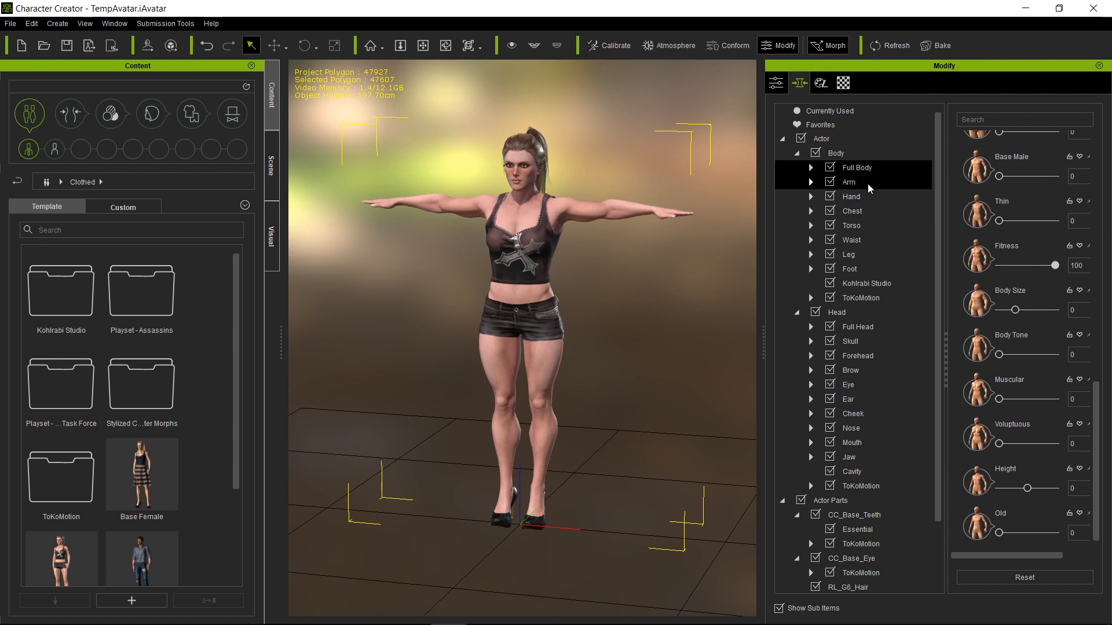
# Step: Set the Full Head morph Face Round to 48 and list the currently used morphs
pyautogui.click(875, 327)
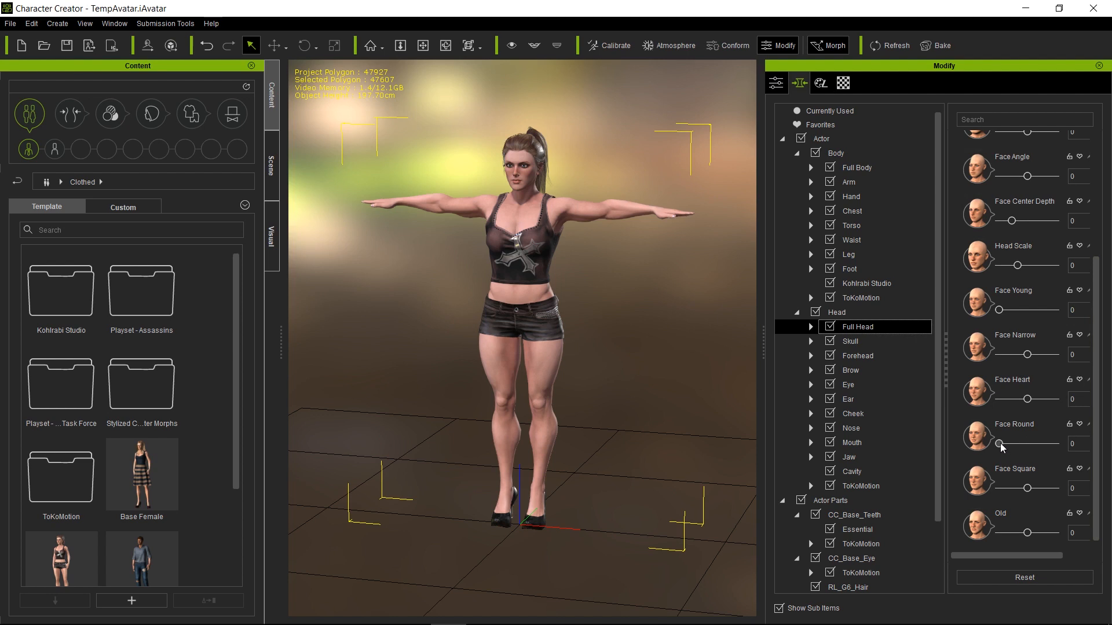
pyautogui.moveTo(1000, 444); pyautogui.dragTo(1028, 434)
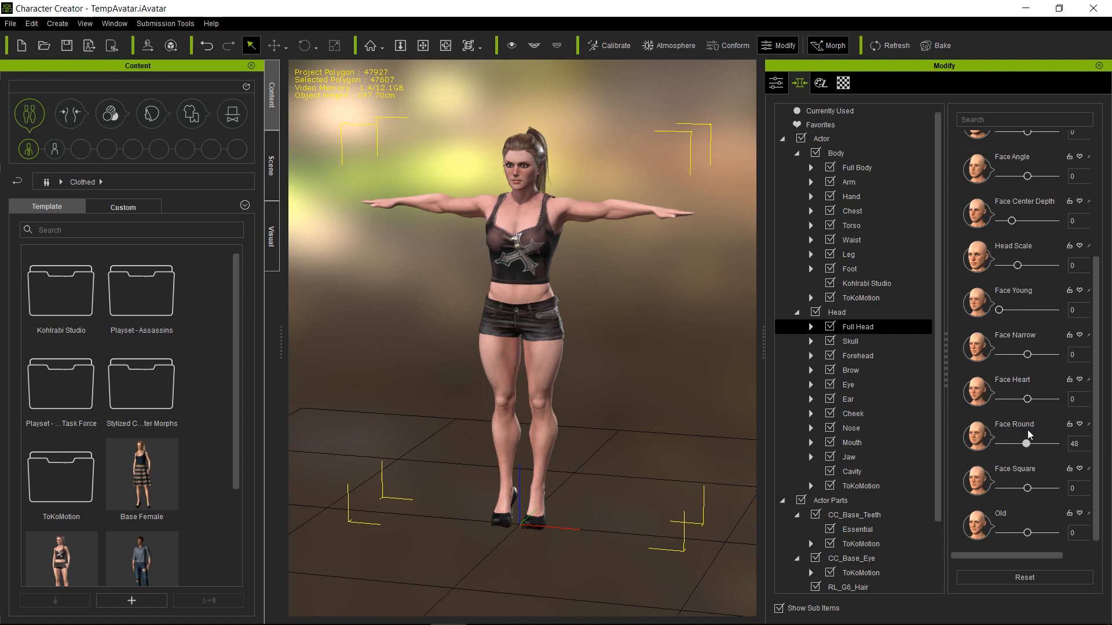
pyautogui.click(837, 110)
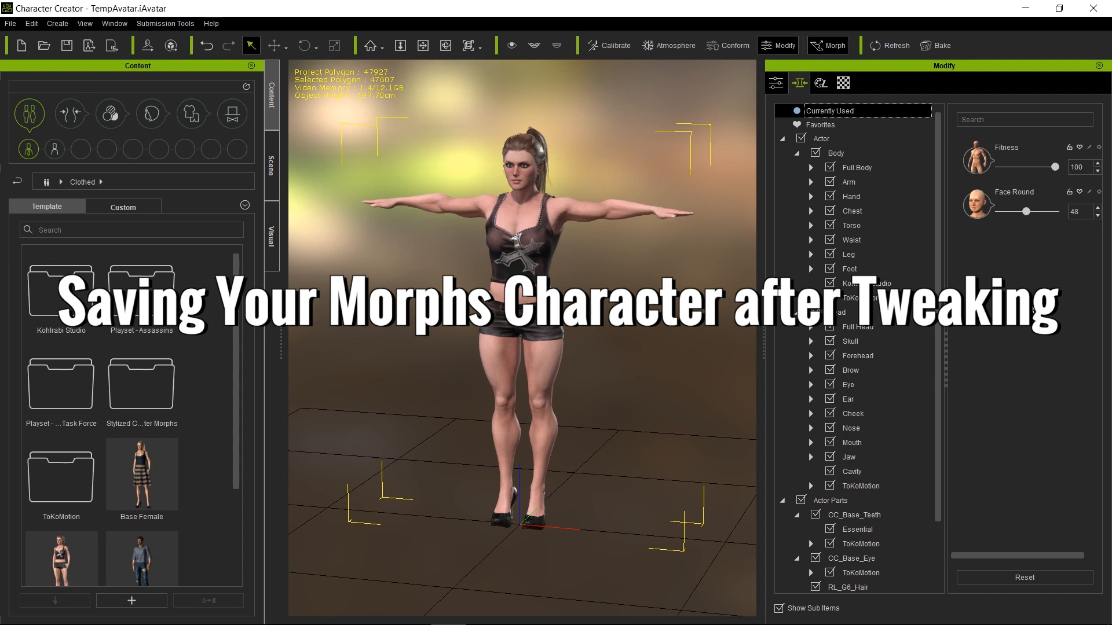
# Step: Export the tweaked character as an iAvatar, overwriting avatar_strongBody in the morphs folder
pyautogui.click(11, 25)
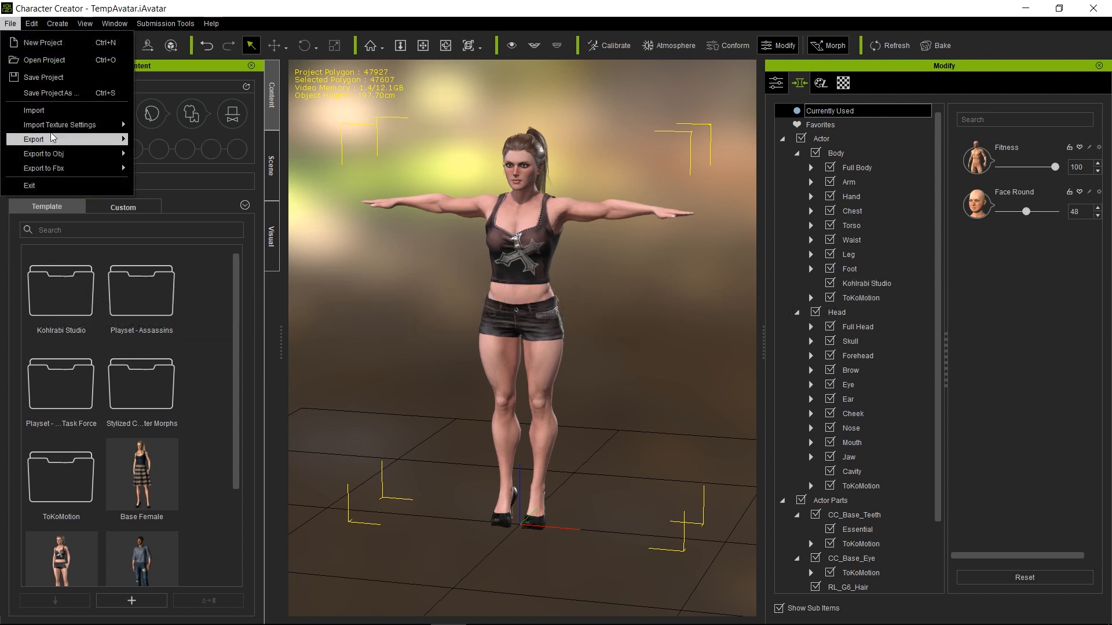
pyautogui.moveTo(52, 139)
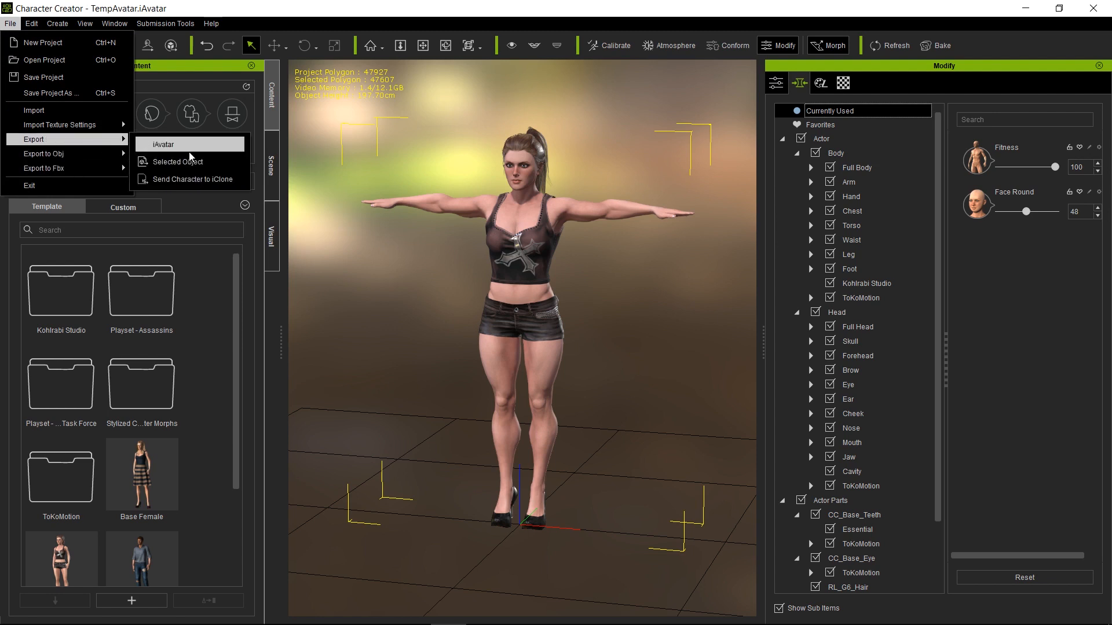
pyautogui.click(191, 147)
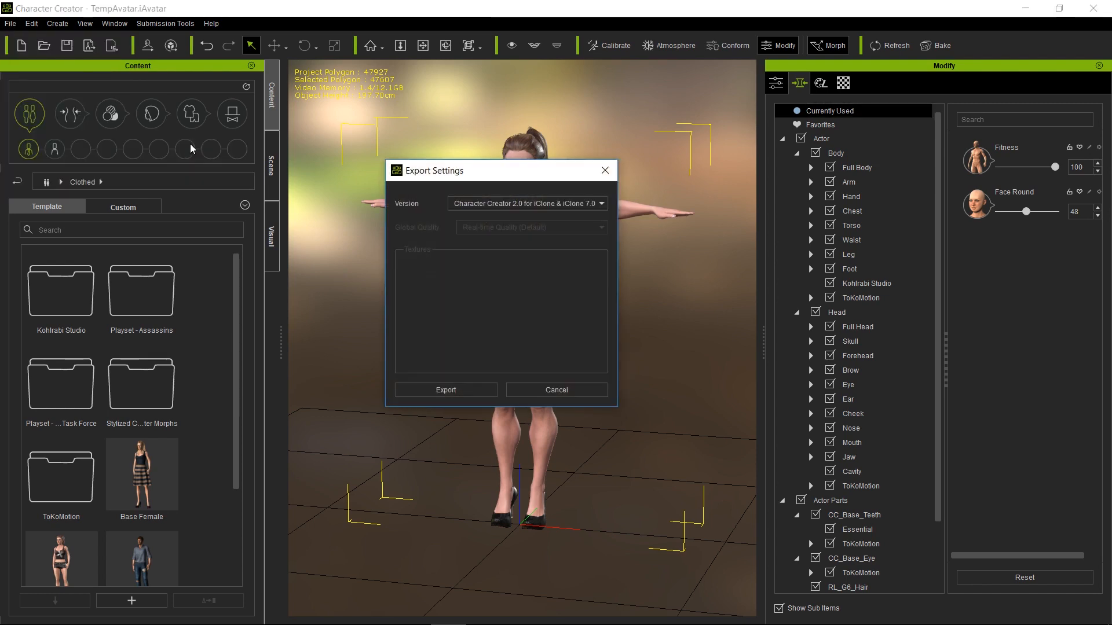
pyautogui.click(445, 390)
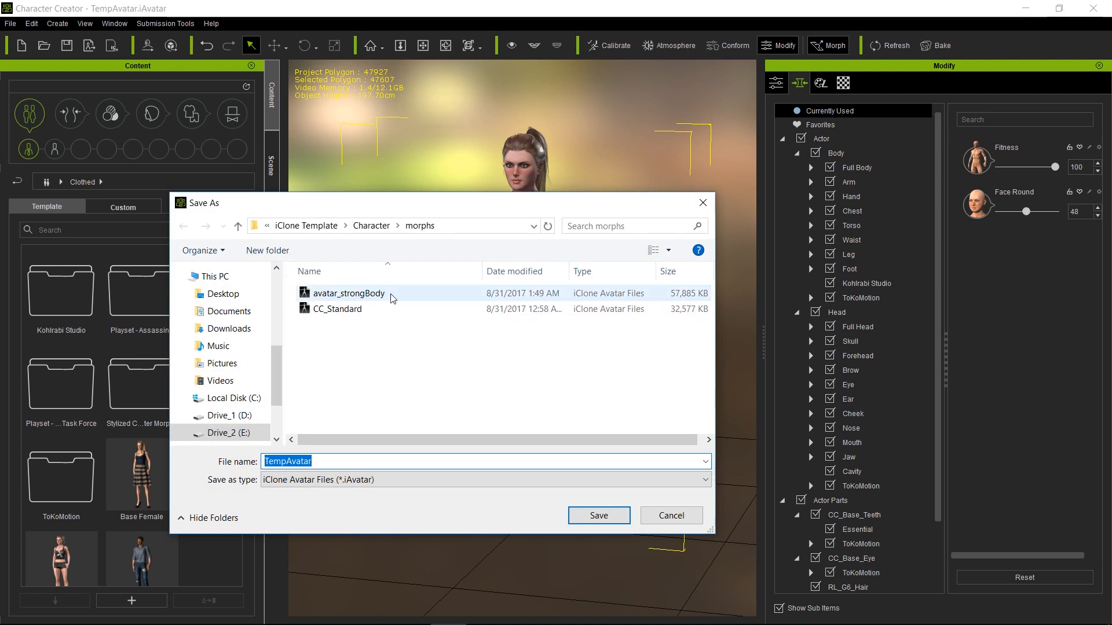
pyautogui.click(392, 297)
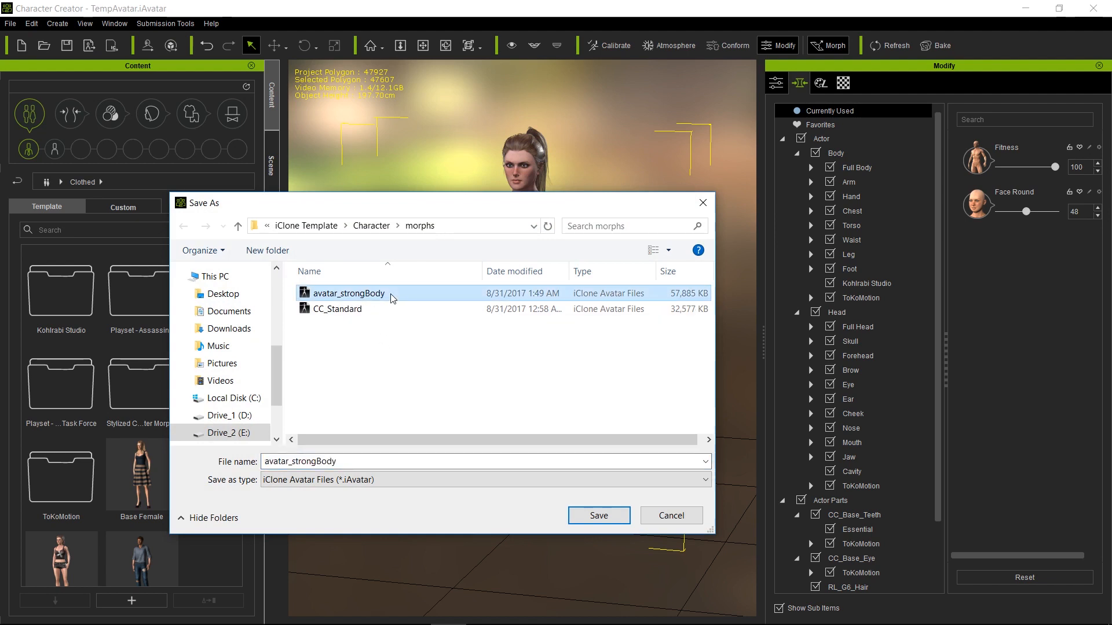
pyautogui.click(588, 517)
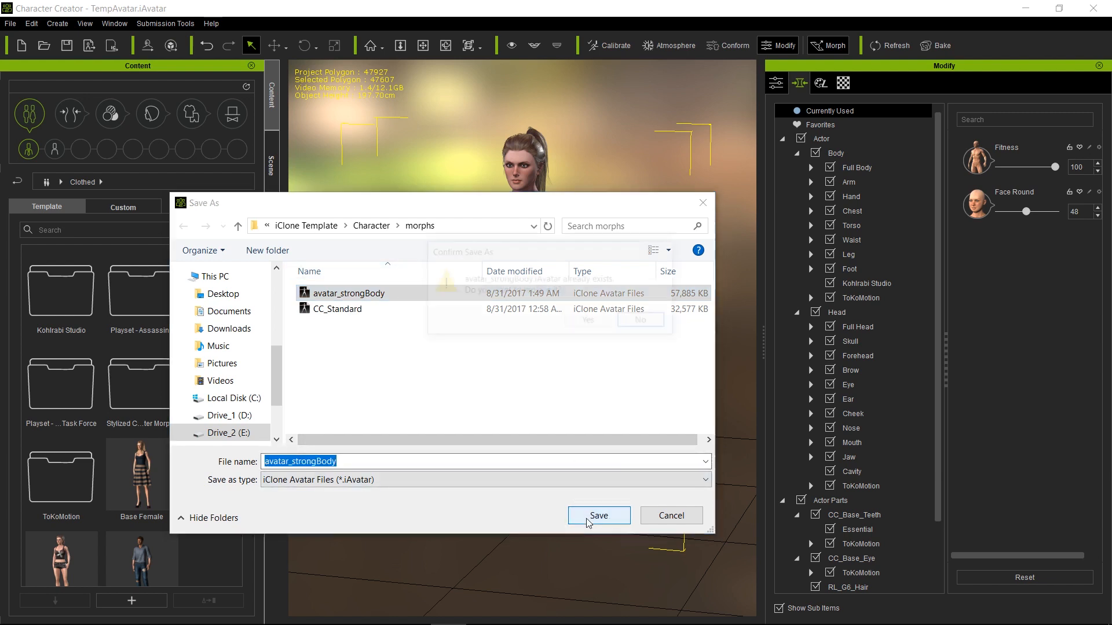
pyautogui.click(590, 322)
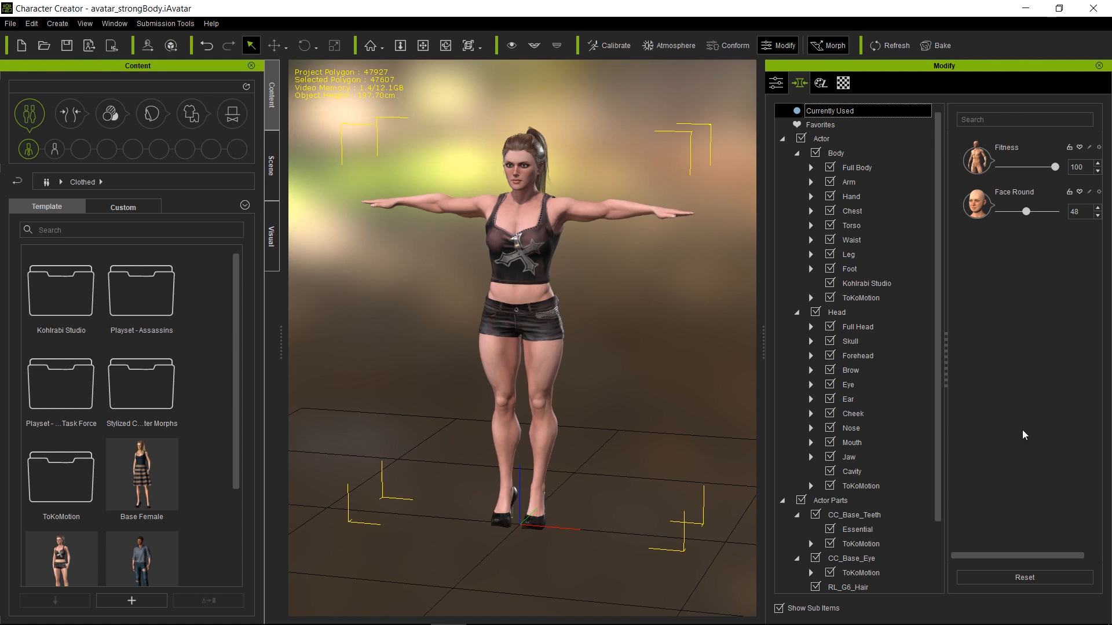
# Step: Reset the Fitness and Face Round morphs, and check the Favorites and Currently Used lists
pyautogui.click(1024, 577)
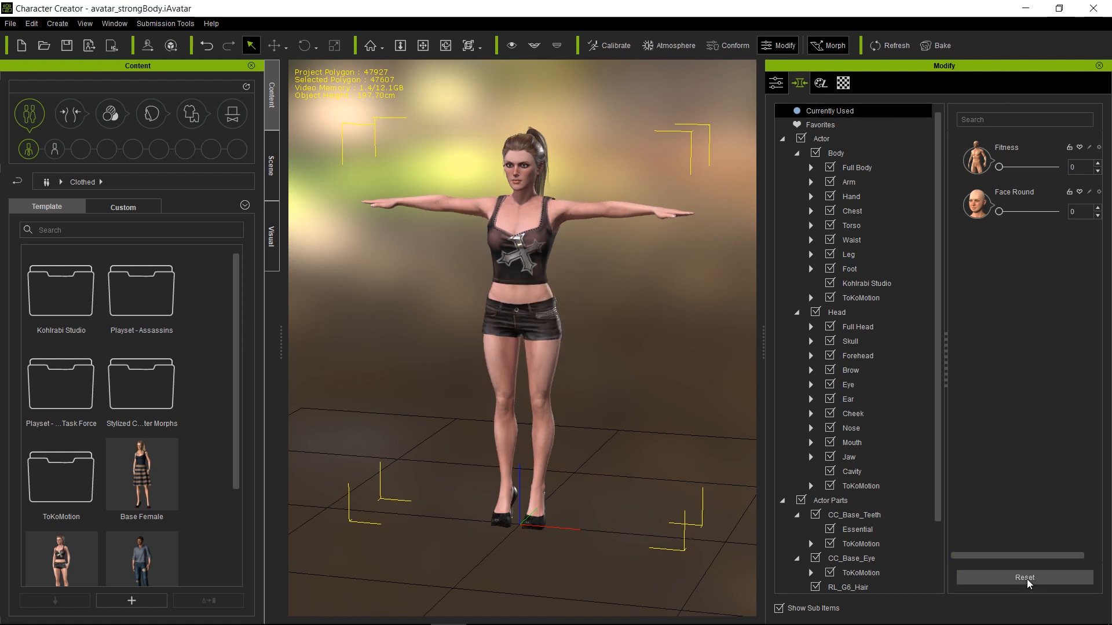
pyautogui.click(828, 125)
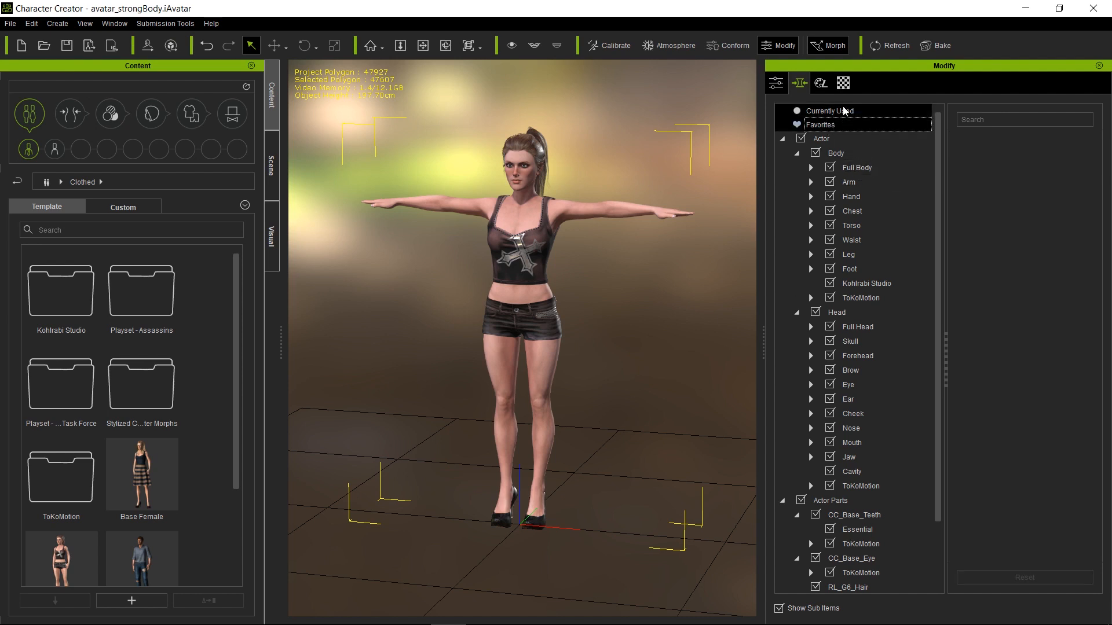
pyautogui.click(851, 111)
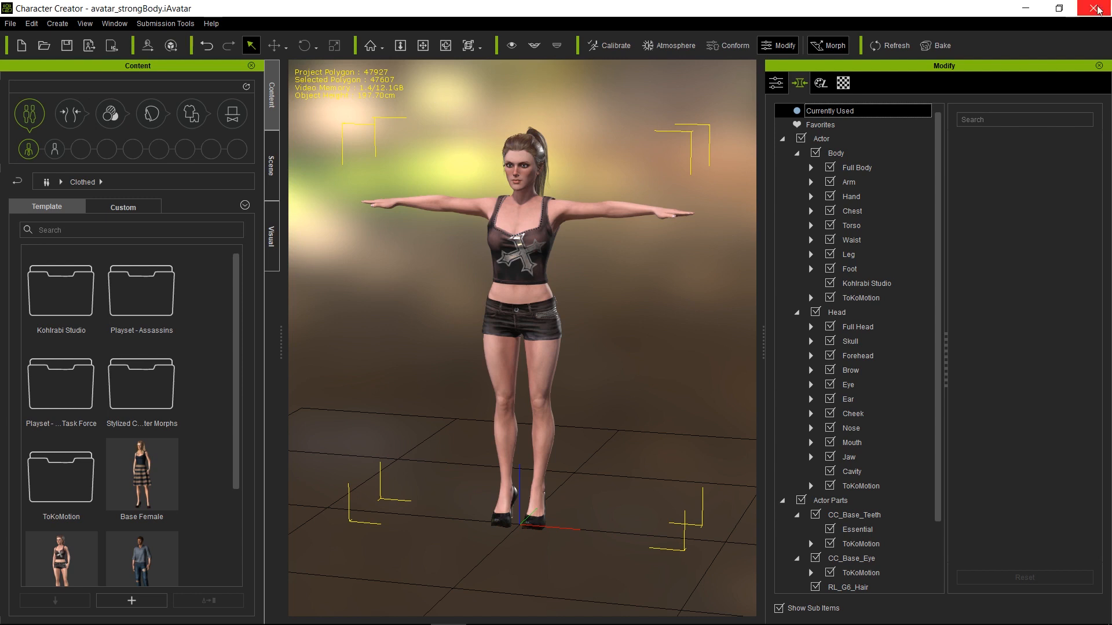
# Step: Set the Arm morphs to Shoulder Size 57, Upper Arm Size 100 and Forearm Size 63
pyautogui.click(858, 183)
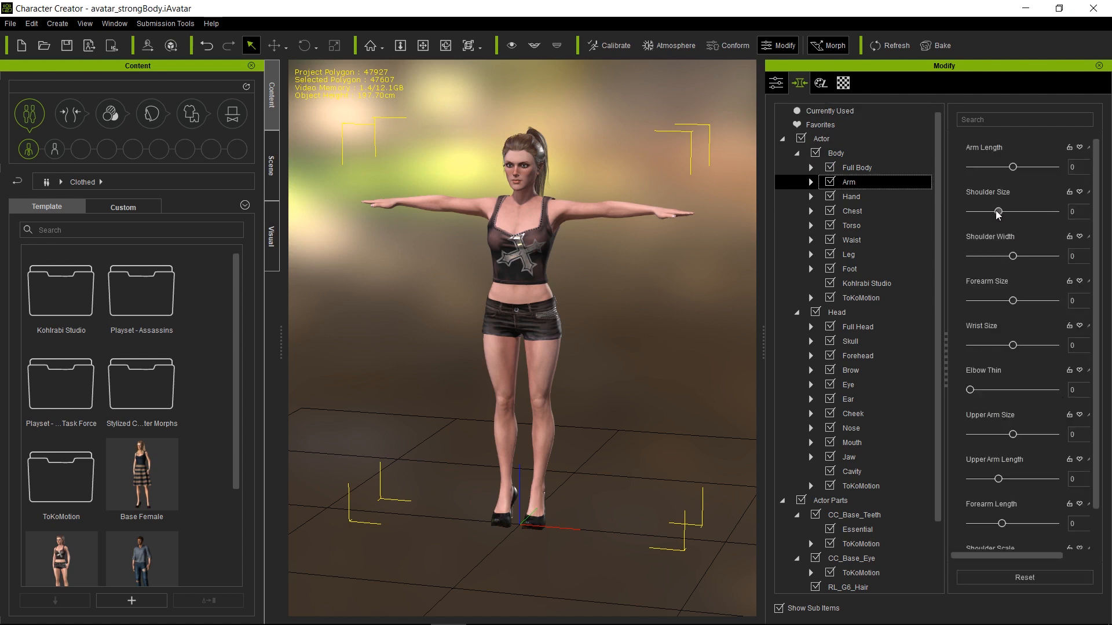
pyautogui.moveTo(997, 212); pyautogui.dragTo(1032, 212)
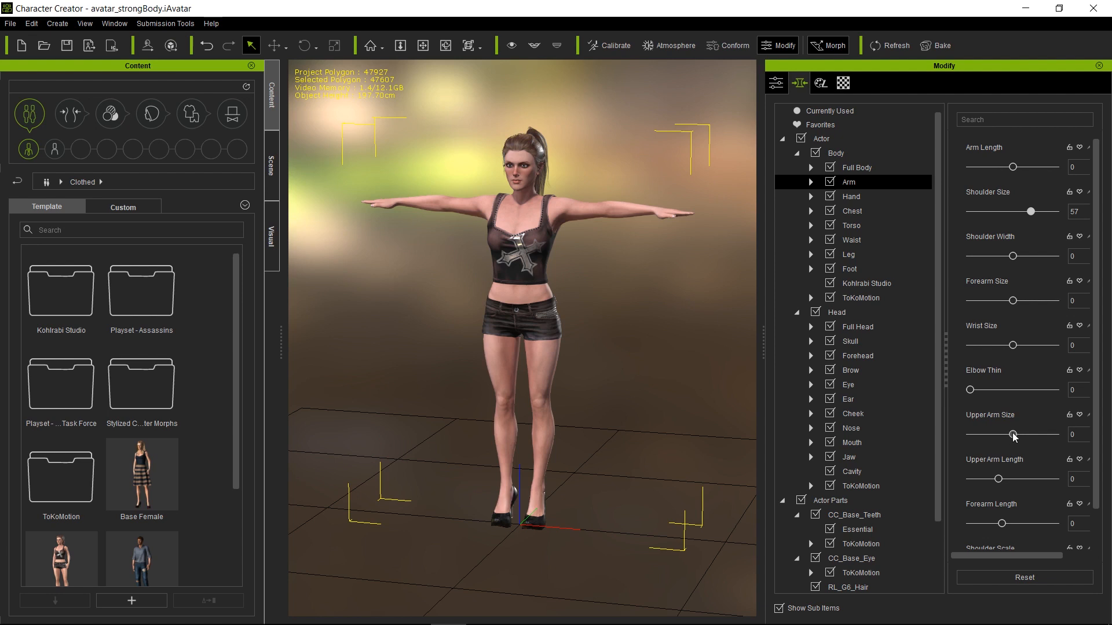
pyautogui.moveTo(1013, 434); pyautogui.dragTo(1055, 434)
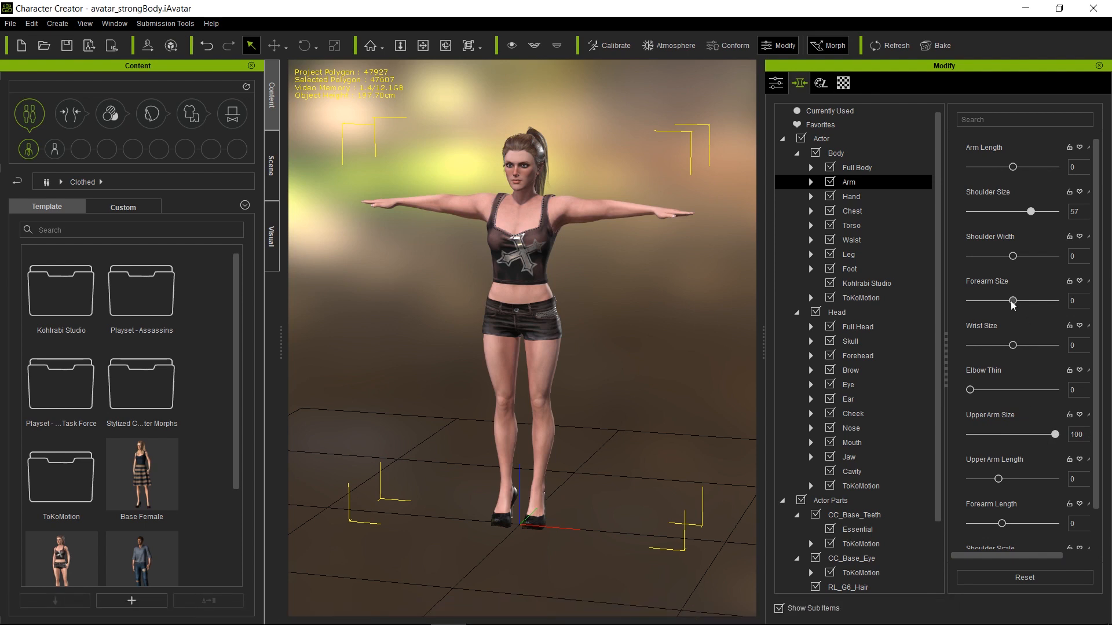
pyautogui.moveTo(1014, 303); pyautogui.dragTo(1040, 303)
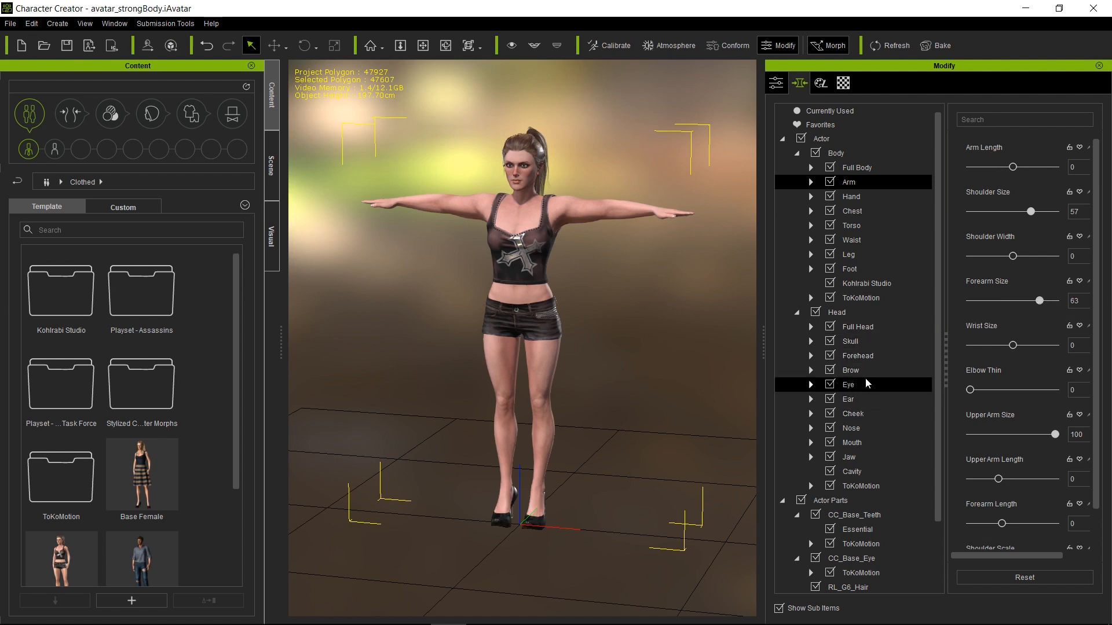
# Step: Show the Hand morphs and open Pose Editing for the character
pyautogui.click(854, 202)
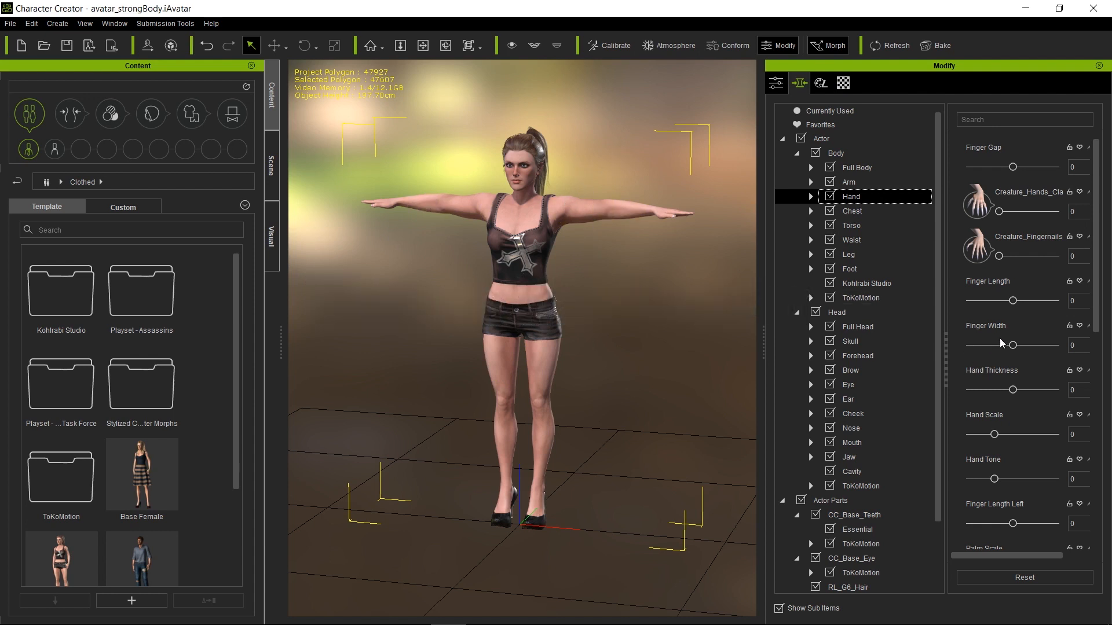
pyautogui.click(32, 24)
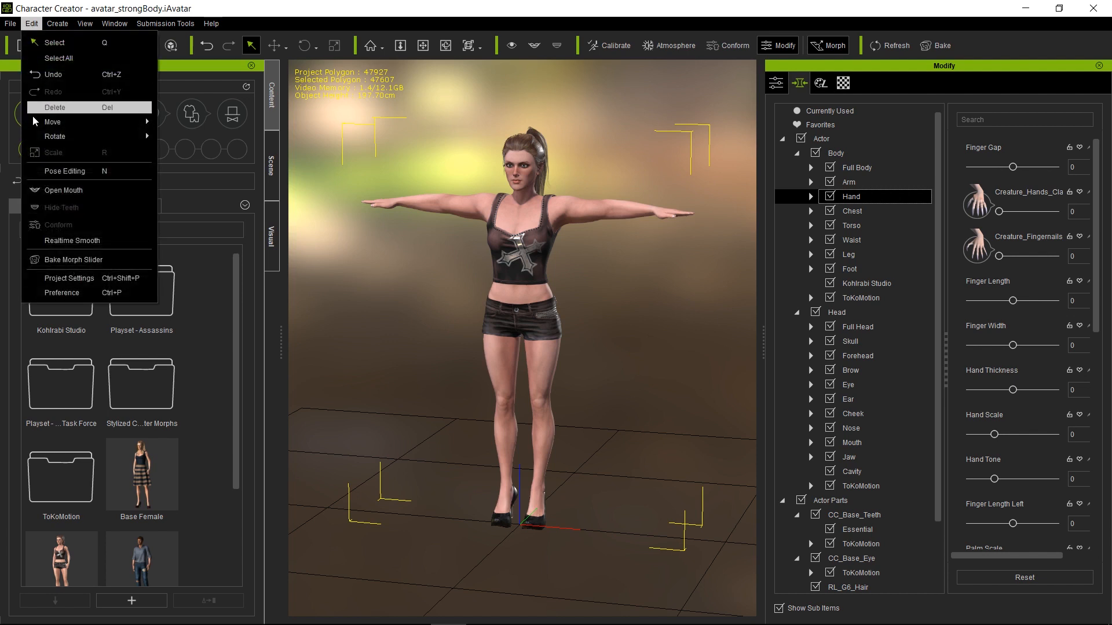
pyautogui.click(122, 169)
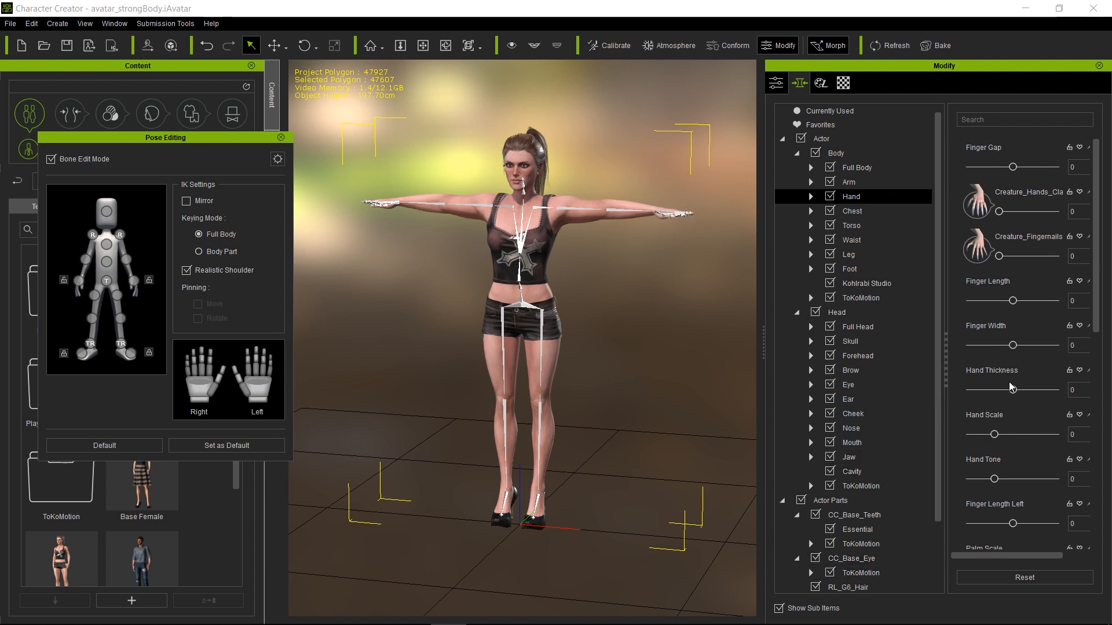
# Step: Set the character's Hand Thickness morph to 100 and close Pose Editing
pyautogui.moveTo(1013, 390); pyautogui.dragTo(1077, 398)
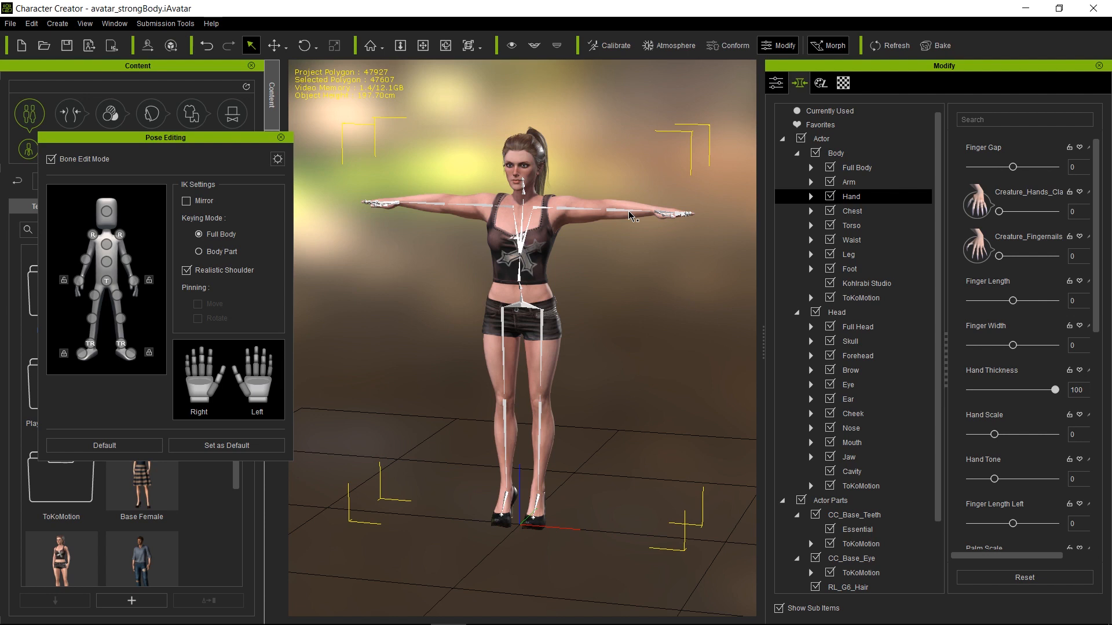
pyautogui.click(281, 138)
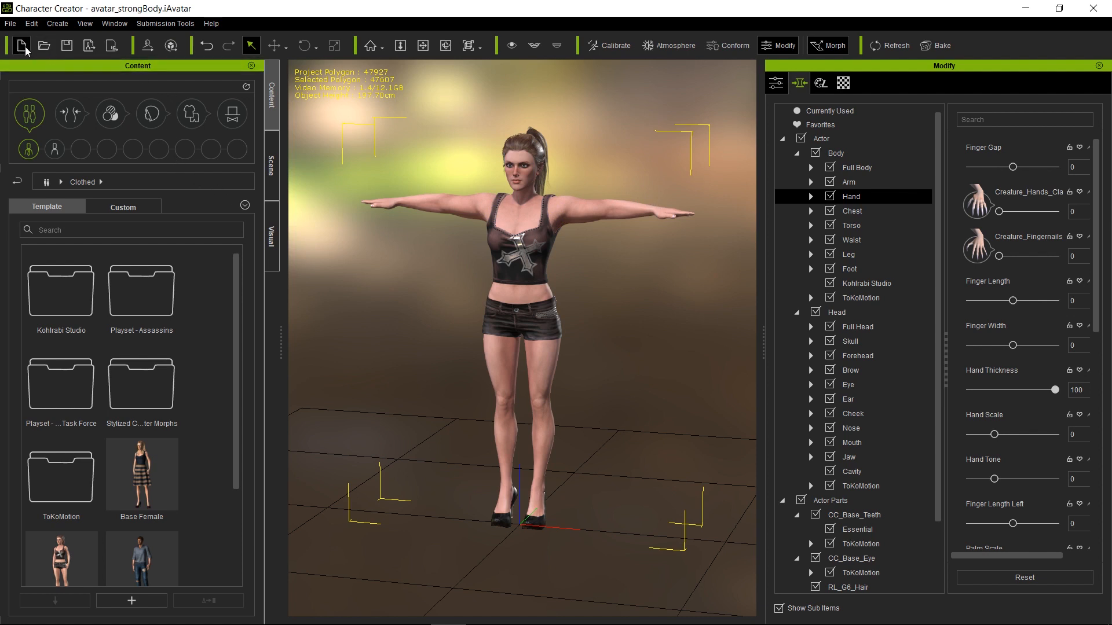
# Step: Export the character as an iAvatar named avatar_strongarms in the morphs folder
pyautogui.click(11, 24)
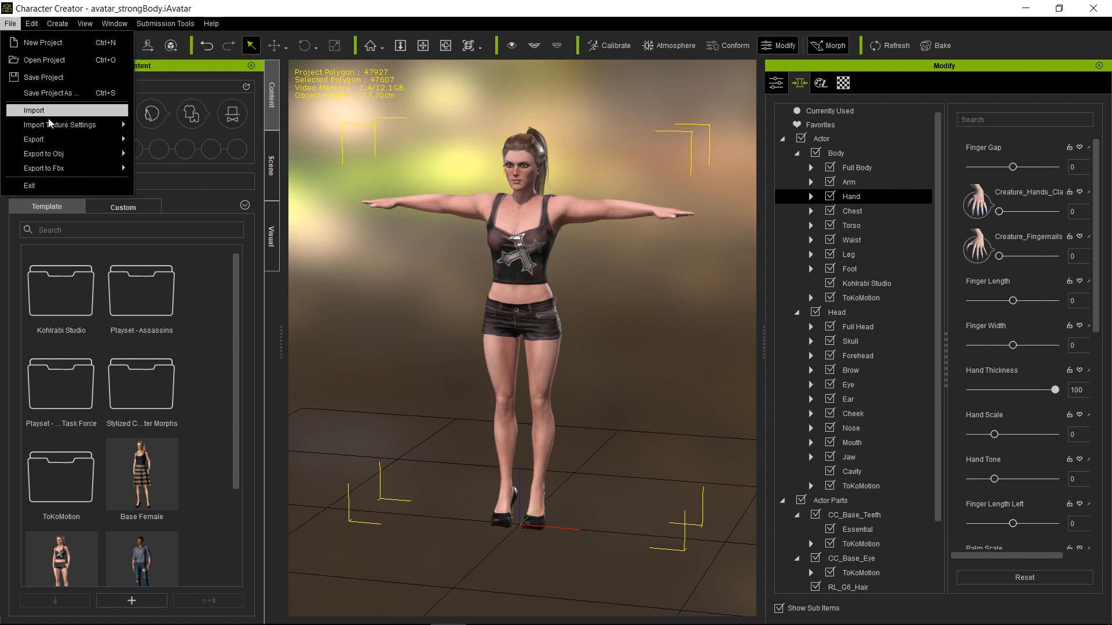
pyautogui.moveTo(91, 141)
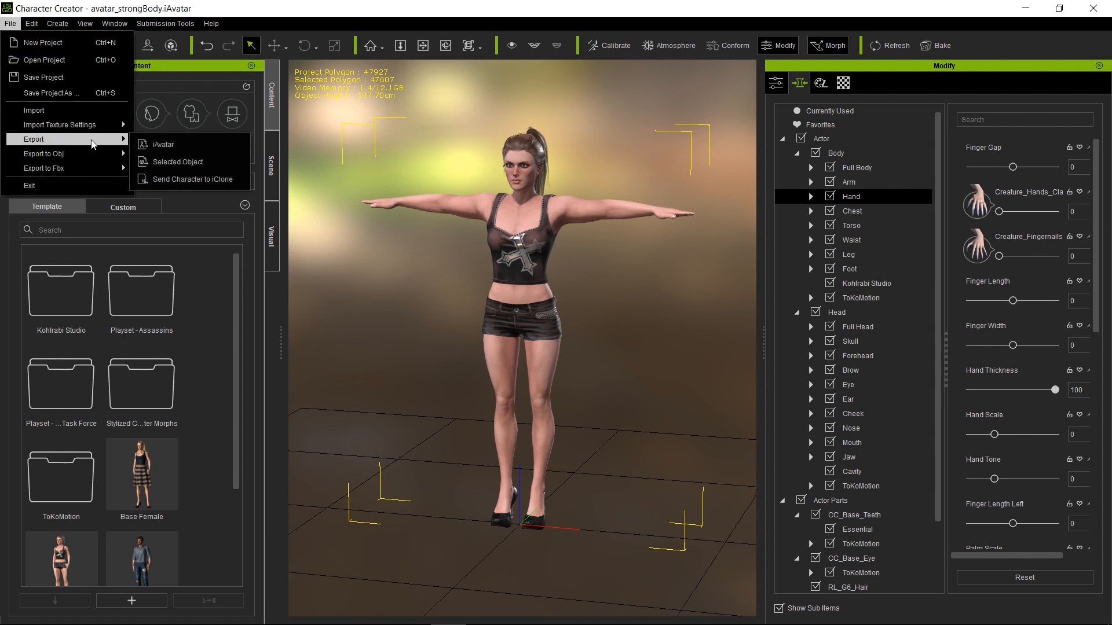
pyautogui.click(197, 144)
pyautogui.click(480, 384)
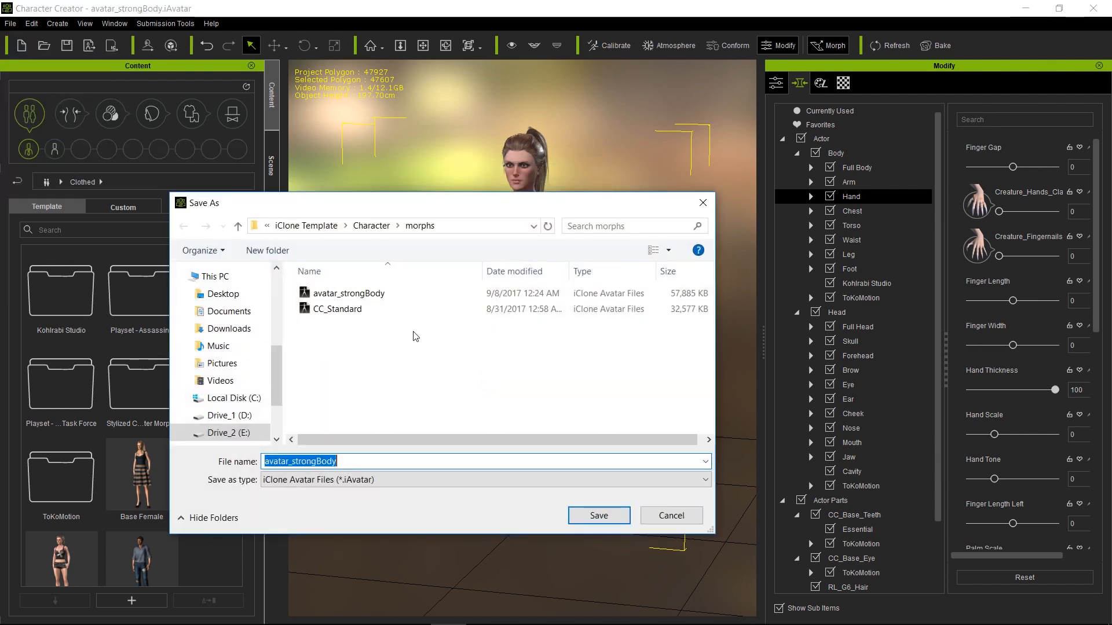
pyautogui.click(363, 295)
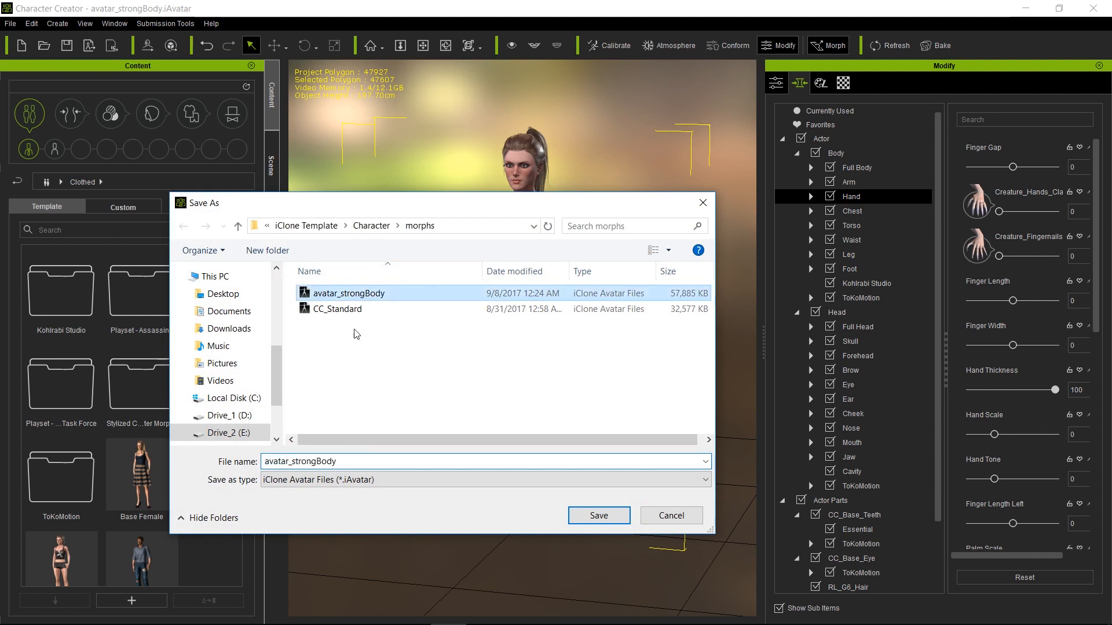
pyautogui.doubleClick(318, 461)
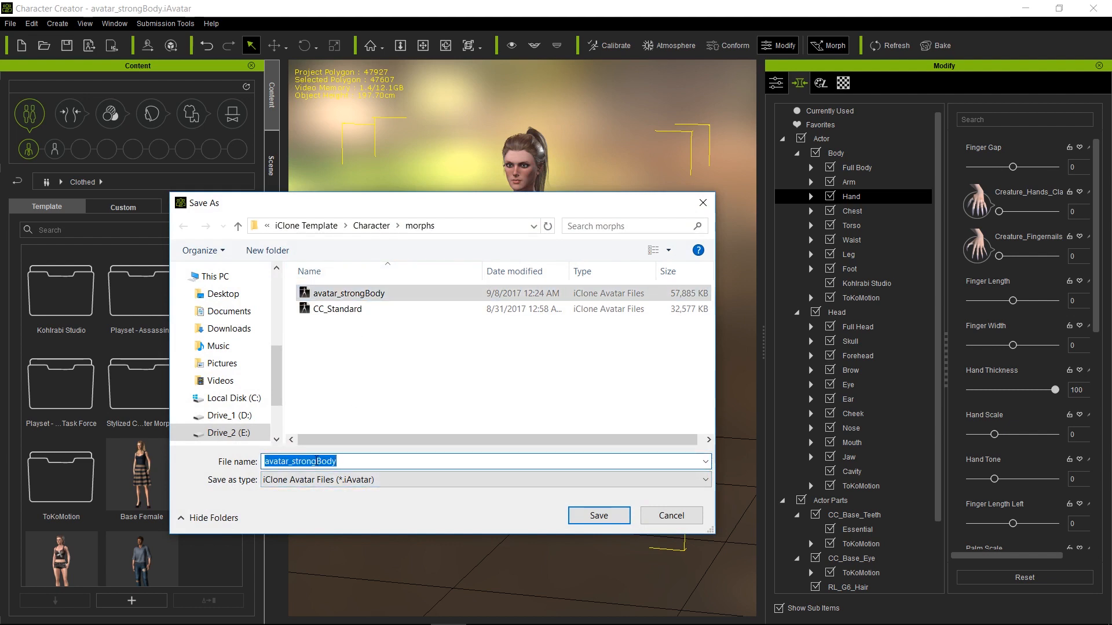
pyautogui.click(404, 462)
pyautogui.hotkey('shift', 'Left')
pyautogui.hotkey('shift', 'Left')
pyautogui.hotkey('shift', 'Left')
pyautogui.hotkey('shift', 'Left')
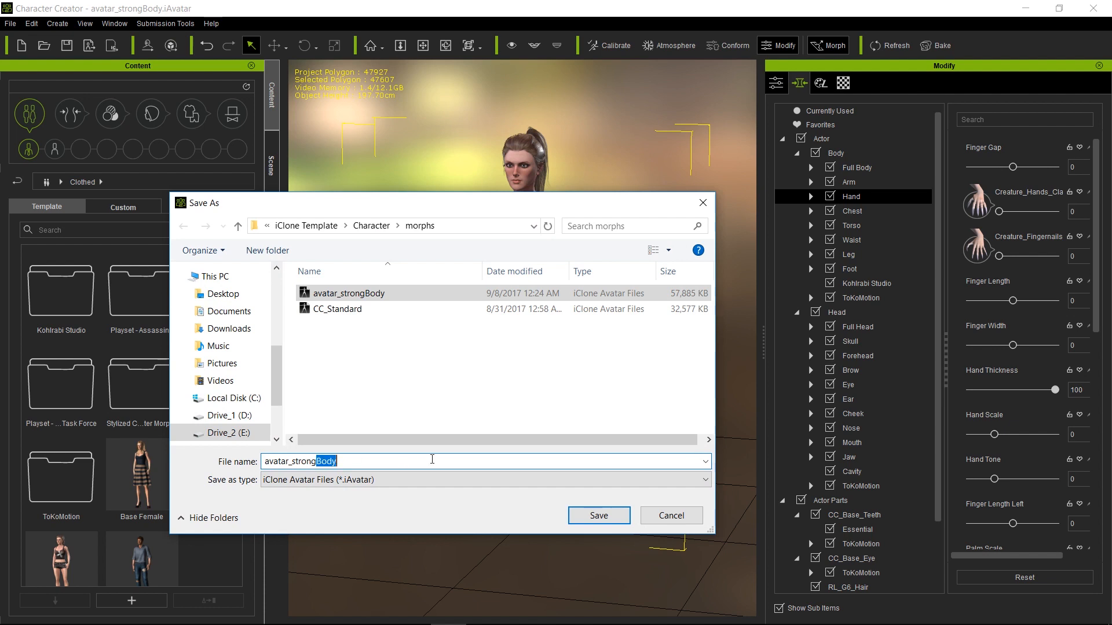
pyautogui.write('arms')
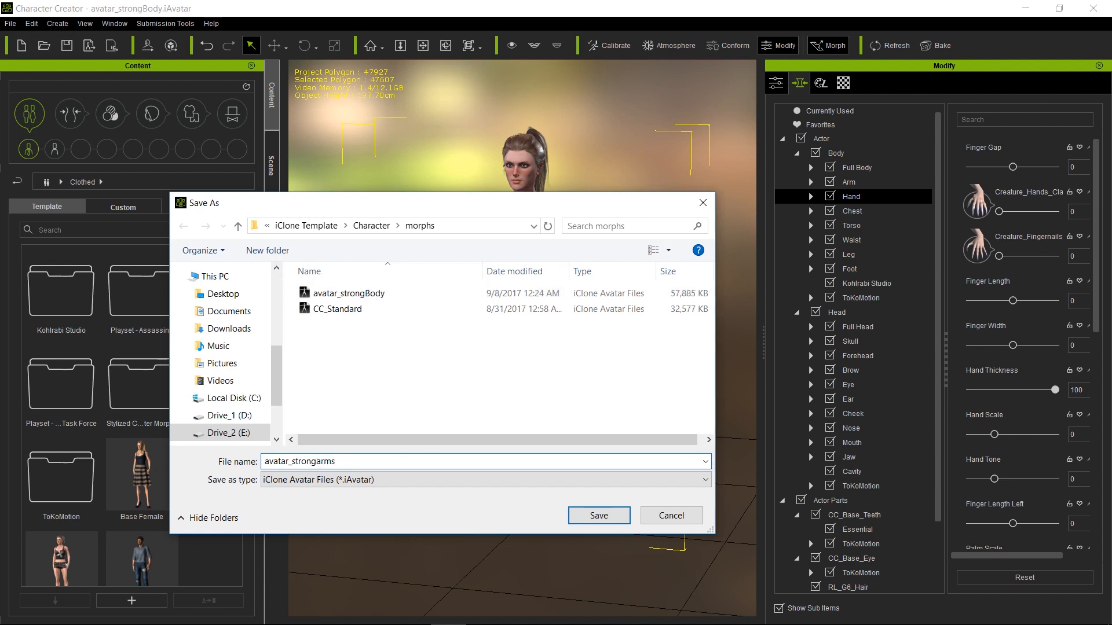
pyautogui.click(599, 515)
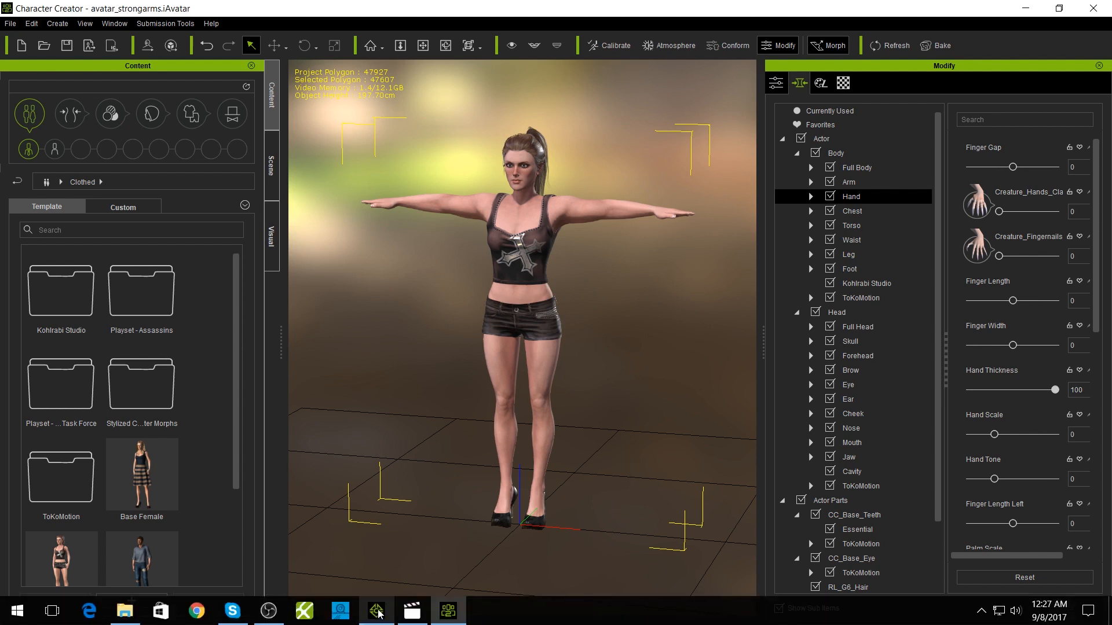
# Step: Switch to iClone, open the Base Female avatar in Morph Creator, and maximize its window
pyautogui.click(377, 612)
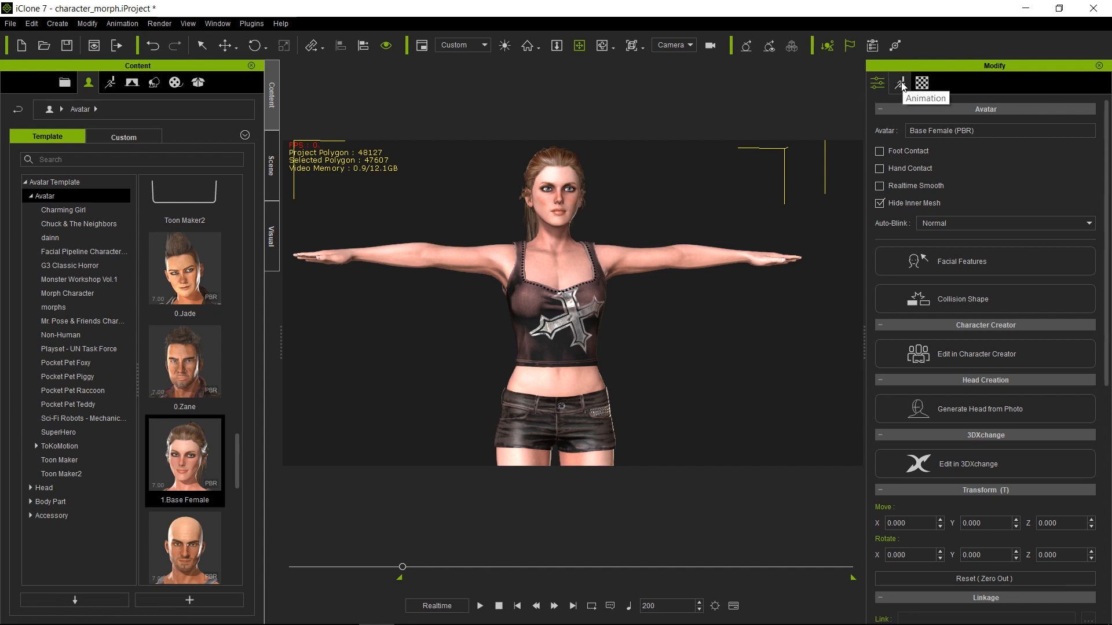
pyautogui.click(902, 86)
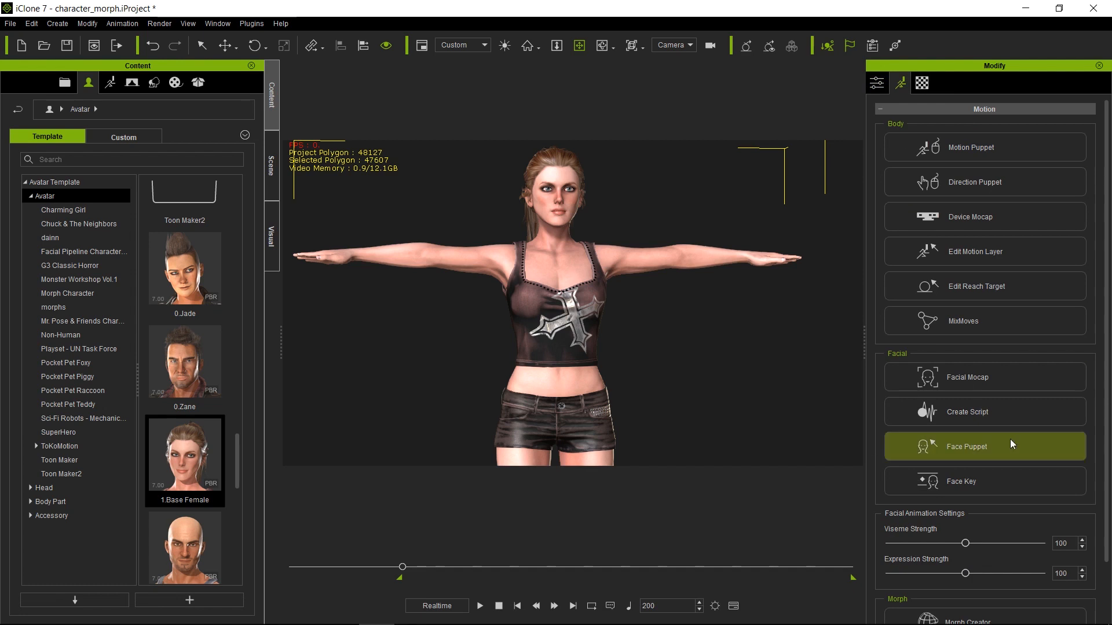
pyautogui.scroll(-2, 1010, 439)
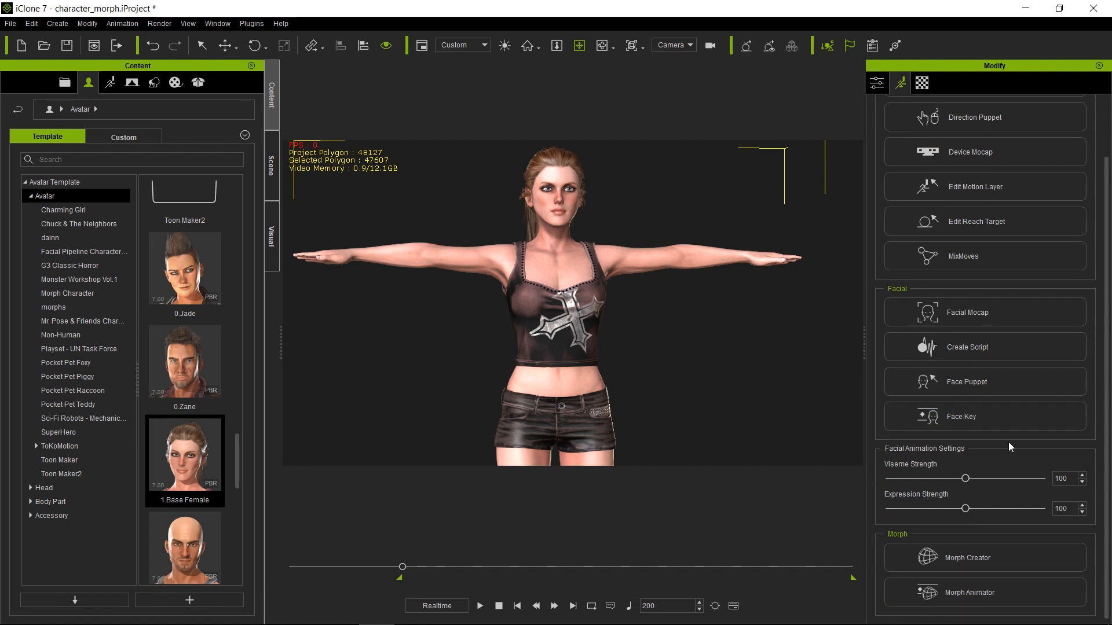
pyautogui.click(995, 557)
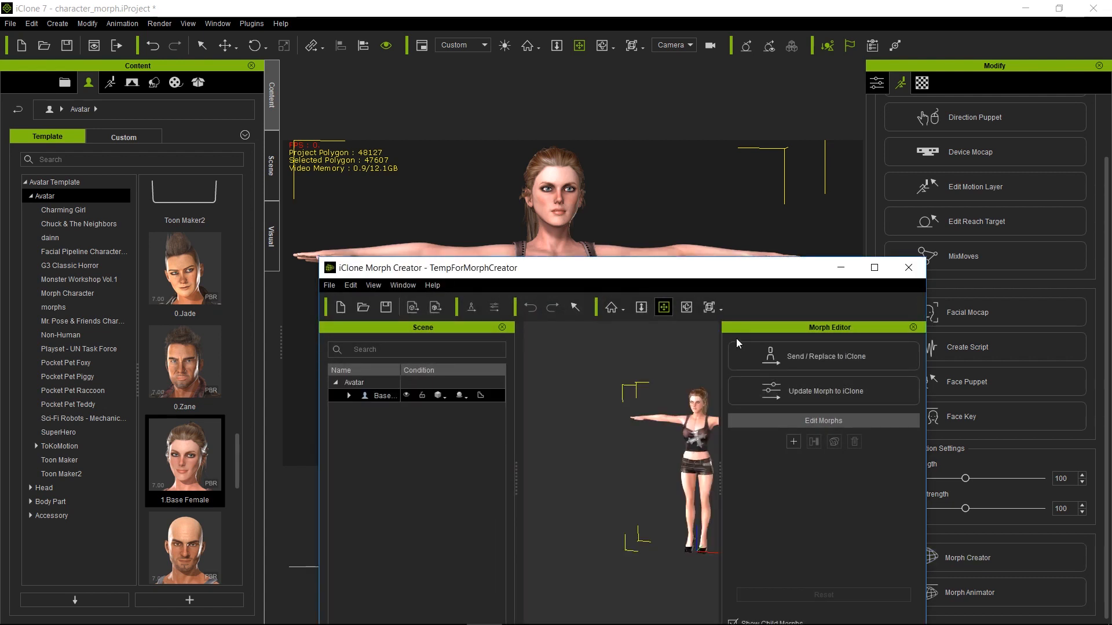
pyautogui.doubleClick(718, 267)
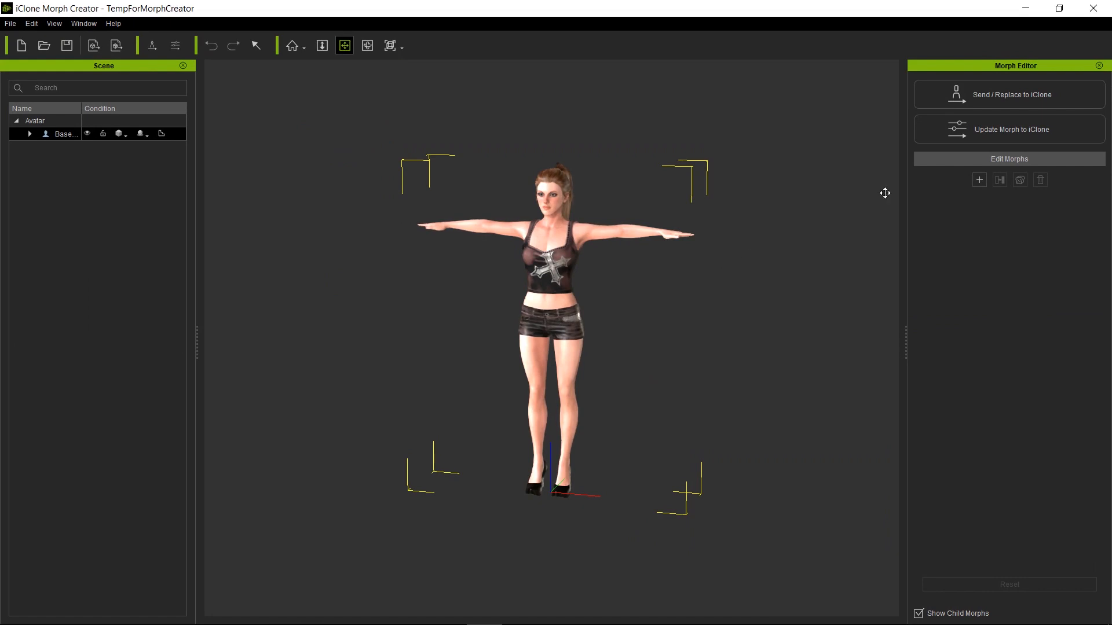
# Step: Start adding a morph and browse to the iClone Template folder inside Reallusion's iClone 7 Template in the public documents on Drive_2 (E:)
pyautogui.click(979, 180)
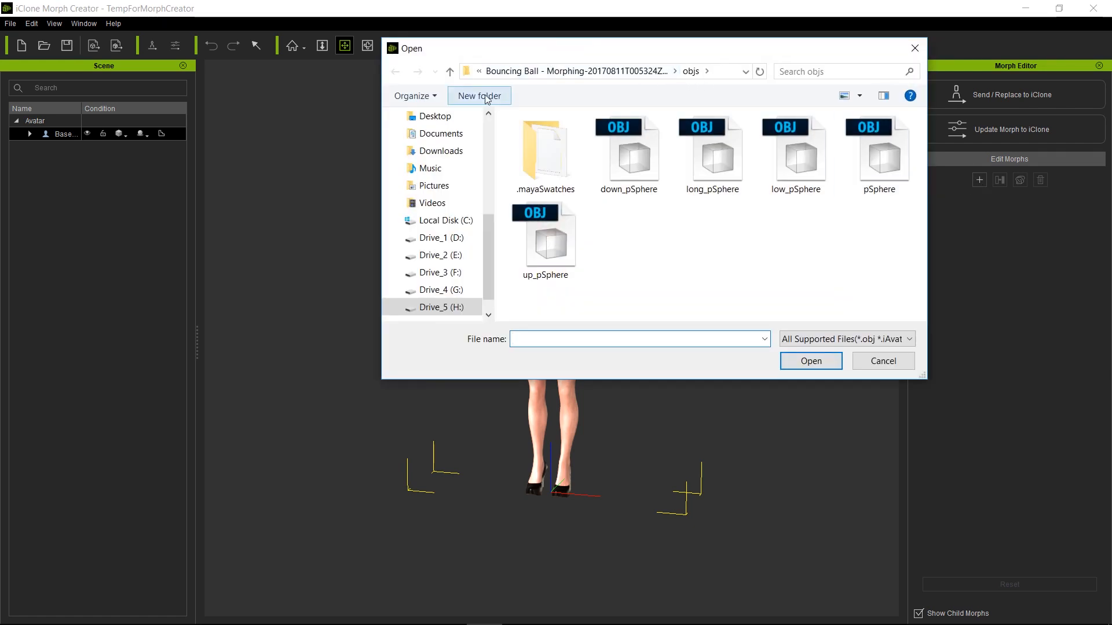
pyautogui.click(480, 71)
pyautogui.moveTo(488, 72)
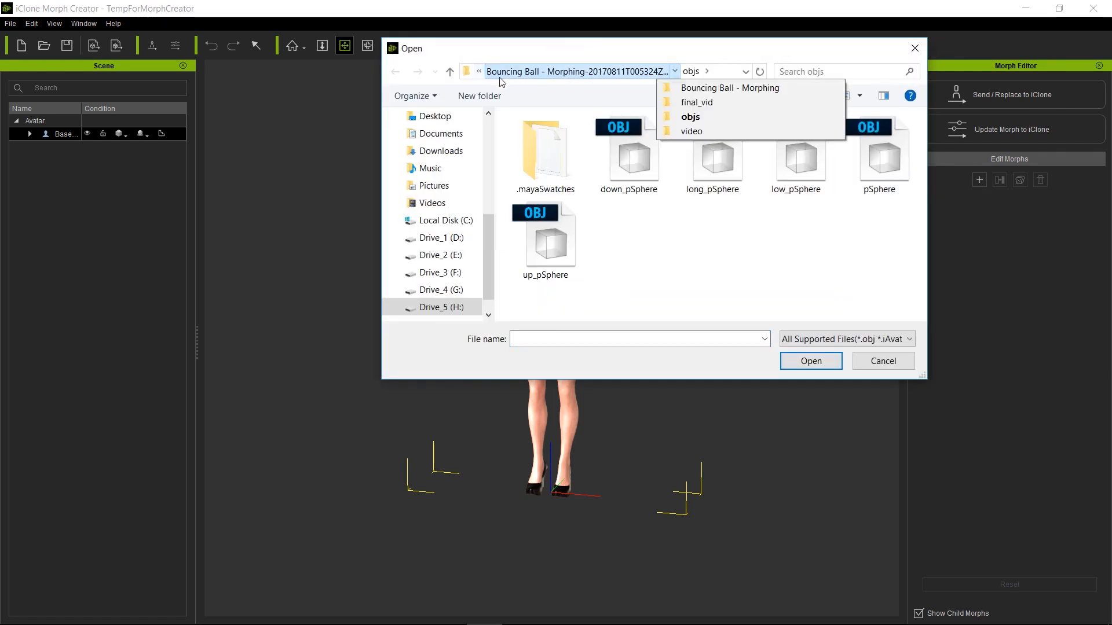
pyautogui.click(484, 87)
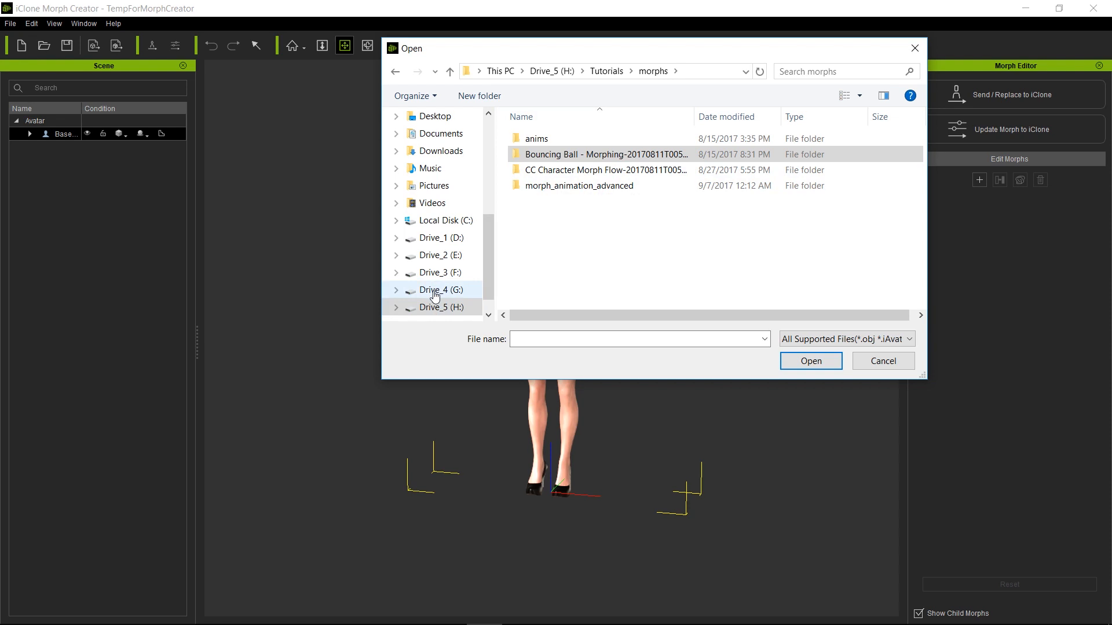
pyautogui.click(438, 258)
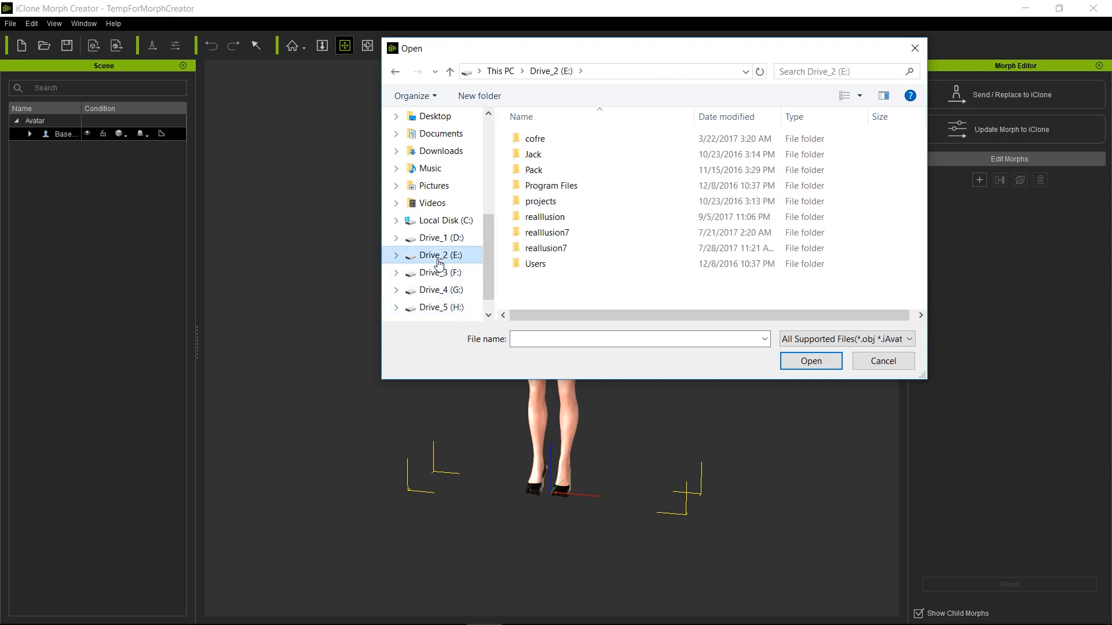
pyautogui.doubleClick(530, 262)
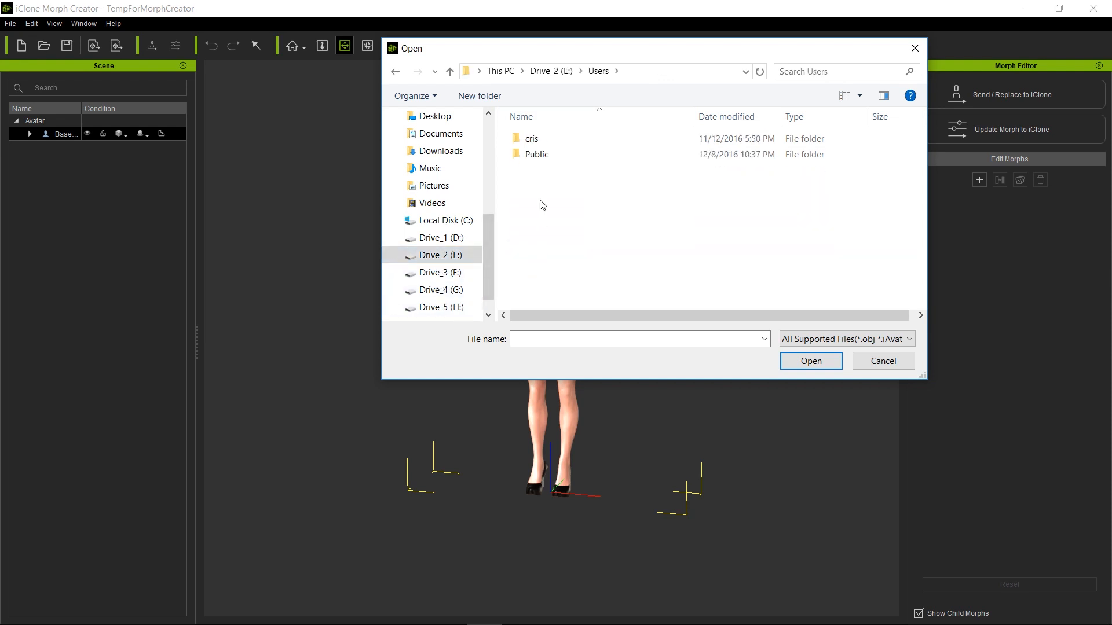
pyautogui.doubleClick(537, 154)
pyautogui.doubleClick(547, 140)
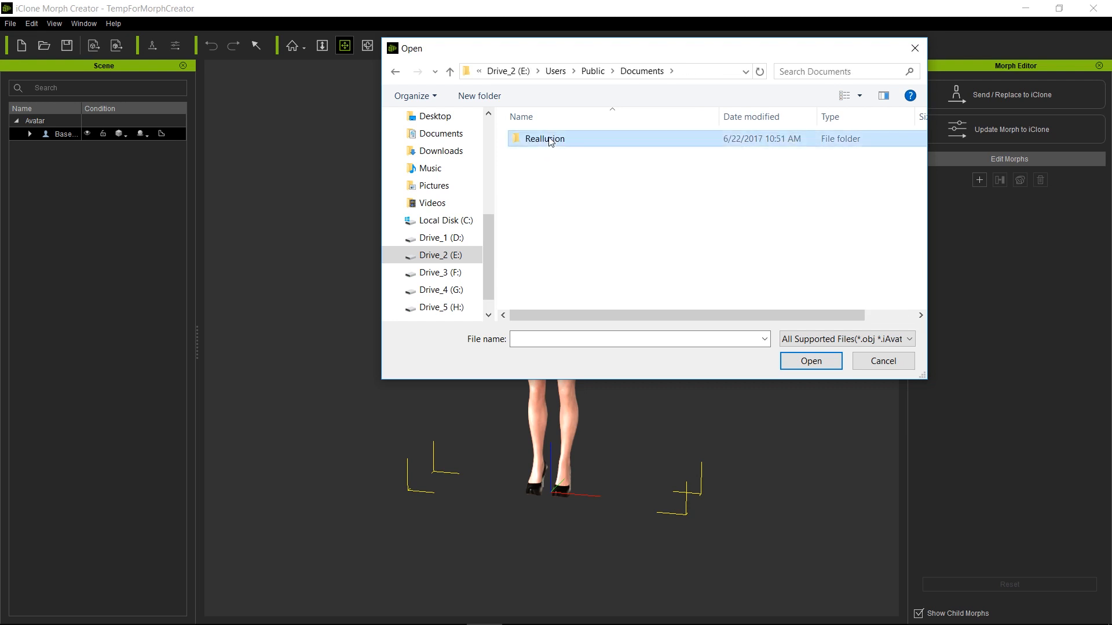
pyautogui.doubleClick(547, 140)
pyautogui.doubleClick(544, 170)
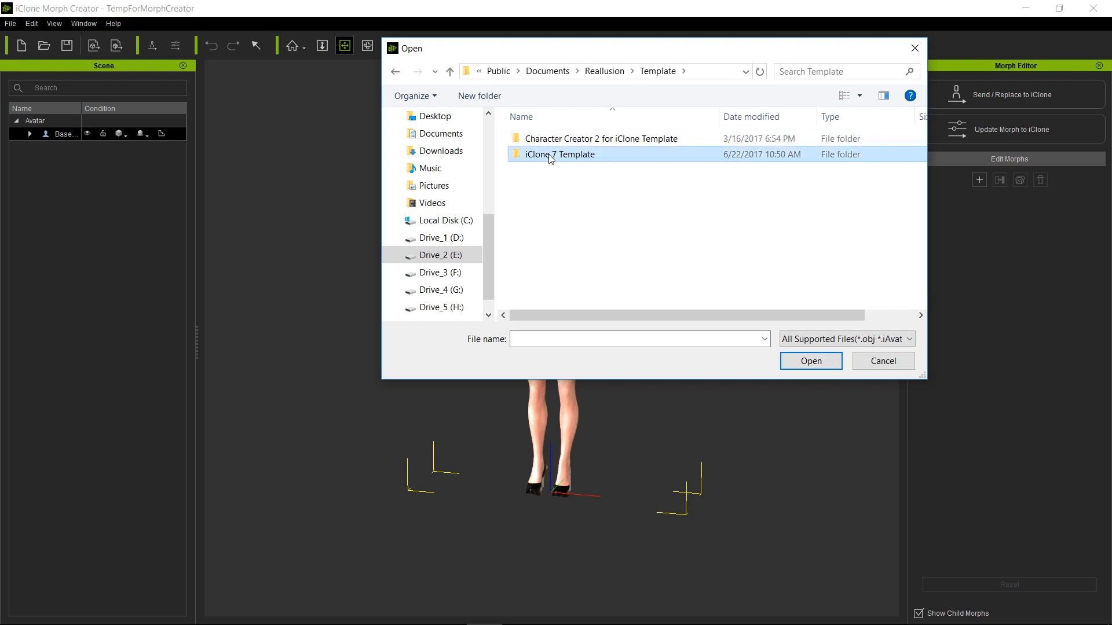
pyautogui.doubleClick(551, 156)
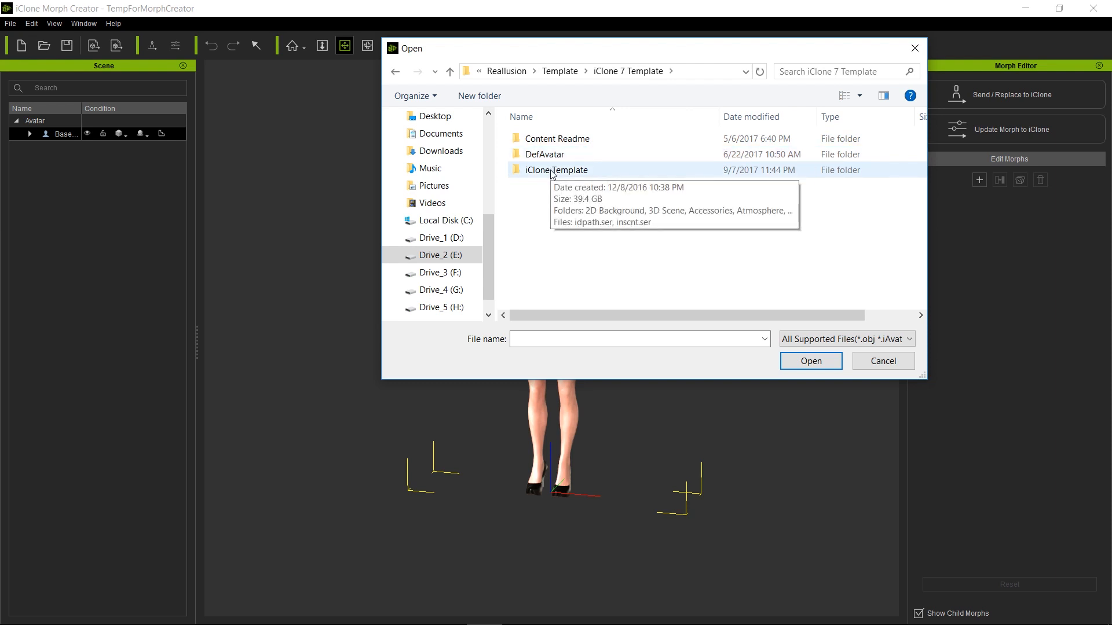
pyautogui.doubleClick(551, 170)
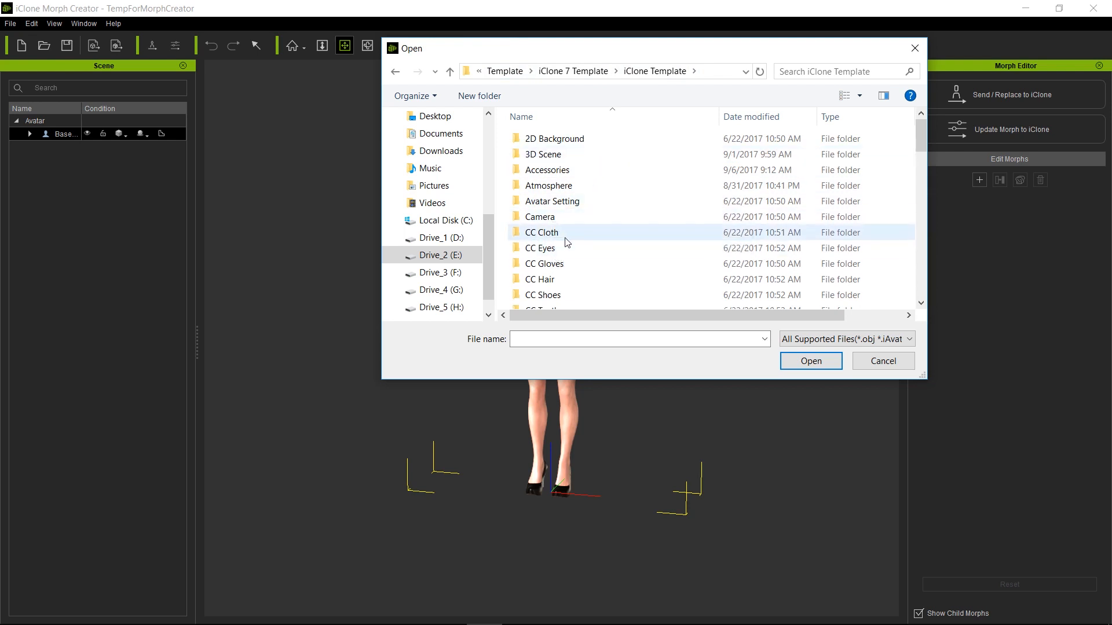
# Step: Open the morphs folder inside the Character folder and load avatar_strongBody as a morph for the avatar
pyautogui.scroll(-1, 553, 242)
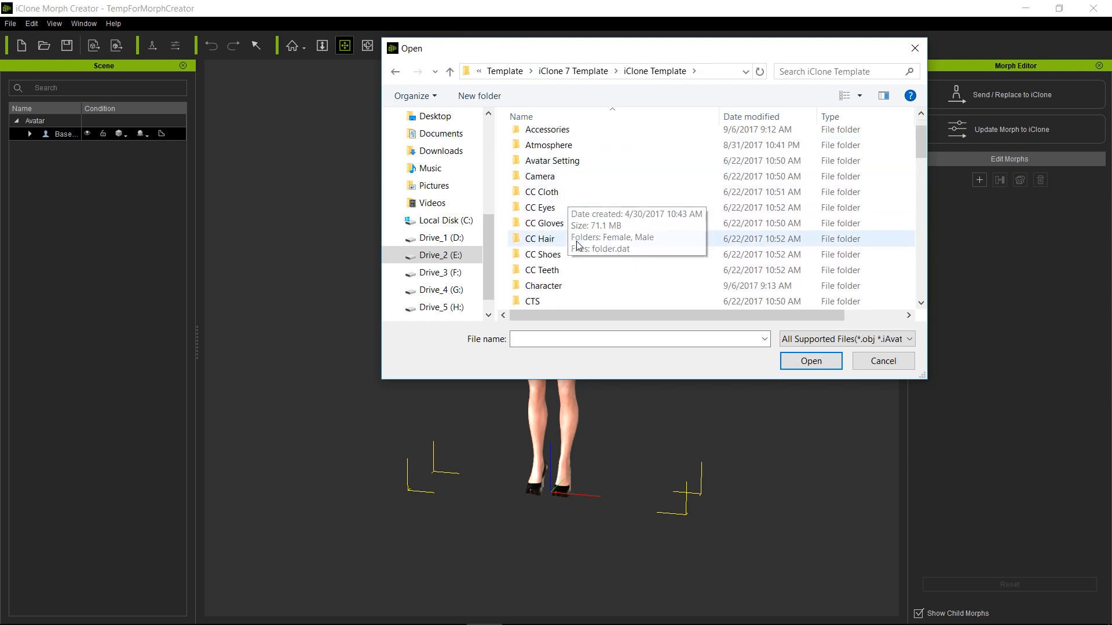
pyautogui.scroll(-2, 578, 246)
pyautogui.scroll(-2, 577, 246)
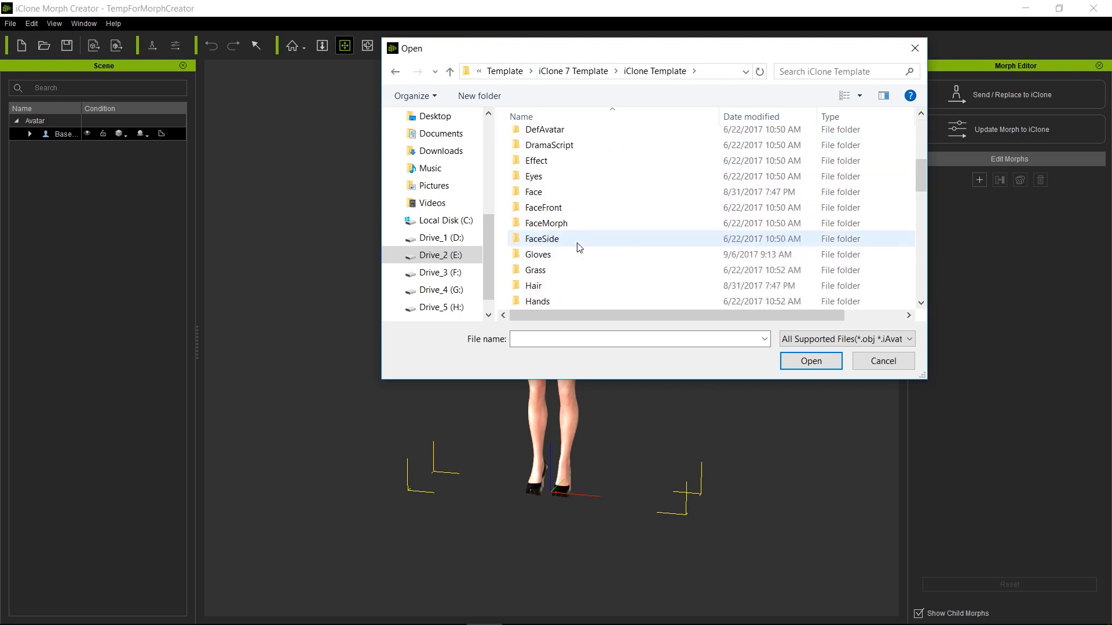
pyautogui.scroll(4, 578, 246)
pyautogui.scroll(-2, 578, 247)
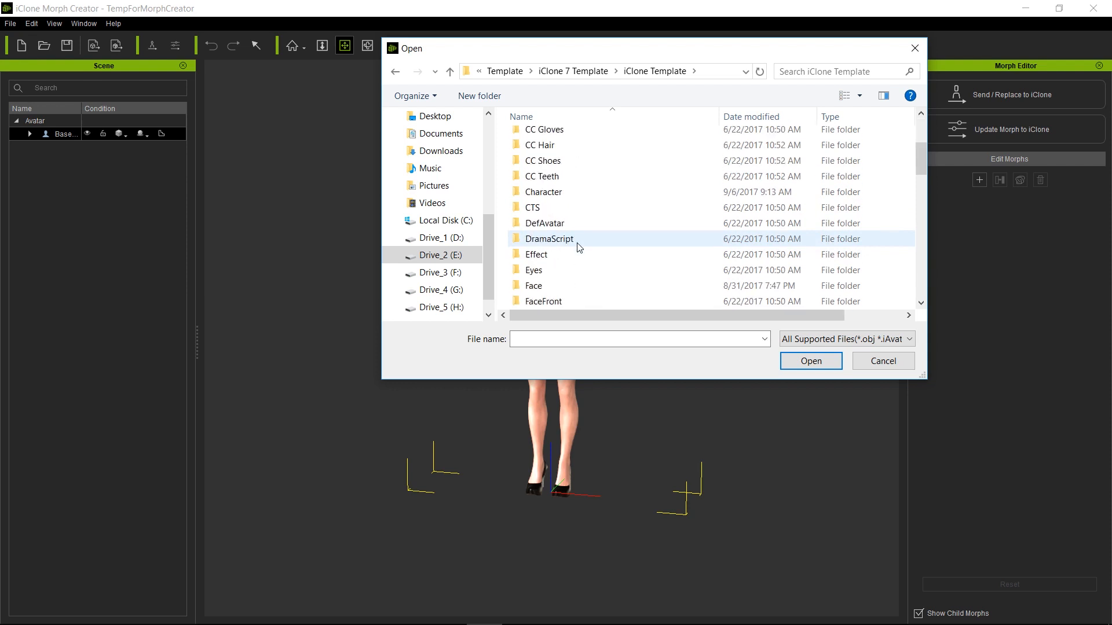
pyautogui.scroll(-3, 578, 247)
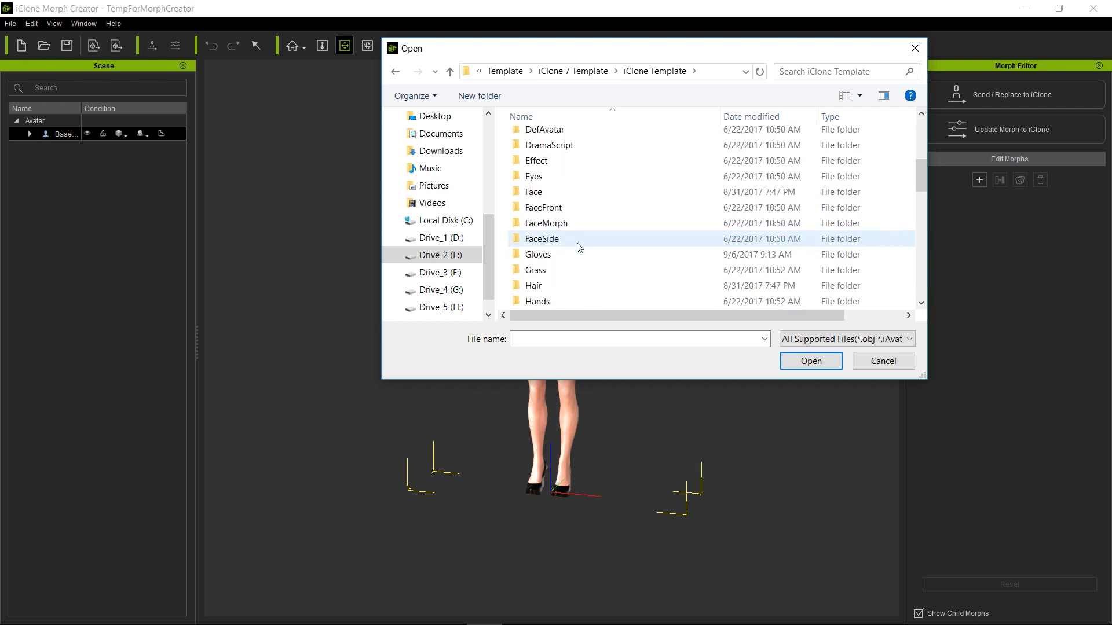
pyautogui.scroll(5, 577, 247)
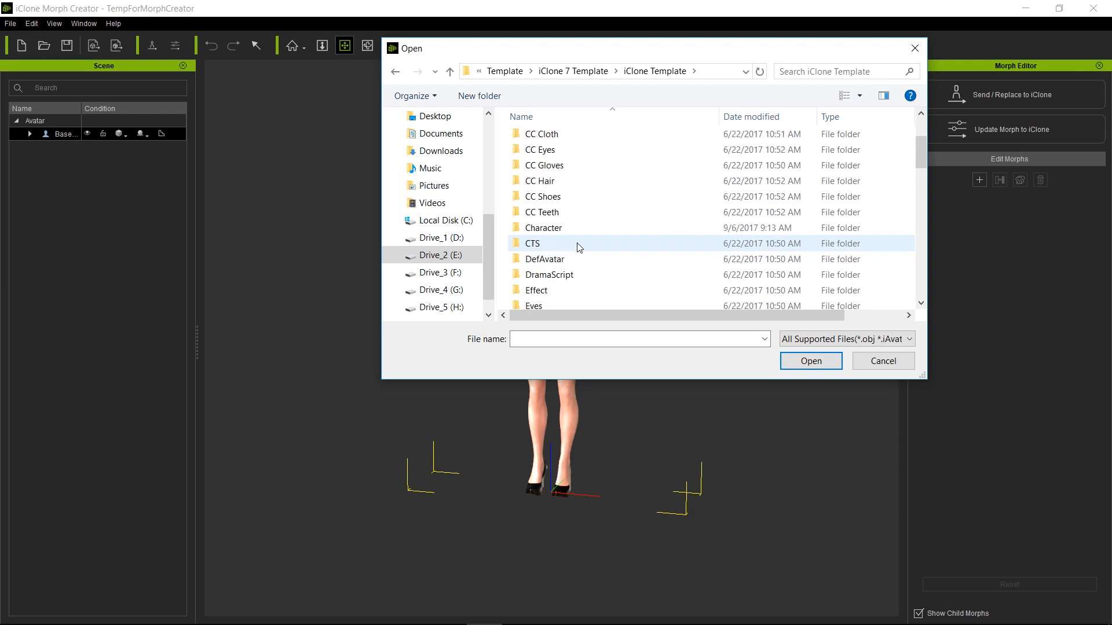
pyautogui.scroll(-2, 574, 243)
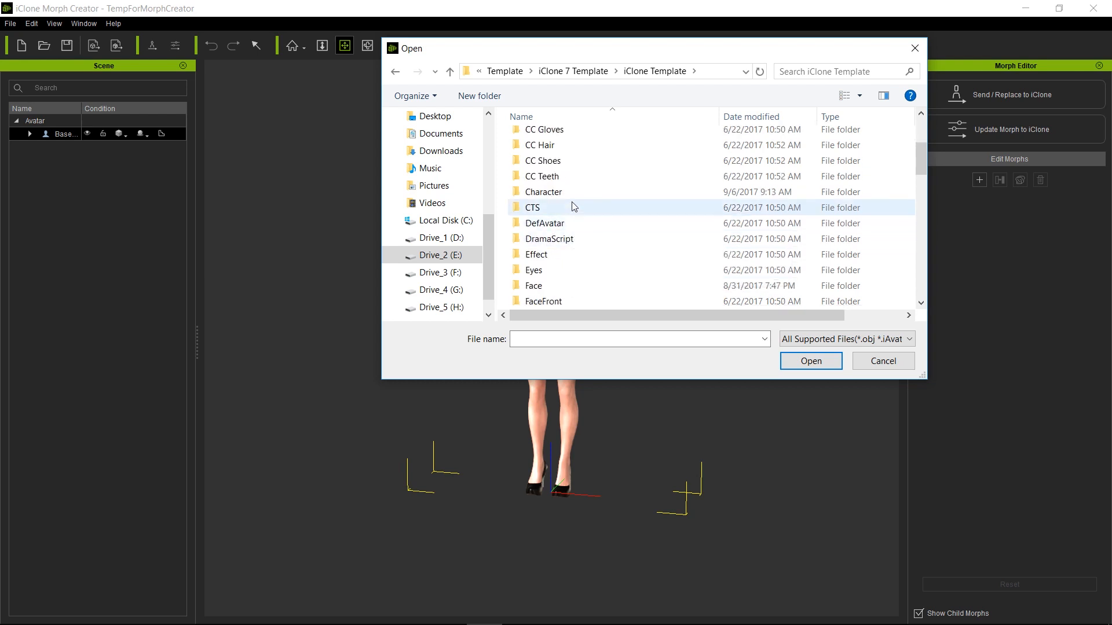
pyautogui.scroll(1, 574, 207)
pyautogui.scroll(-3, 573, 207)
pyautogui.scroll(-1, 571, 204)
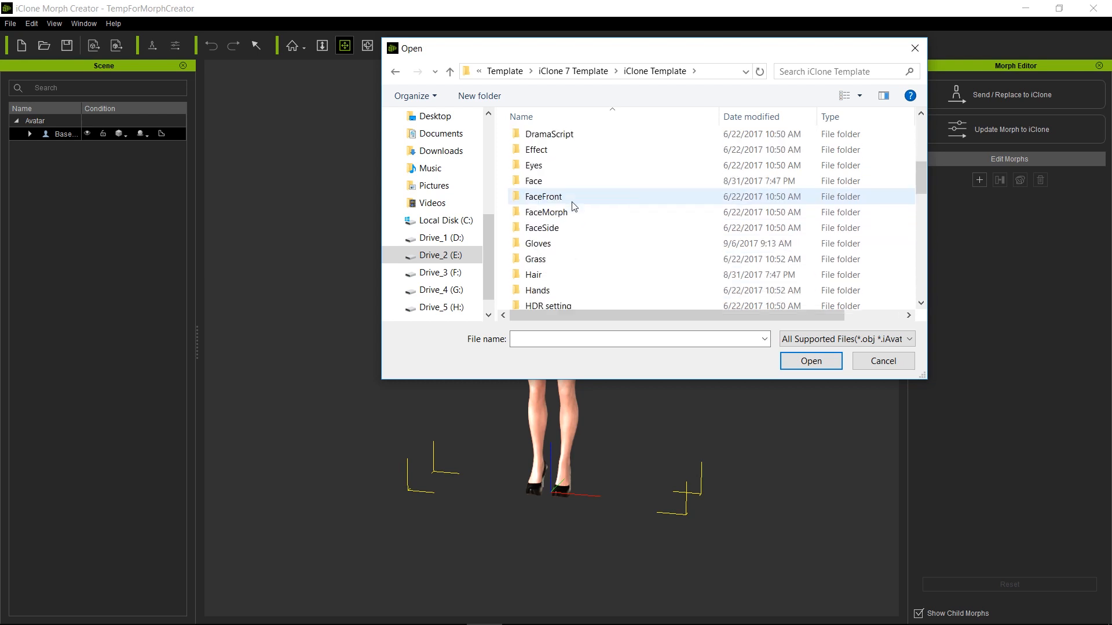
pyautogui.scroll(3, 568, 212)
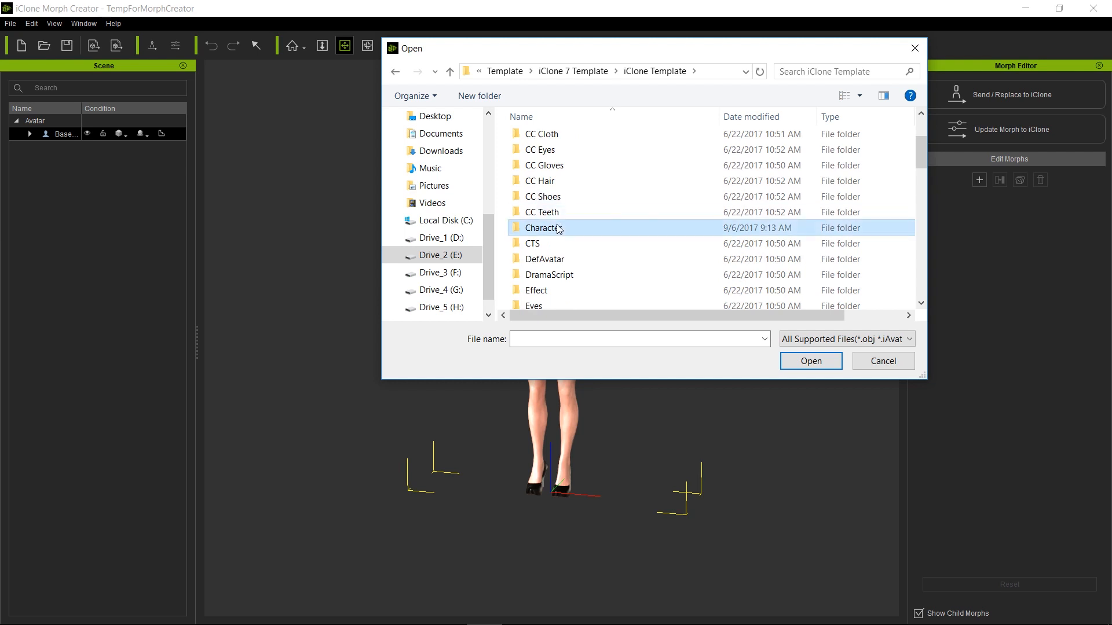
pyautogui.doubleClick(563, 226)
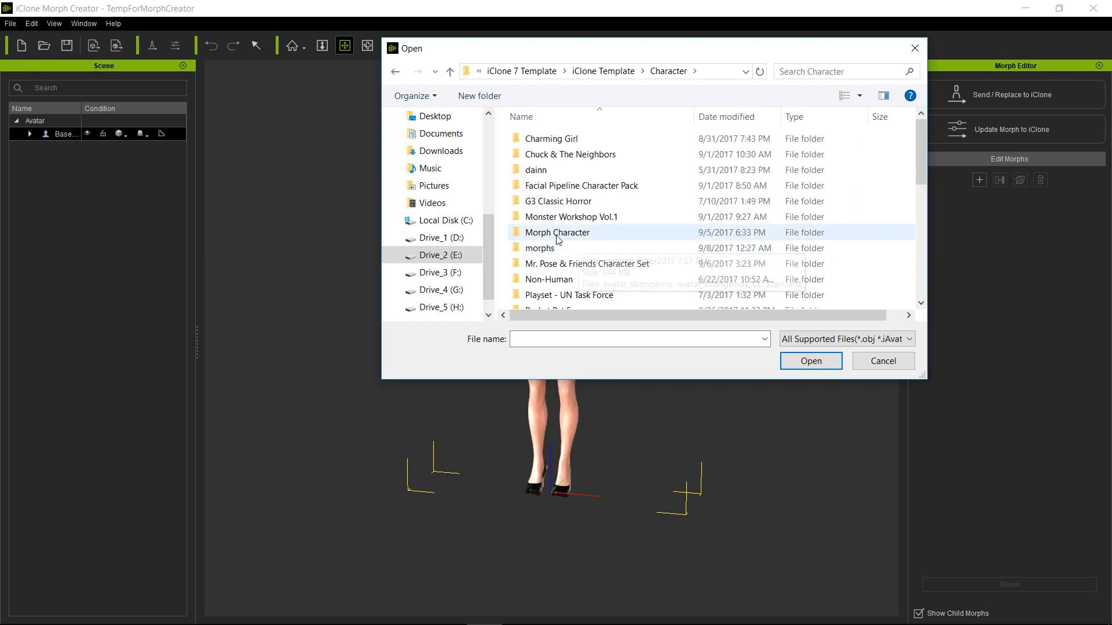
pyautogui.doubleClick(544, 248)
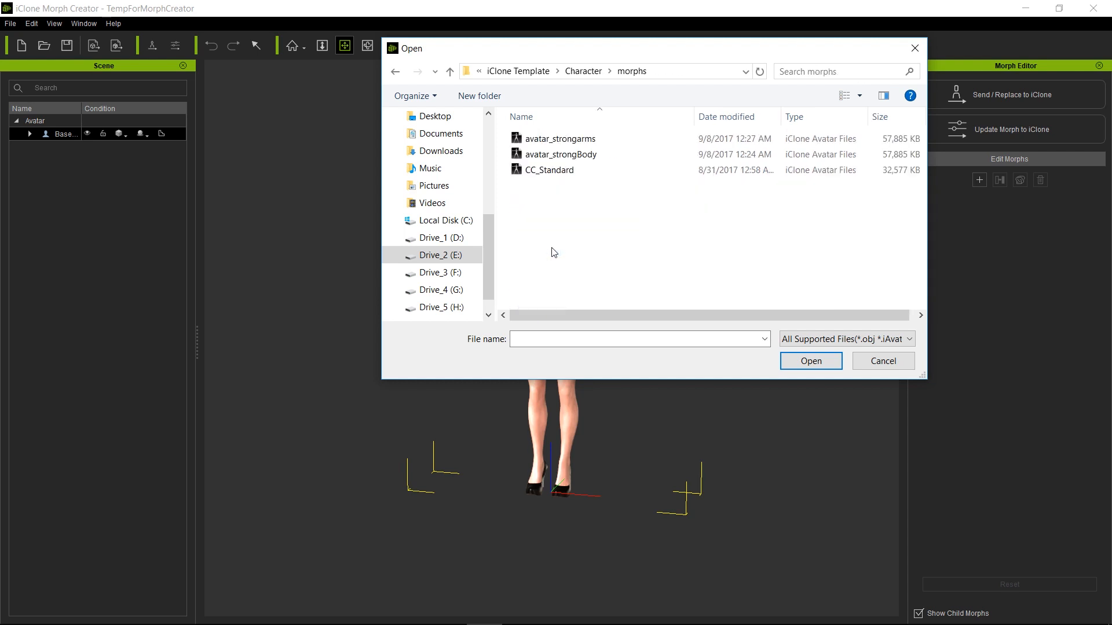
pyautogui.click(595, 155)
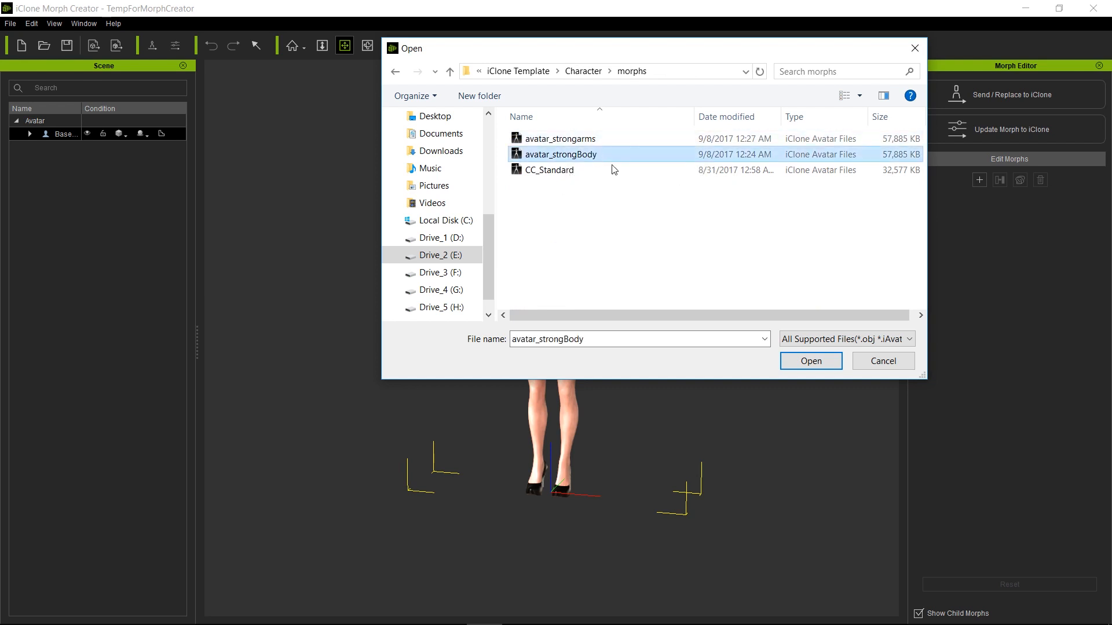
pyautogui.click(810, 361)
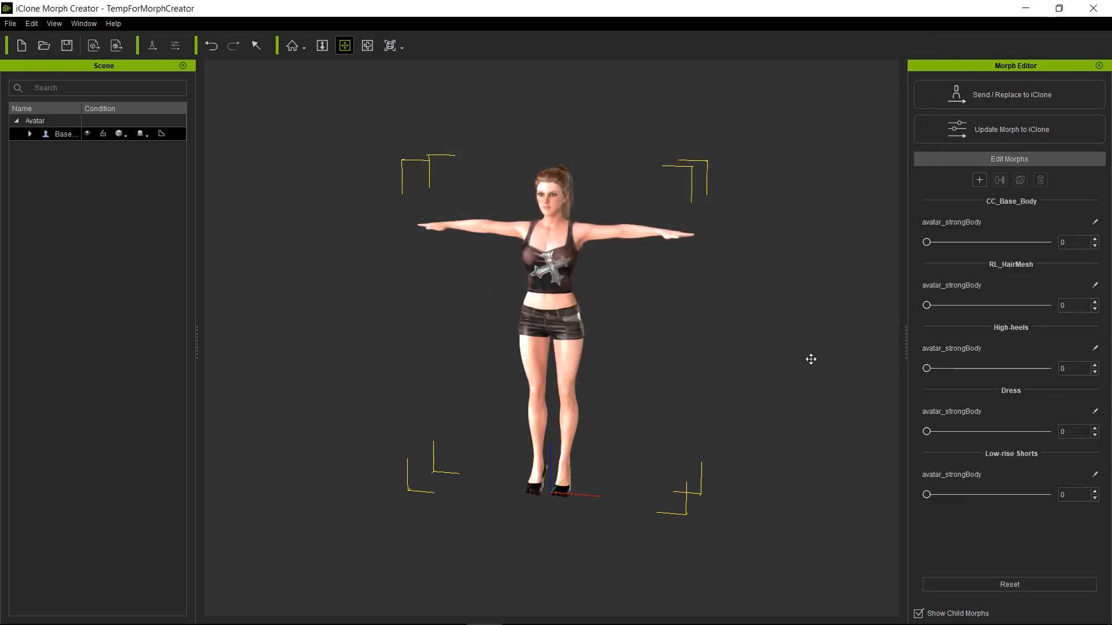
# Step: Expand Base Female (PBR) in the scene list with a wider Name column, and test the avatar_strongBody morph on CC_Base_Body
pyautogui.click(30, 134)
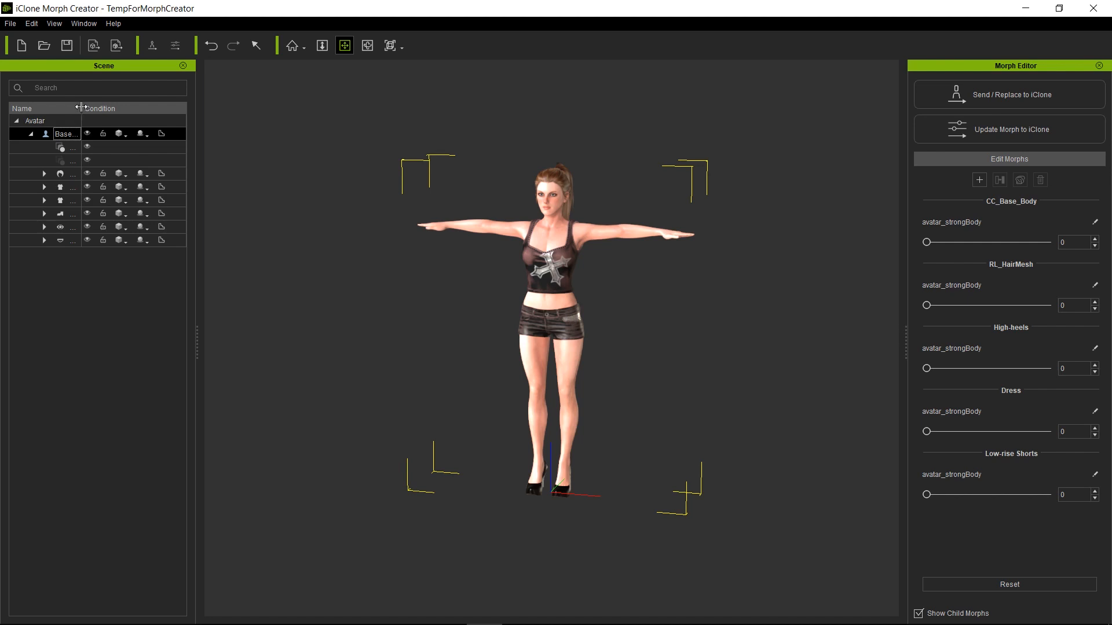
pyautogui.moveTo(82, 108); pyautogui.dragTo(129, 110)
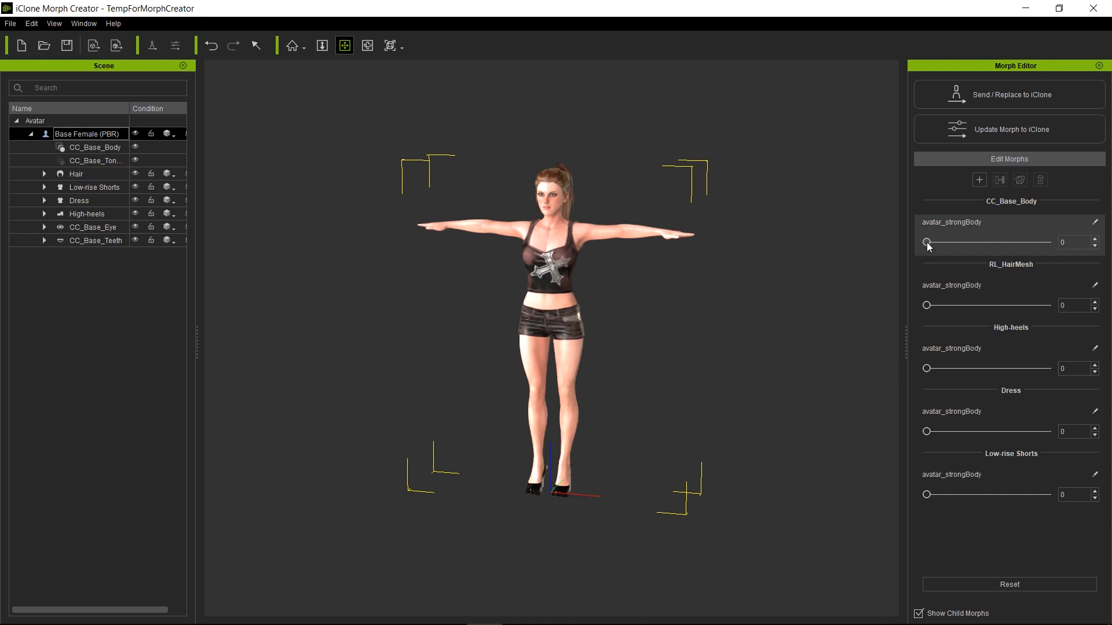
pyautogui.moveTo(926, 242); pyautogui.dragTo(900, 255)
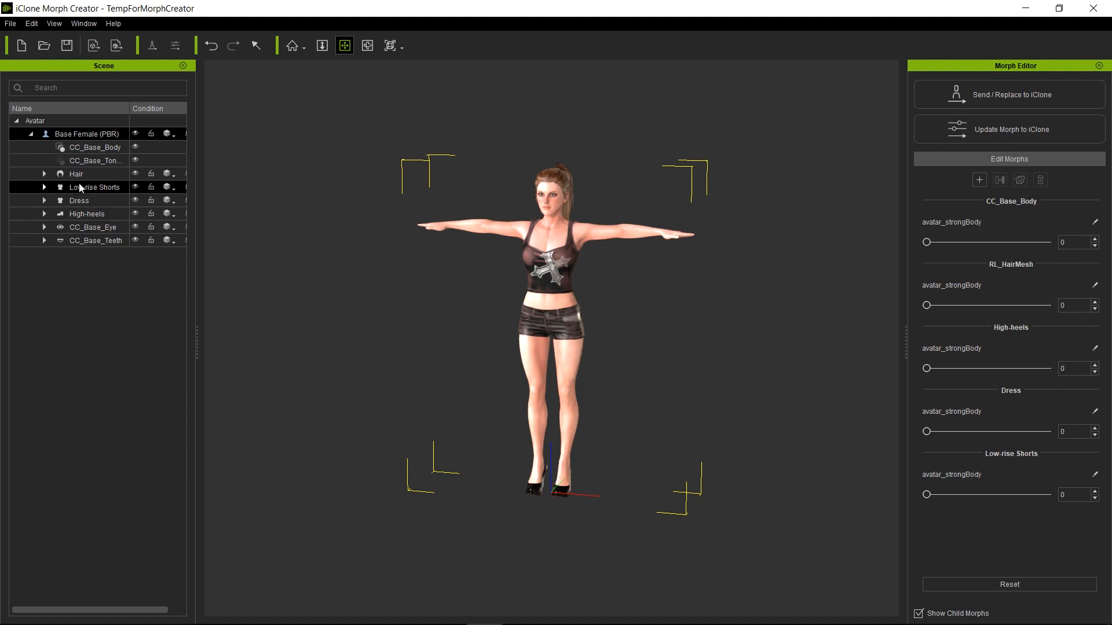
# Step: Try the avatar_strongBody morph on the Dress alone at 100 and undo the changes
pyautogui.click(115, 200)
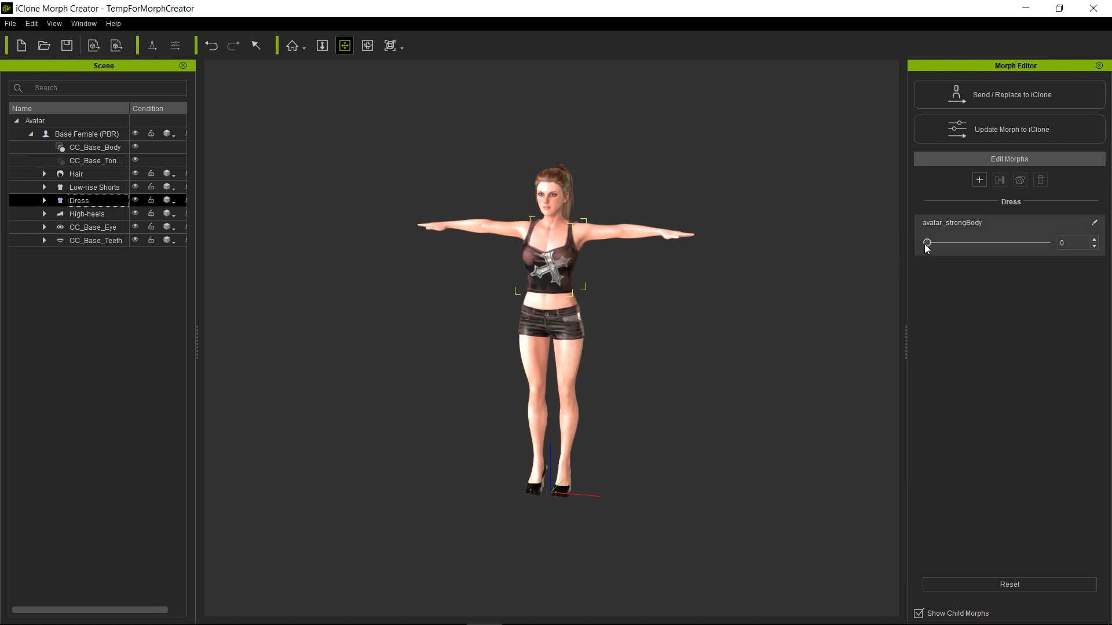
pyautogui.moveTo(926, 242); pyautogui.dragTo(1047, 242)
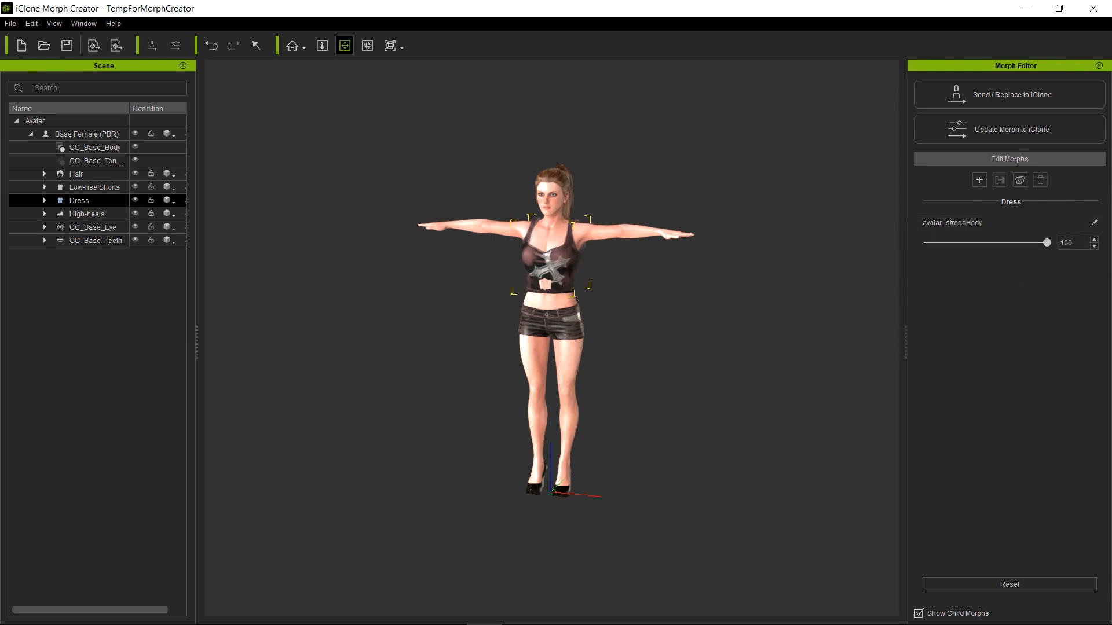
pyautogui.moveTo(1046, 242); pyautogui.dragTo(973, 243)
pyautogui.hotkey('ctrl', 'z')
pyautogui.hotkey('ctrl', 'z')
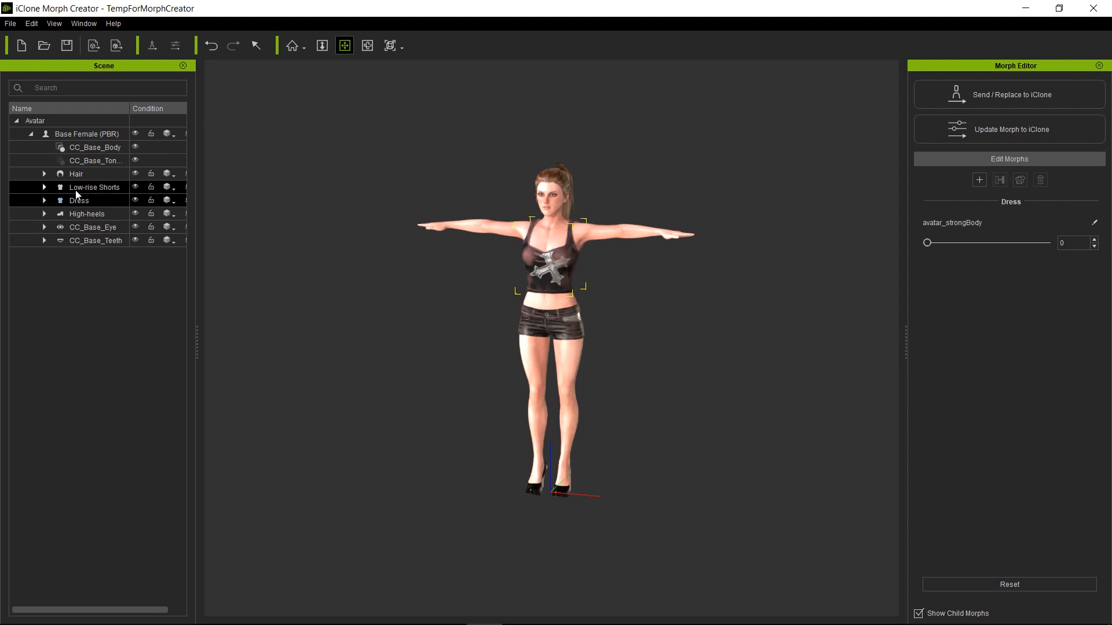
# Step: View the avatar from the side and try the avatar_strongBody morph on the Hair alone
pyautogui.click(107, 135)
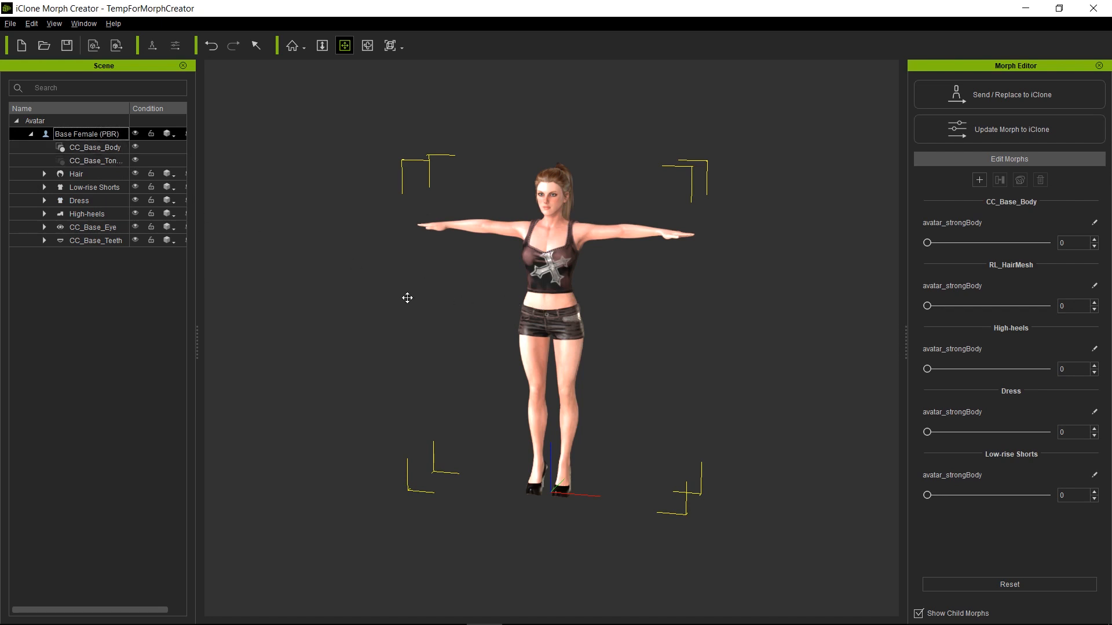
pyautogui.moveTo(407, 298); pyautogui.dragTo(862, 414, button='right')
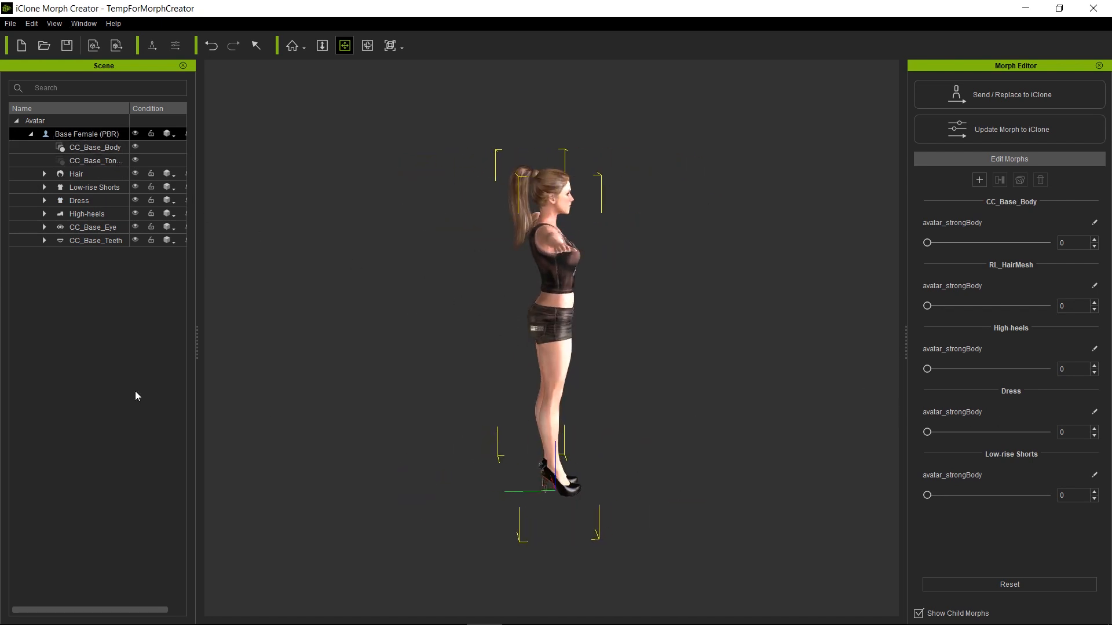
pyautogui.click(96, 176)
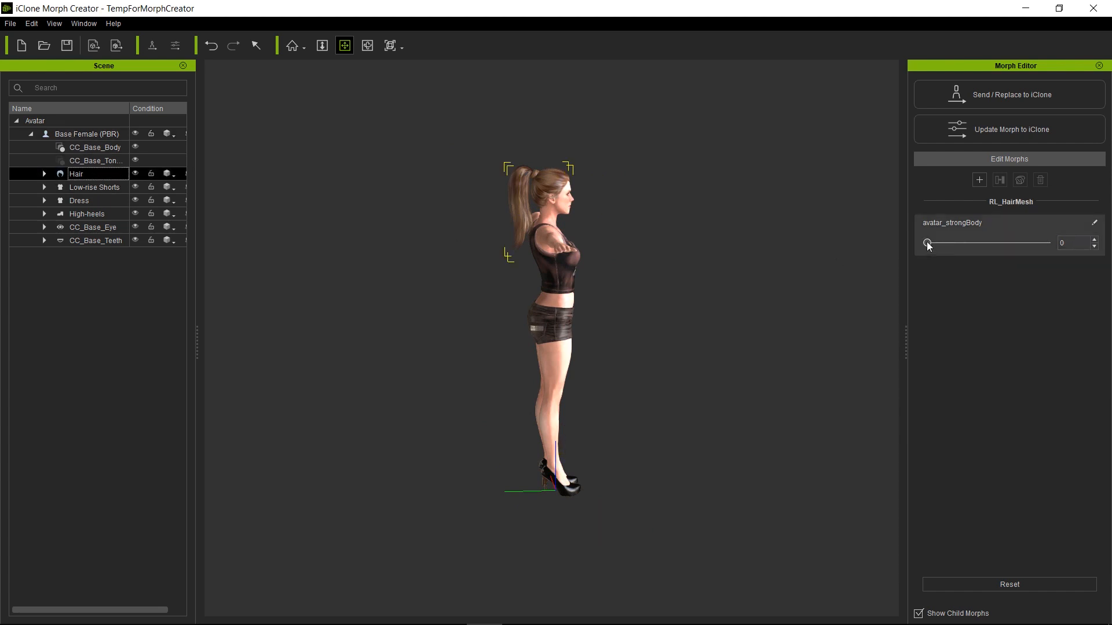
pyautogui.moveTo(927, 243); pyautogui.dragTo(813, 318)
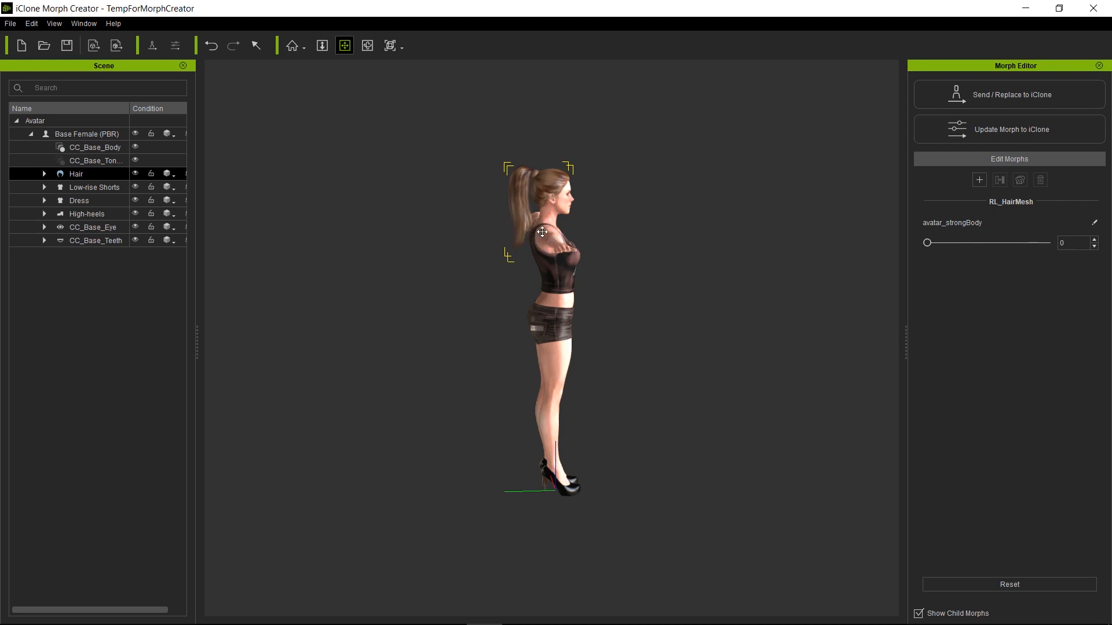
# Step: Select the whole Base Female (PBR) avatar and set the RL_HairMesh avatar_strongBody morph to 100
pyautogui.click(83, 136)
pyautogui.moveTo(630, 364); pyautogui.dragTo(579, 296, button='right')
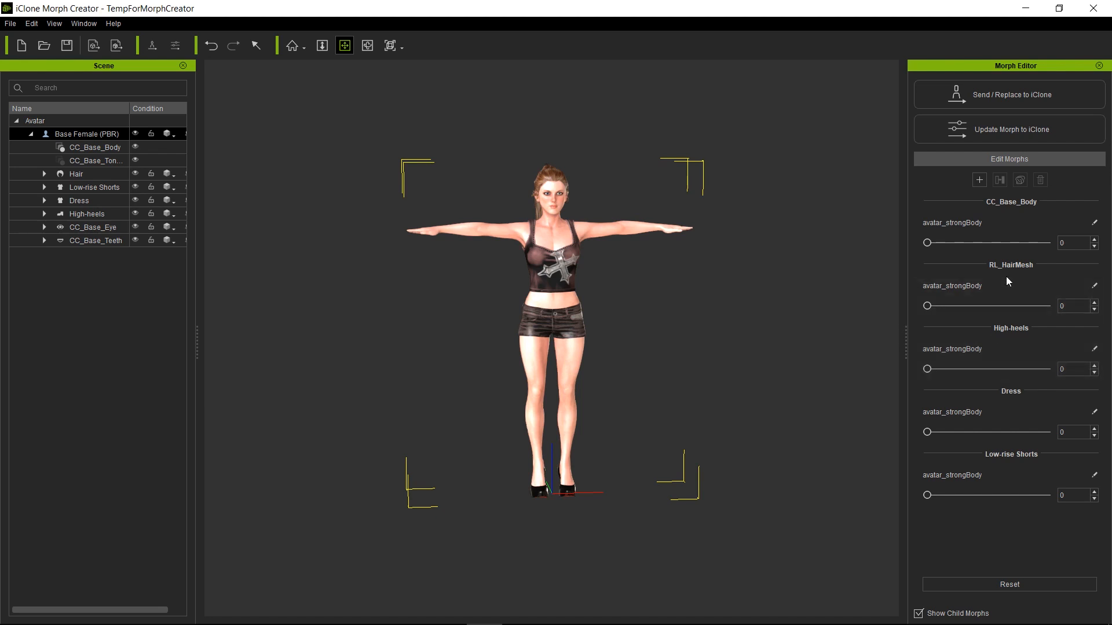
pyautogui.moveTo(927, 306); pyautogui.dragTo(1046, 305)
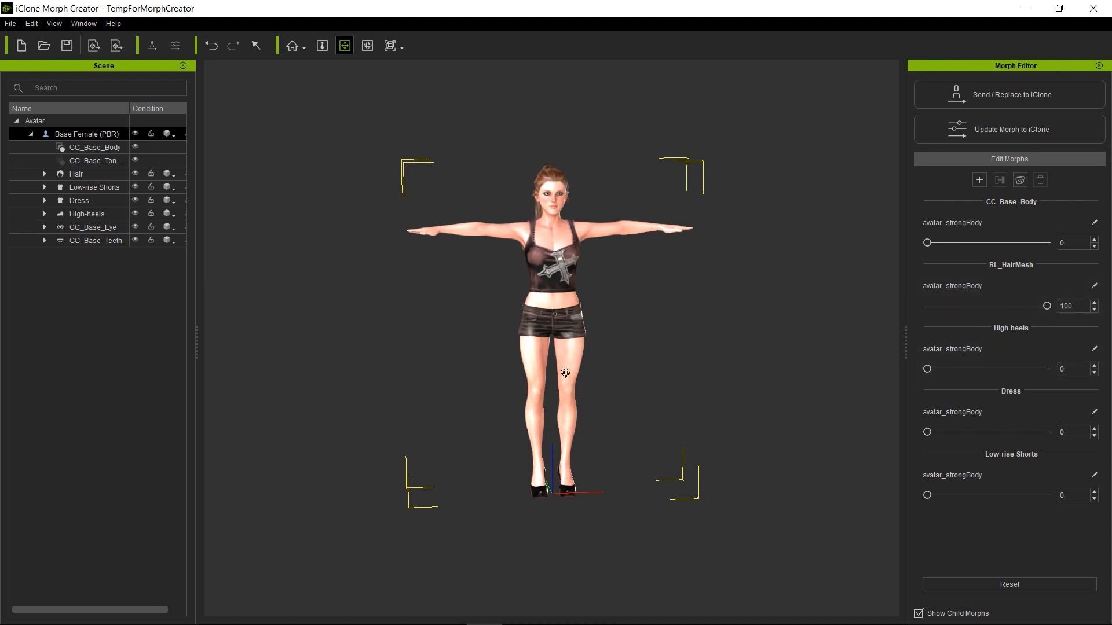
# Step: Test the avatar_strongBody morph on the High-heels with the shoes in close view, and delete that morph
pyautogui.moveTo(566, 373); pyautogui.dragTo(616, 384, button='right')
pyautogui.moveTo(616, 384); pyautogui.dragTo(611, 305)
pyautogui.moveTo(588, 452); pyautogui.dragTo(571, 292)
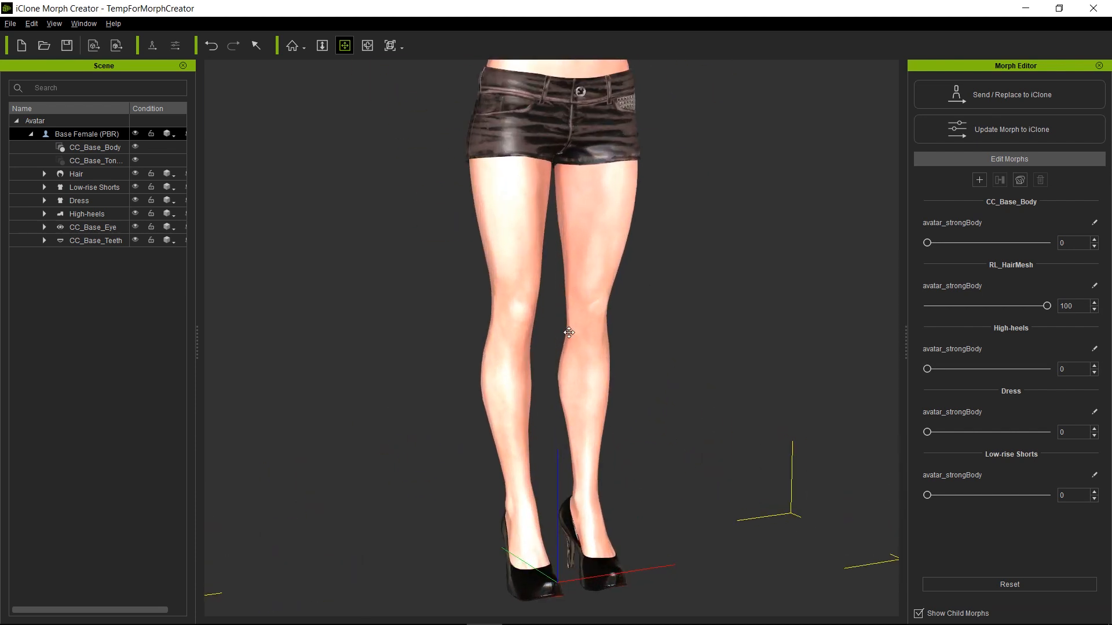
pyautogui.moveTo(577, 485); pyautogui.dragTo(524, 374)
pyautogui.moveTo(544, 382); pyautogui.dragTo(645, 426, button='right')
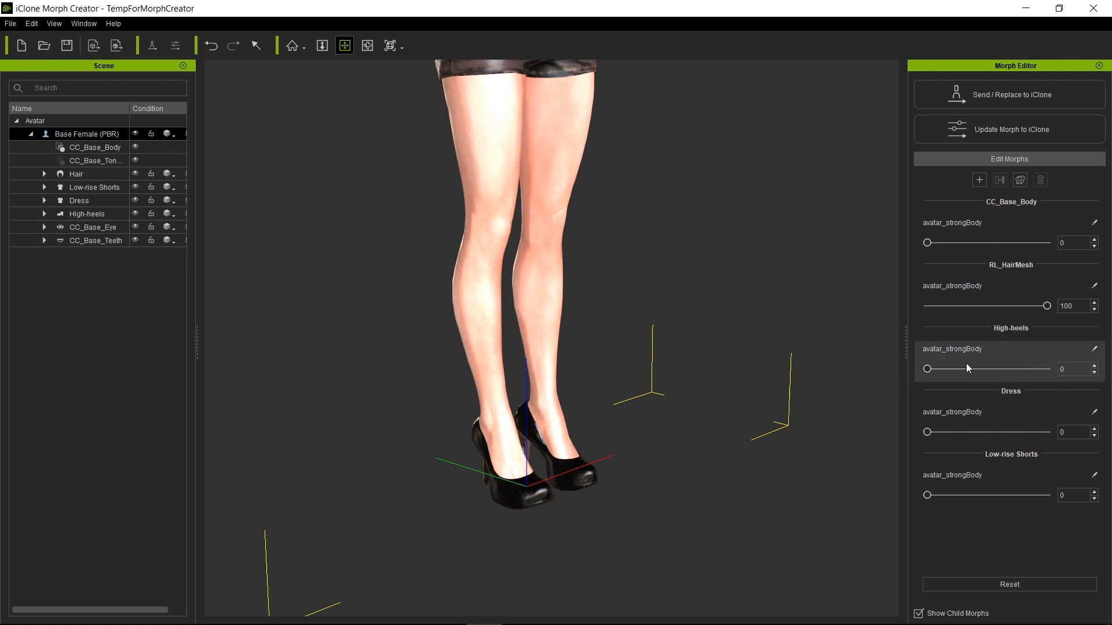
pyautogui.moveTo(927, 369); pyautogui.dragTo(1061, 369)
pyautogui.moveTo(915, 376); pyautogui.dragTo(1061, 372)
pyautogui.click(1029, 350)
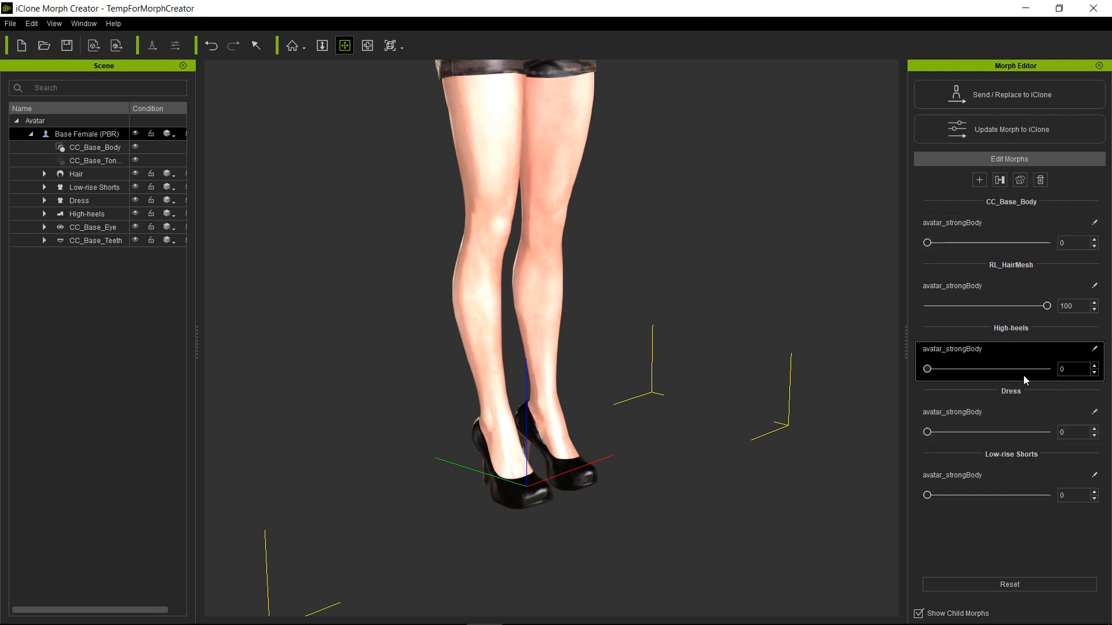
pyautogui.click(1041, 181)
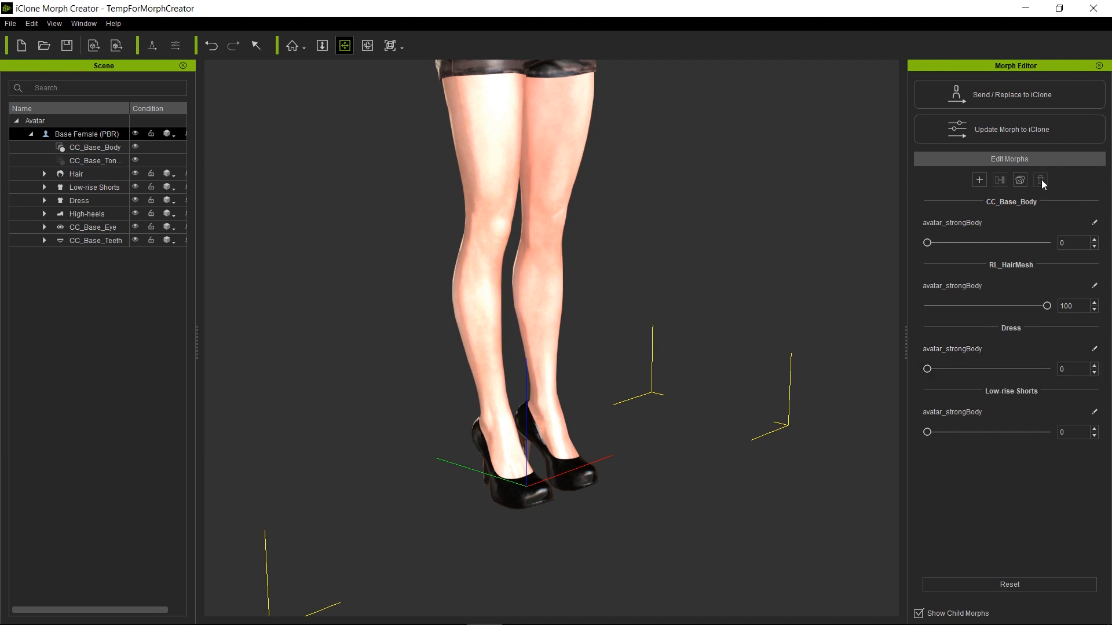
# Step: Set the avatar_strongBody morph to 100 for the Dress, Low-rise Shorts and CC_Base_Body
pyautogui.scroll(-5, 523, 334)
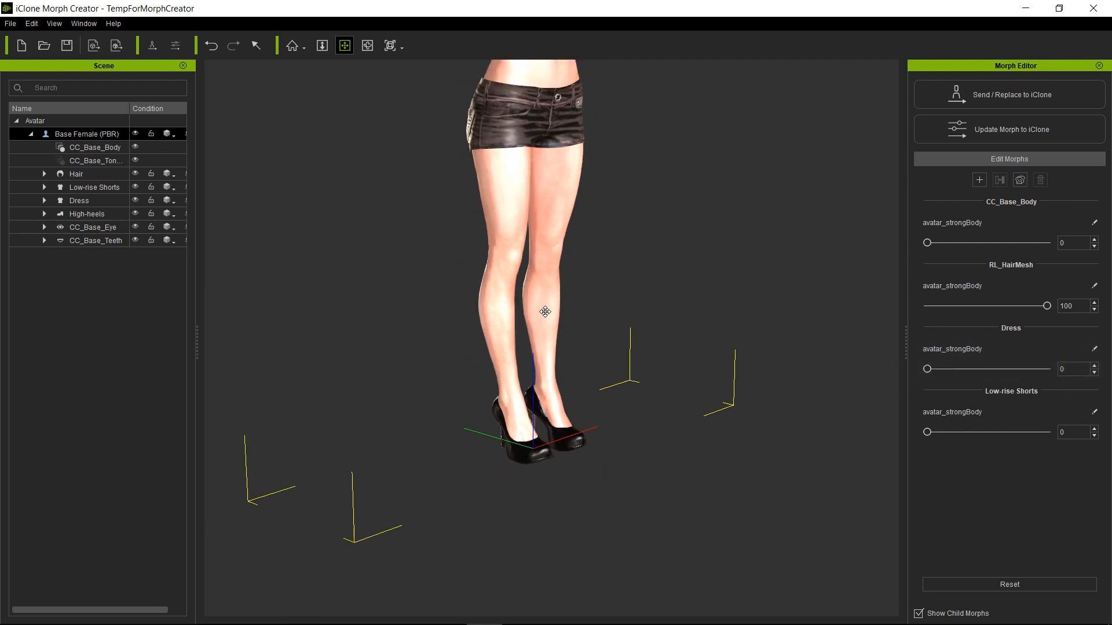
pyautogui.moveTo(608, 253); pyautogui.dragTo(609, 405)
pyautogui.moveTo(665, 411); pyautogui.dragTo(533, 429, button='right')
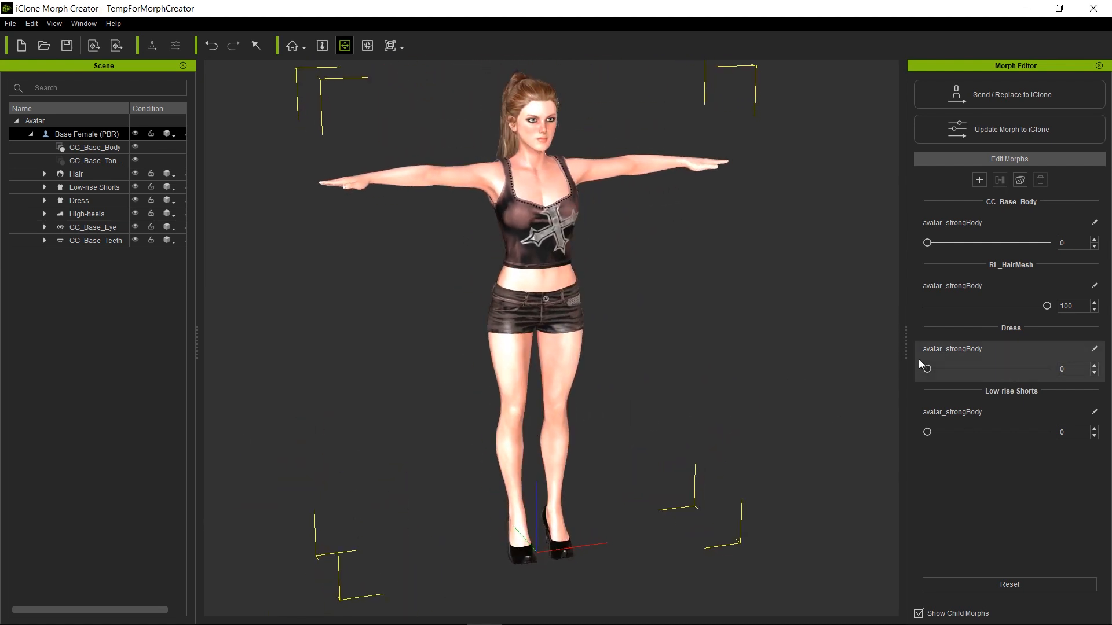
pyautogui.moveTo(927, 369); pyautogui.dragTo(1072, 371)
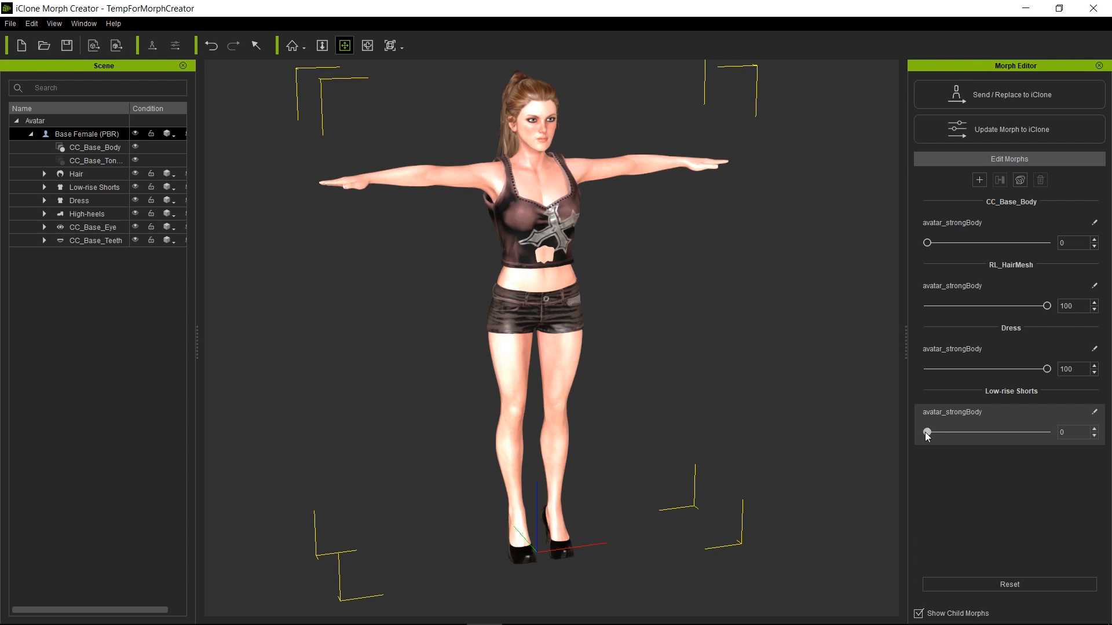
pyautogui.moveTo(927, 432); pyautogui.dragTo(1047, 432)
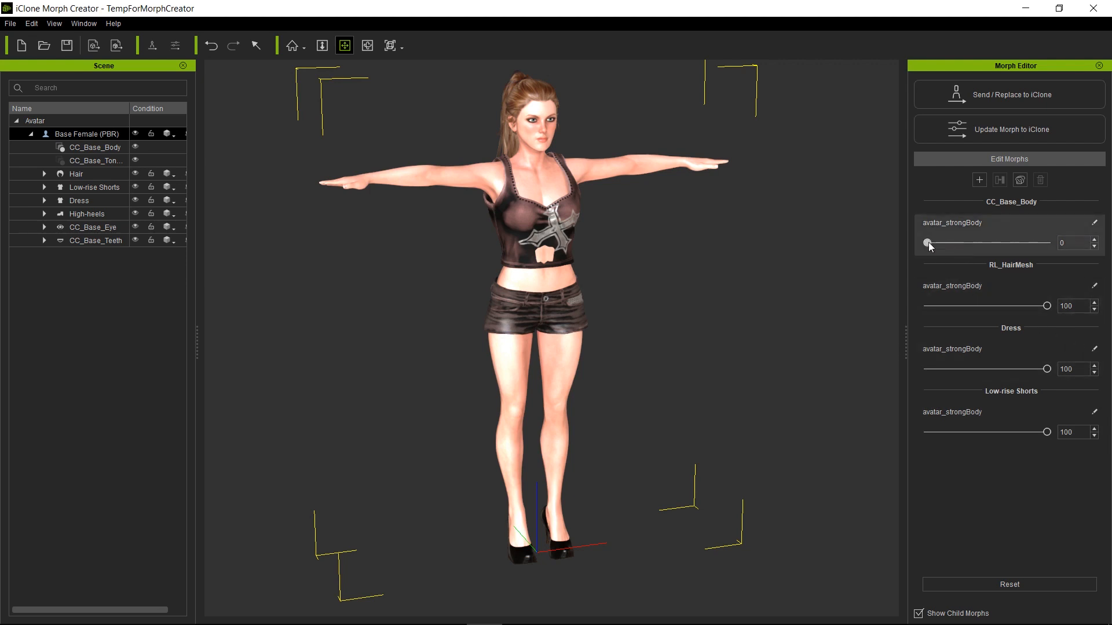
pyautogui.moveTo(927, 243); pyautogui.dragTo(1048, 244)
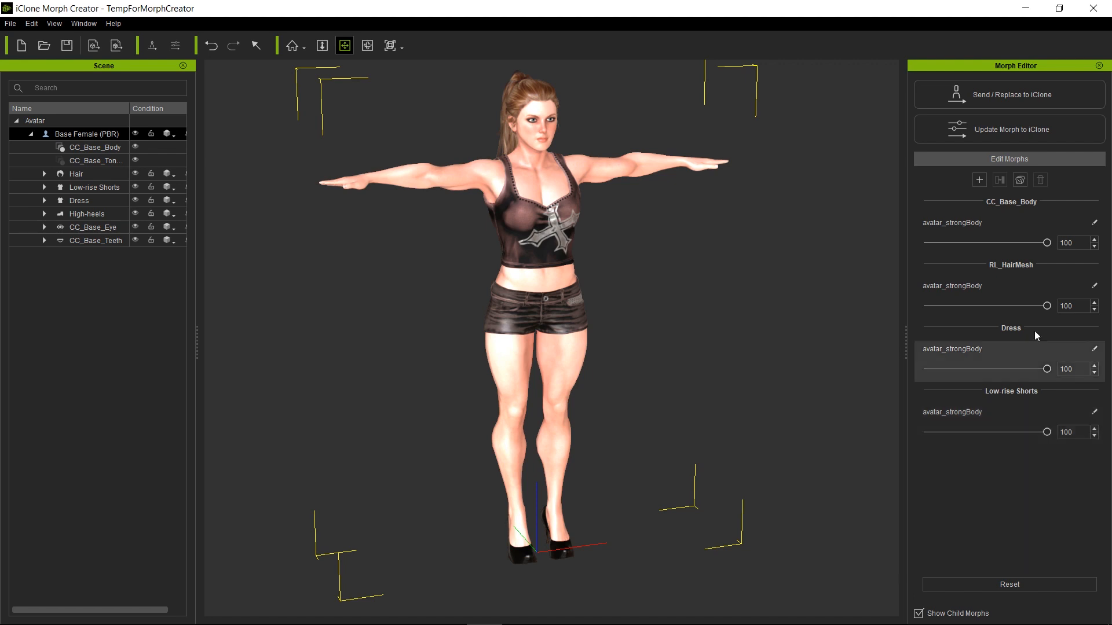
# Step: Bake the four avatar_strongBody part sliders into one slider named strongBody, removing the source sliders upon creation
pyautogui.click(1020, 180)
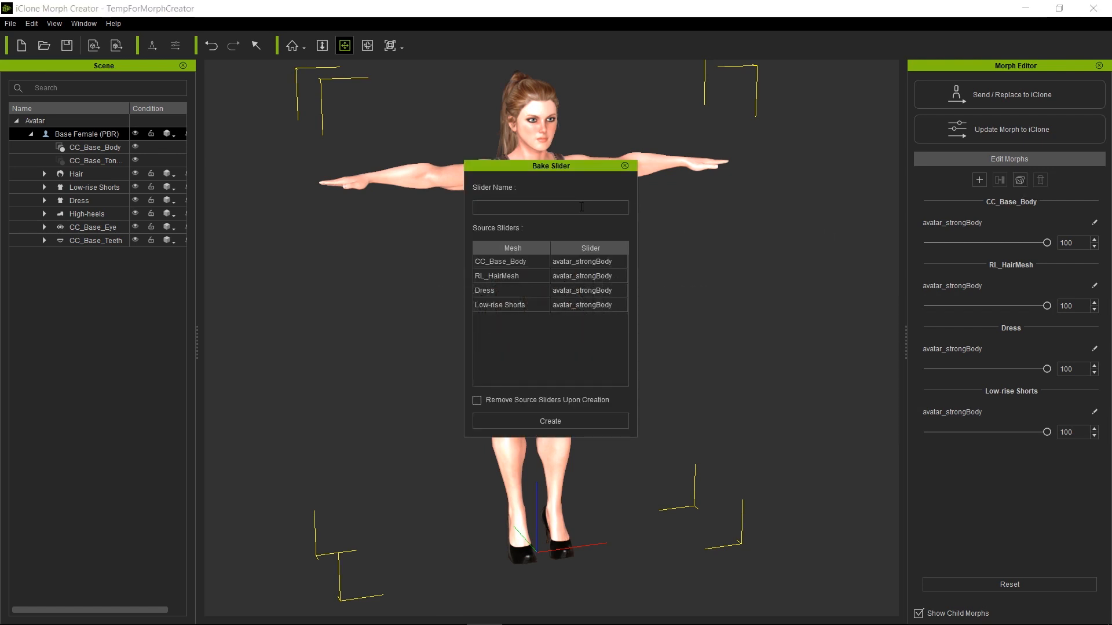
pyautogui.write('str')
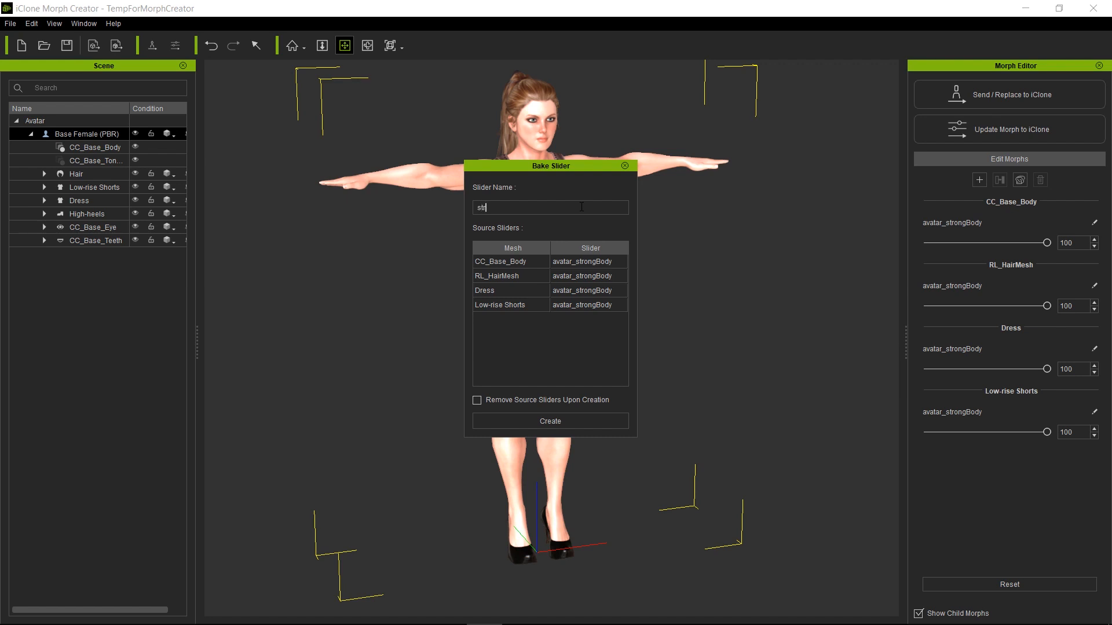
pyautogui.write('ongBody')
pyautogui.click(564, 421)
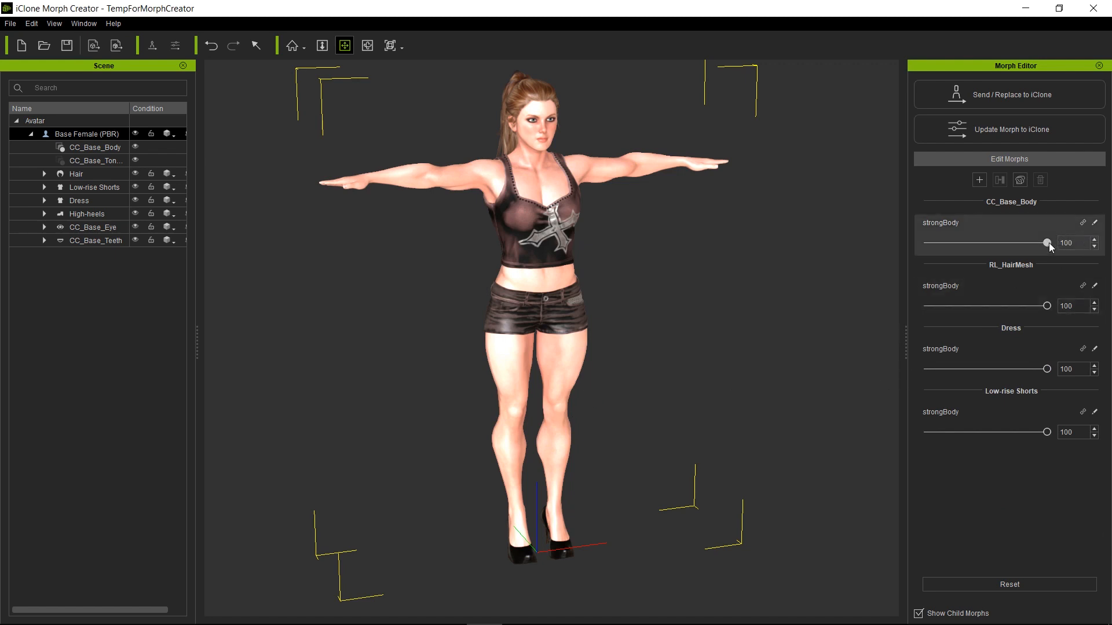
# Step: Return the baked strongBody morph to 0 and try its linked slider from the Low-rise Shorts alone
pyautogui.moveTo(1048, 242); pyautogui.dragTo(908, 244)
pyautogui.click(90, 188)
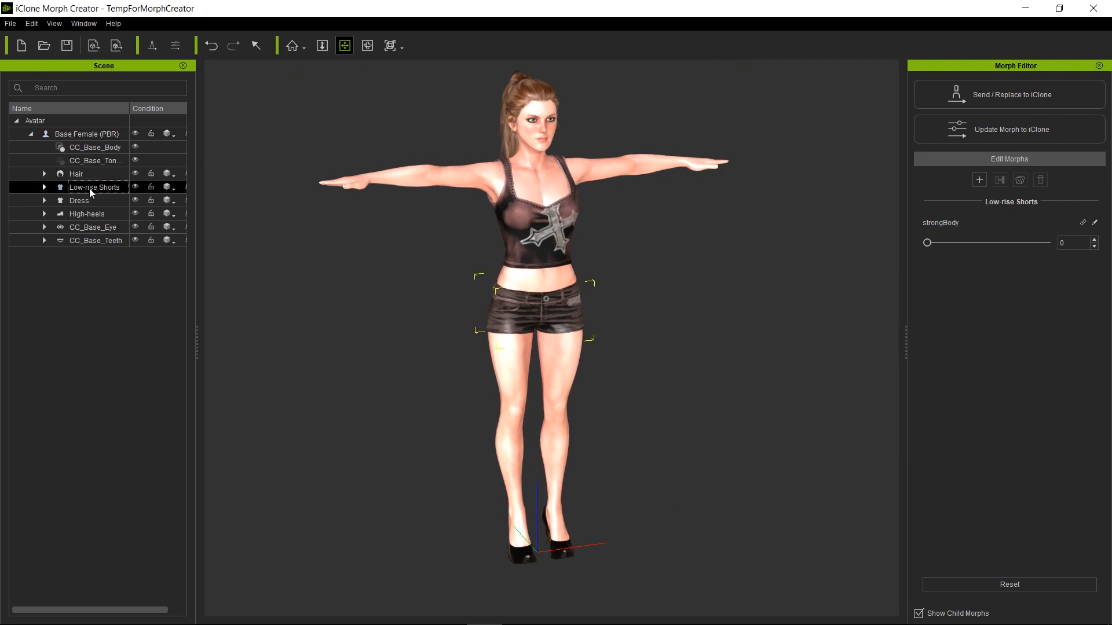
pyautogui.click(927, 243)
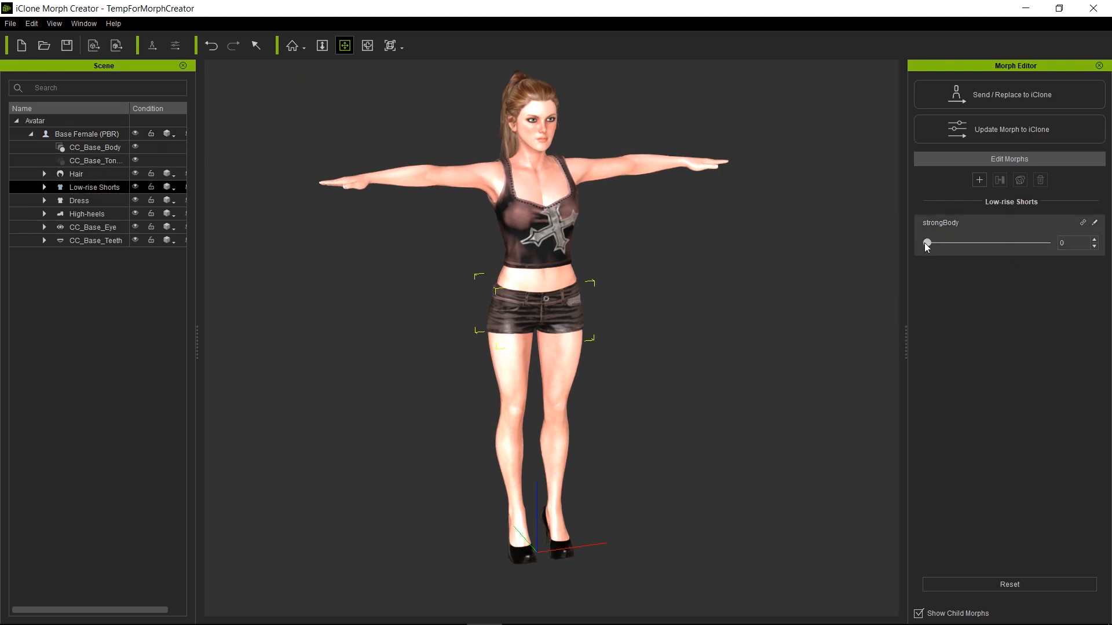
pyautogui.moveTo(926, 244); pyautogui.dragTo(868, 263)
# Step: Reselect the whole Base Female (PBR) avatar and compare its morph list with child morphs hidden and shown
pyautogui.click(88, 135)
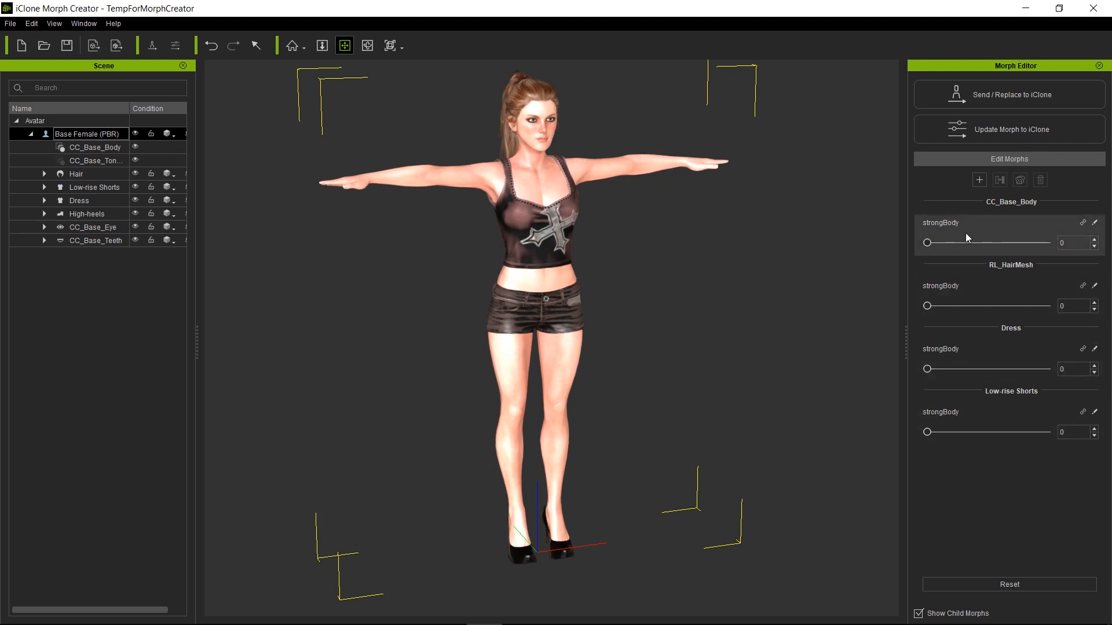
pyautogui.click(919, 615)
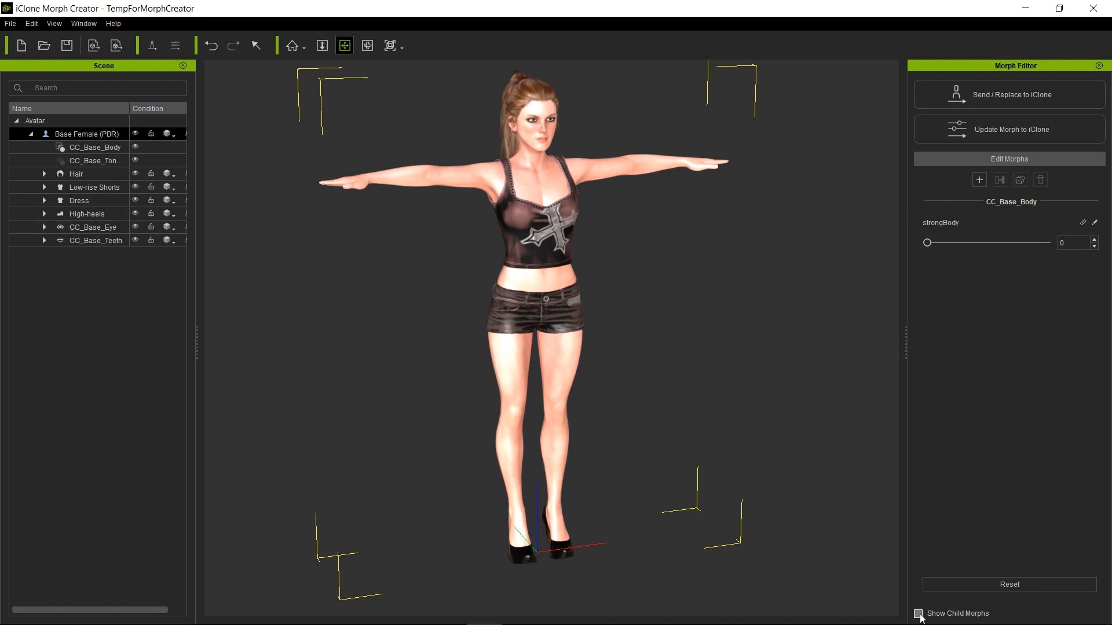
pyautogui.click(918, 614)
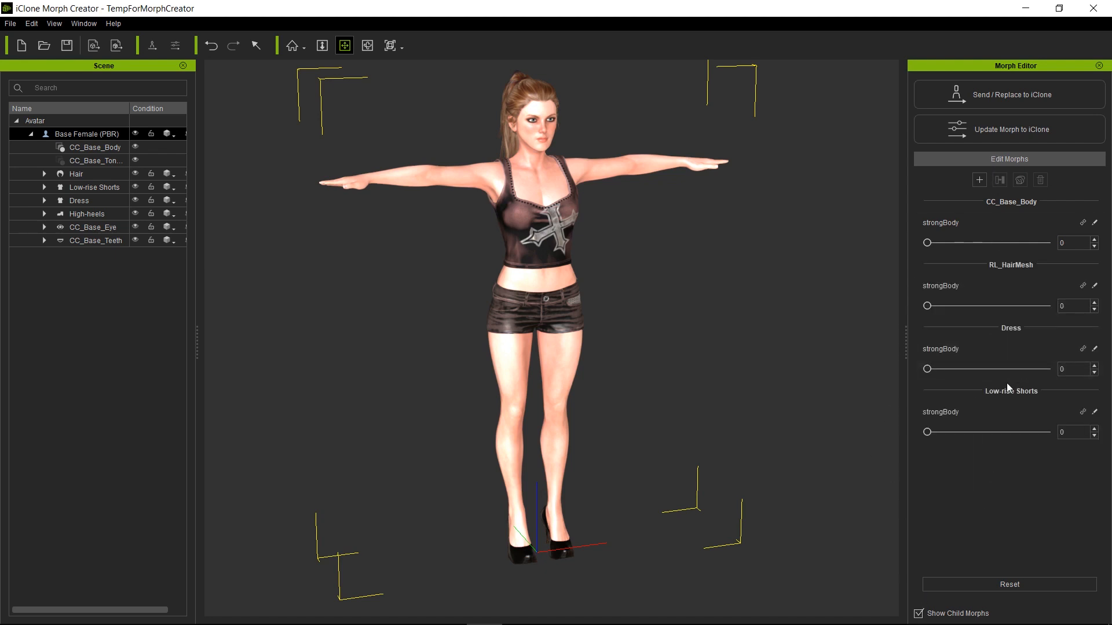
# Step: Load the avatar_strongarms avatar file as a morph and set its CC_Base_Body slider to 100
pyautogui.click(982, 178)
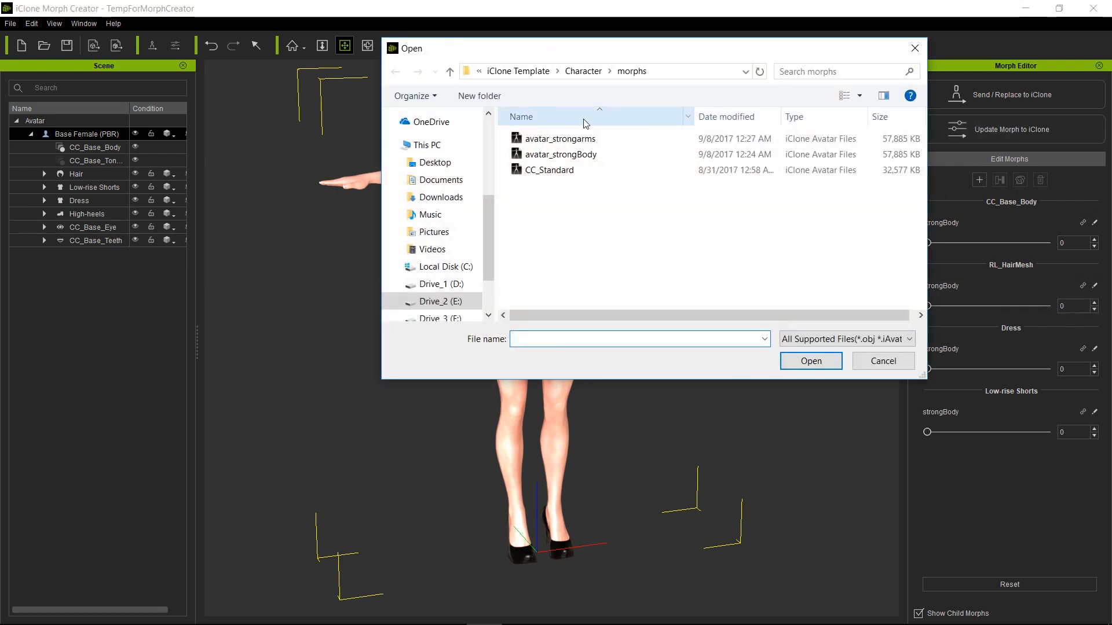
pyautogui.click(568, 144)
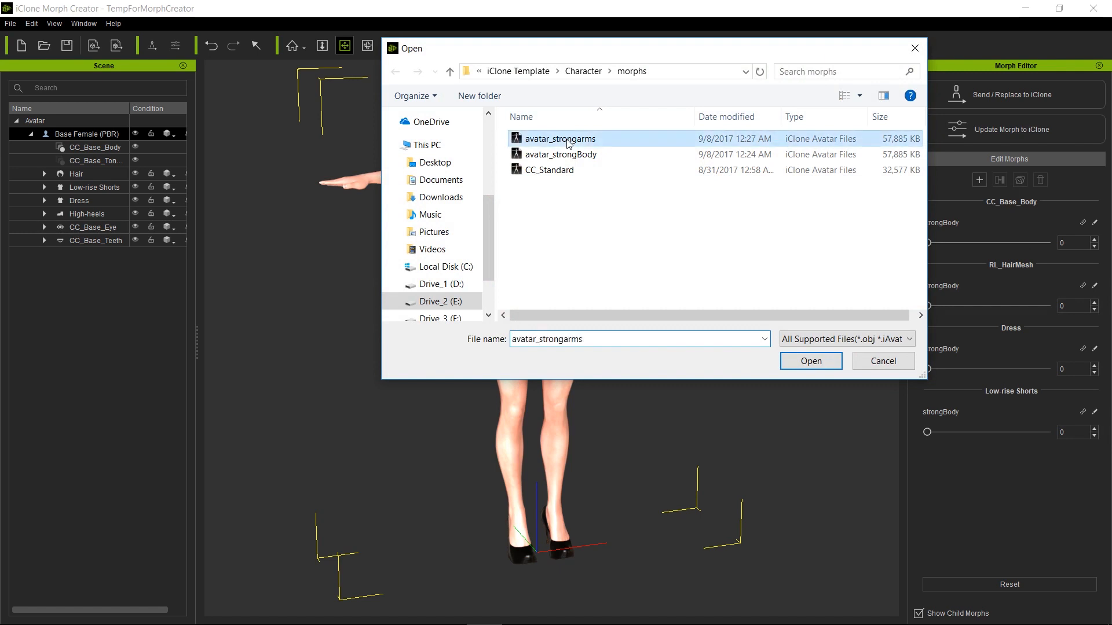
pyautogui.doubleClick(568, 143)
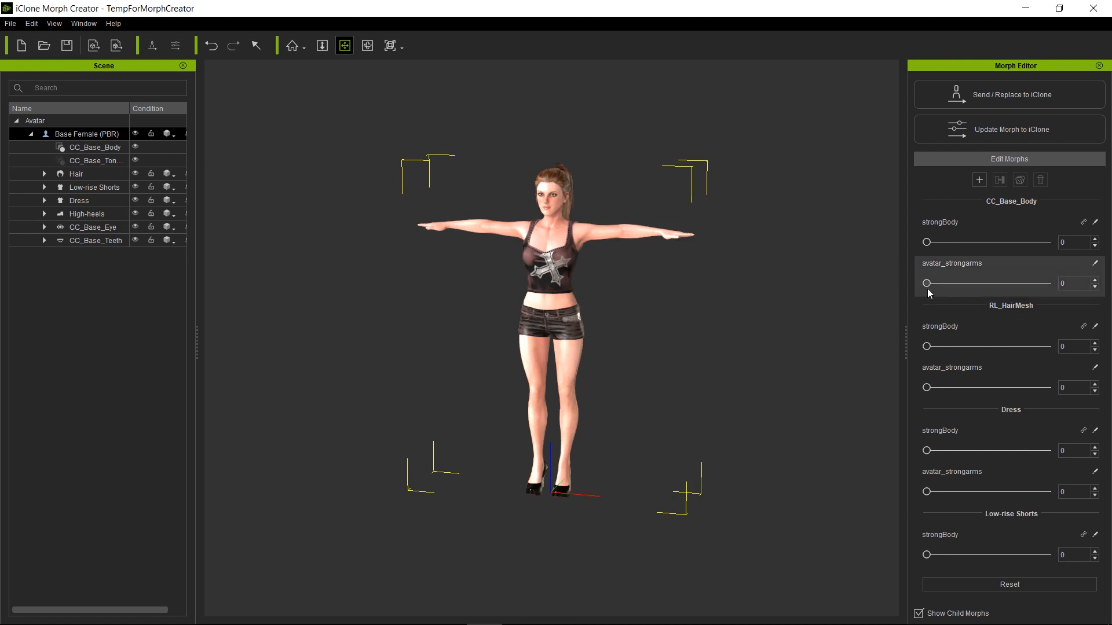
pyautogui.moveTo(926, 280); pyautogui.dragTo(1059, 284)
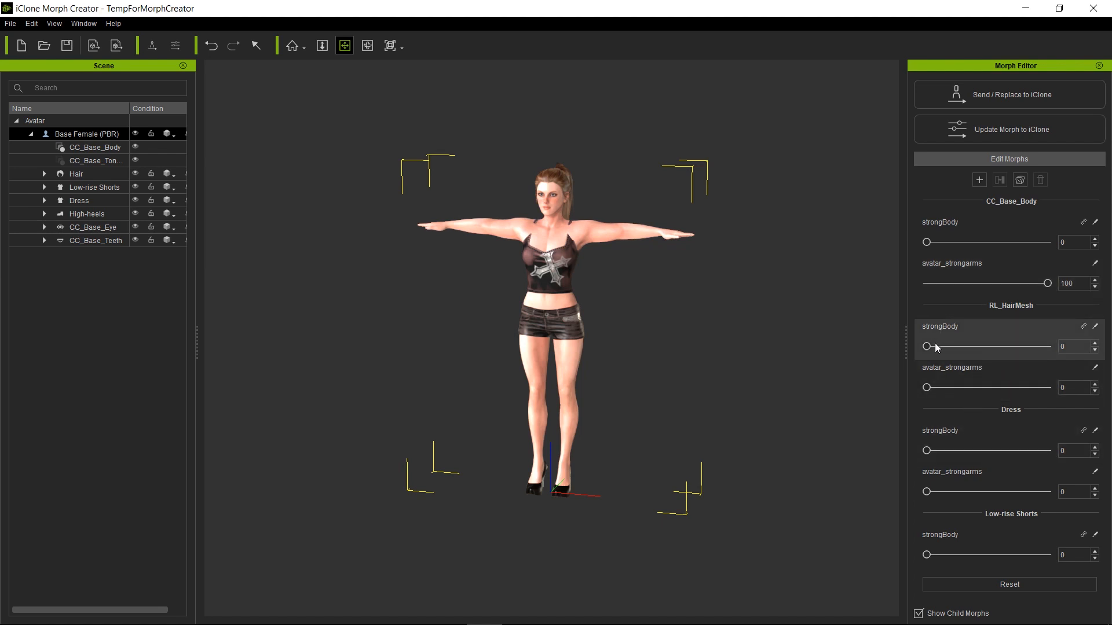
# Step: Test the RL_HairMesh avatar_strongarms morph at 100 from the side, and delete that morph
pyautogui.moveTo(737, 303); pyautogui.dragTo(365, 307, button='right')
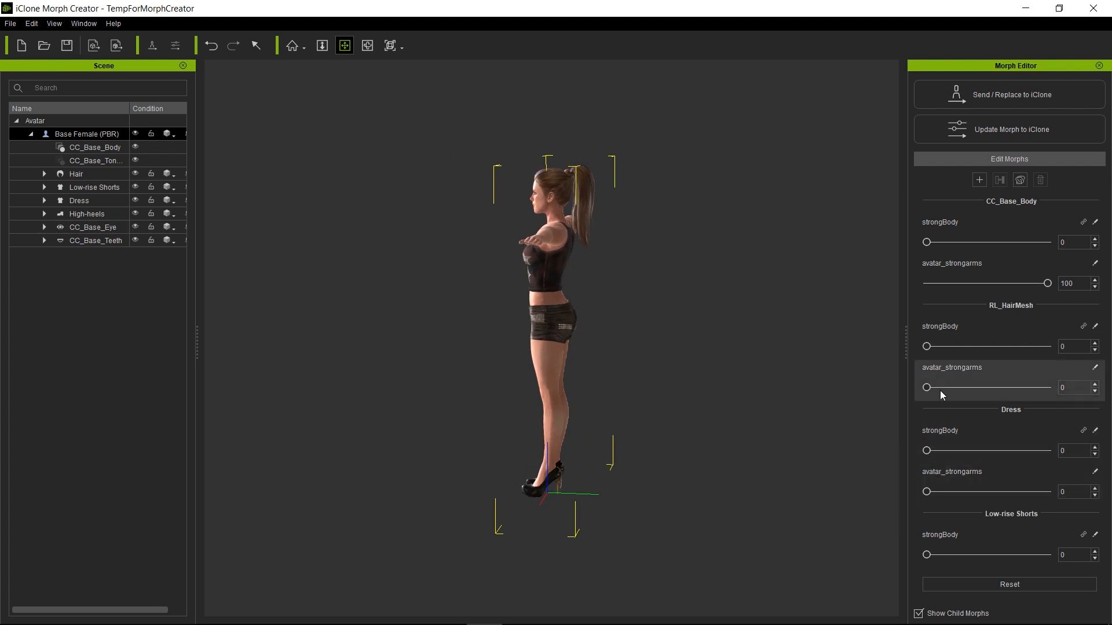
pyautogui.moveTo(926, 388); pyautogui.dragTo(1047, 388)
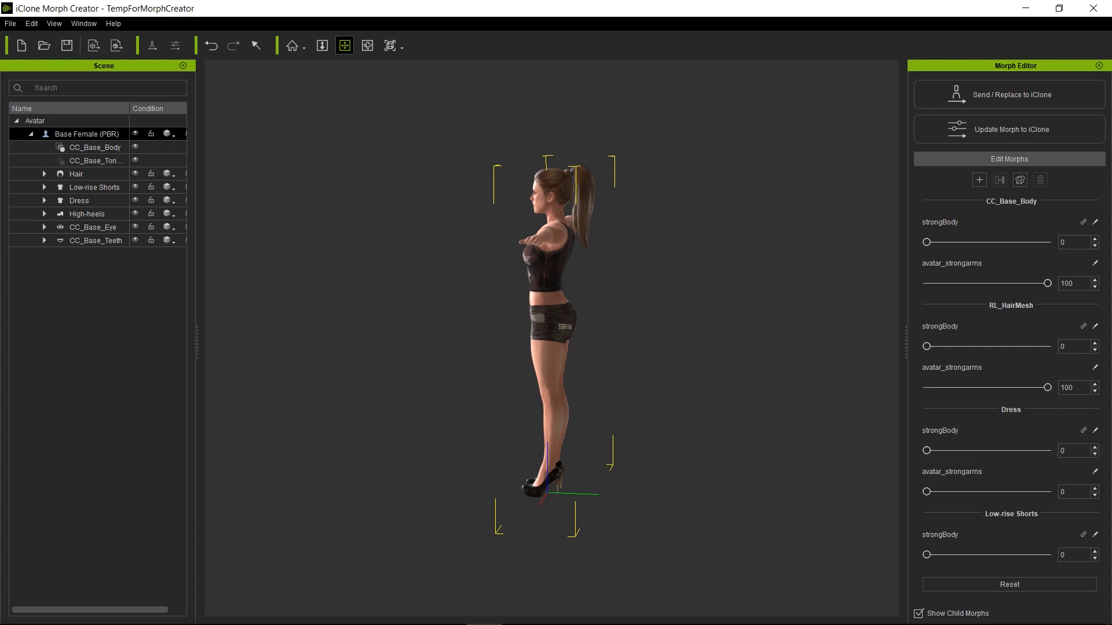
pyautogui.click(1037, 373)
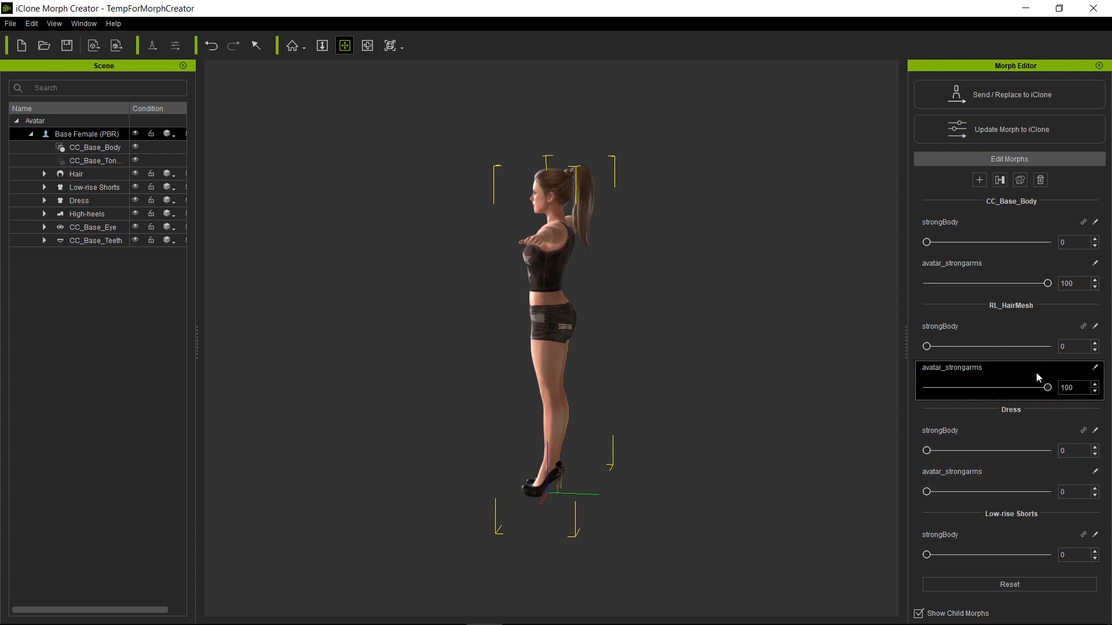
pyautogui.click(1041, 180)
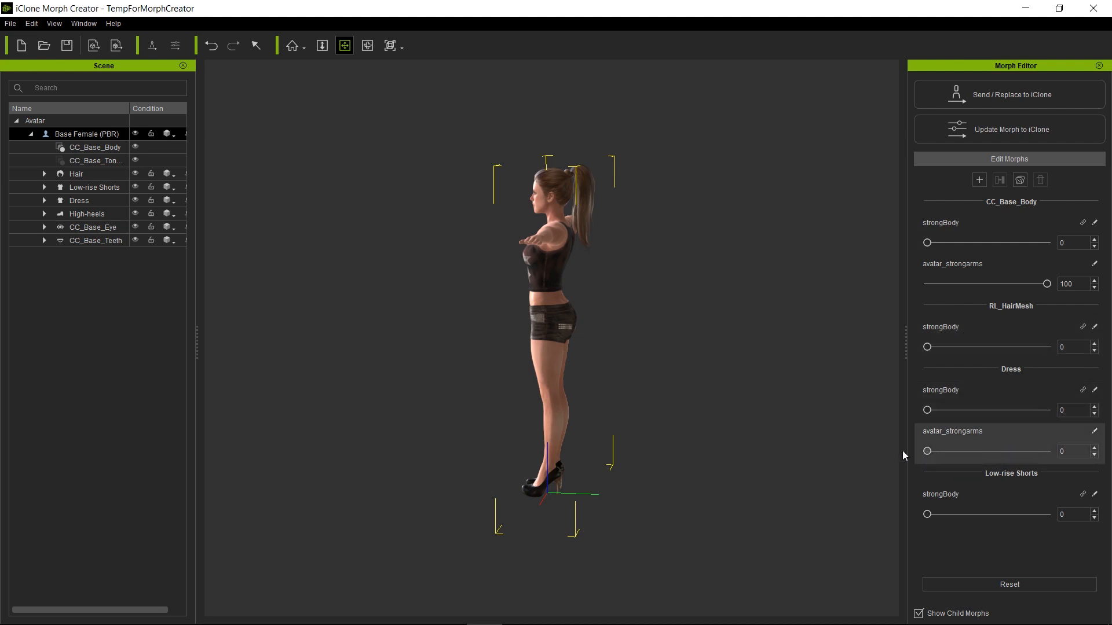
# Step: Set the Dress avatar_strongarms morph to 100 and bake the body and dress sliders into strongArms, removing the source sliders
pyautogui.moveTo(536, 372); pyautogui.dragTo(948, 366, button='right')
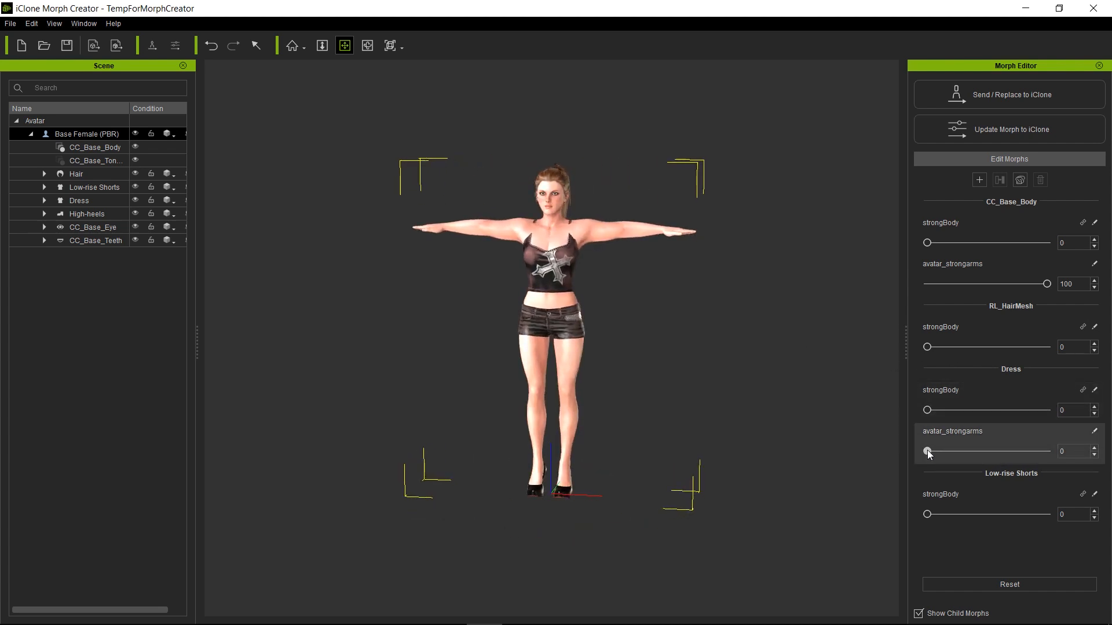
pyautogui.moveTo(925, 451); pyautogui.dragTo(1075, 473)
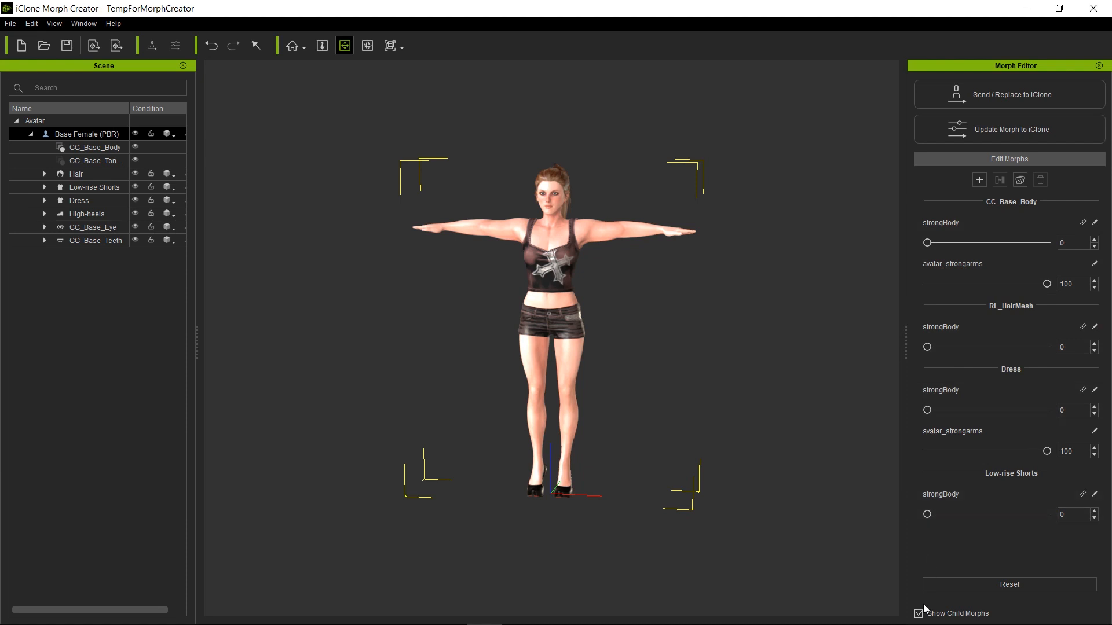
pyautogui.click(1020, 181)
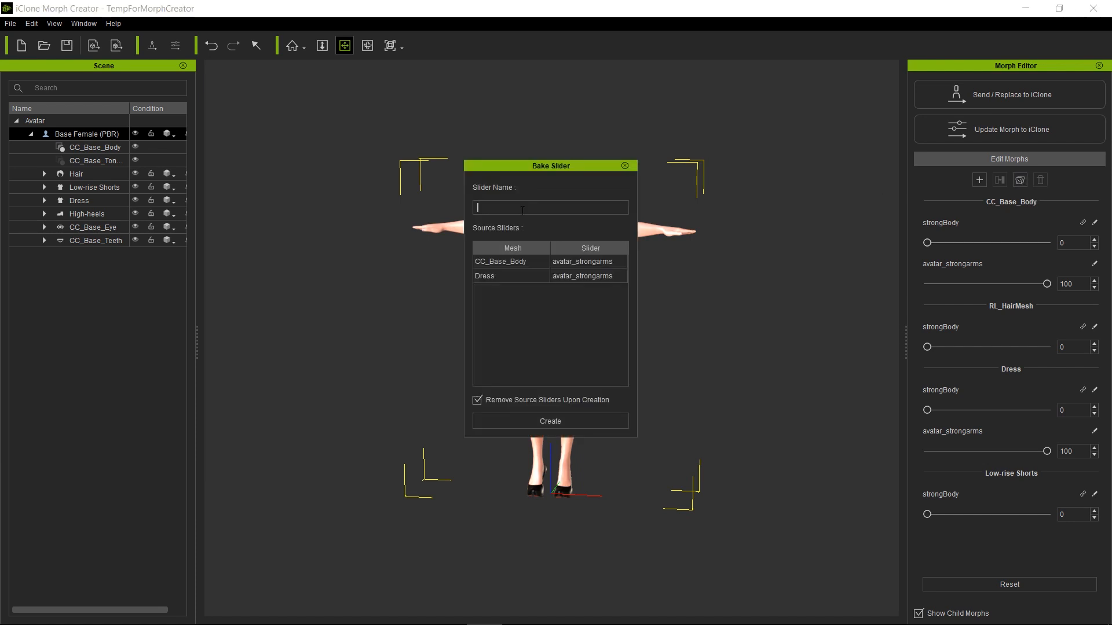
pyautogui.write('strong')
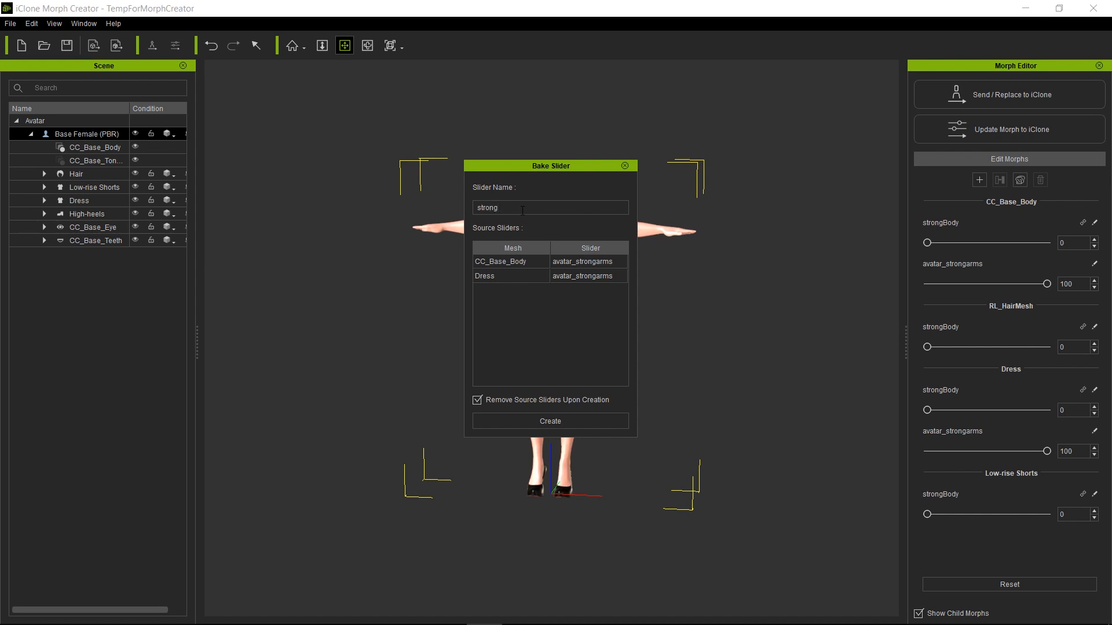
pyautogui.write('Arms')
pyautogui.click(544, 420)
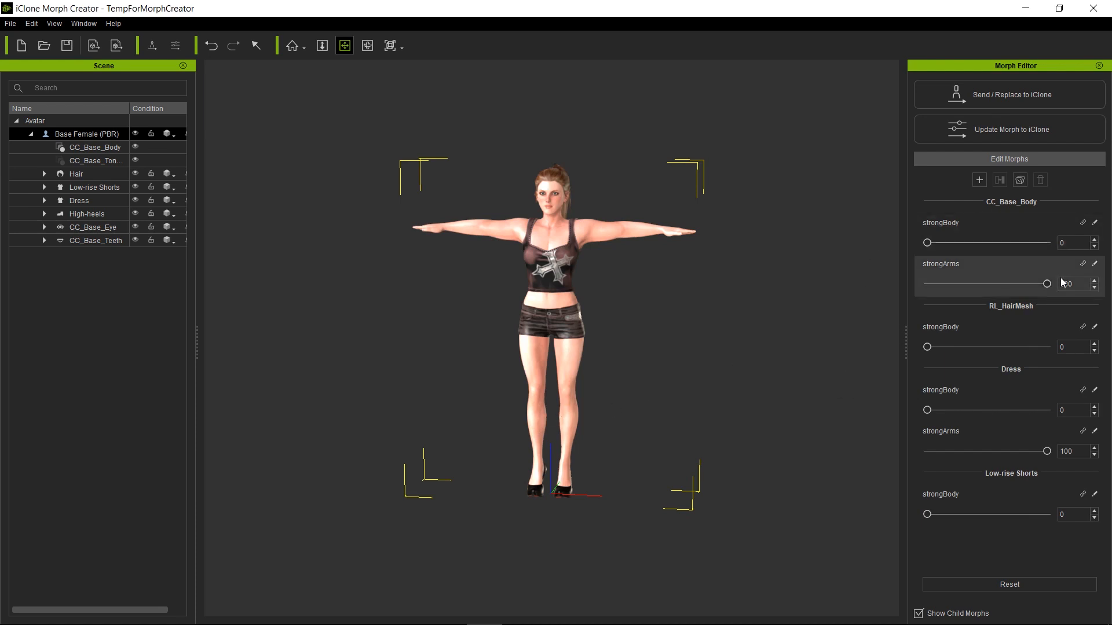
# Step: Try the baked strongArms and strongBody morphs separately and together on the whole avatar, and return both to 0
pyautogui.moveTo(1047, 284); pyautogui.dragTo(987, 285)
pyautogui.moveTo(873, 286); pyautogui.dragTo(1085, 281)
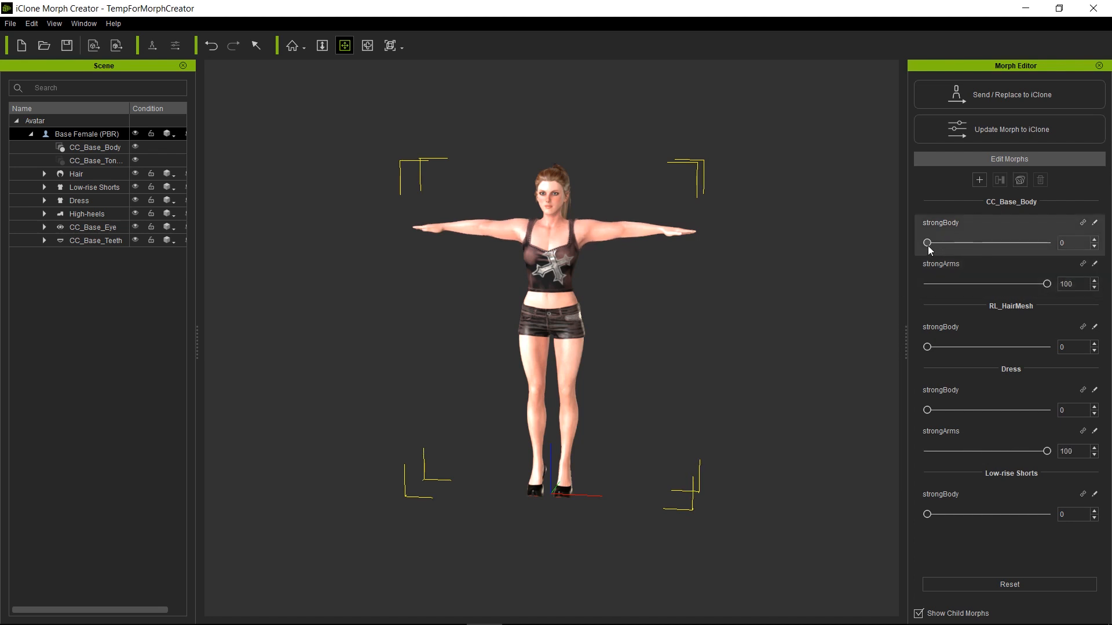
pyautogui.moveTo(927, 244); pyautogui.dragTo(876, 258)
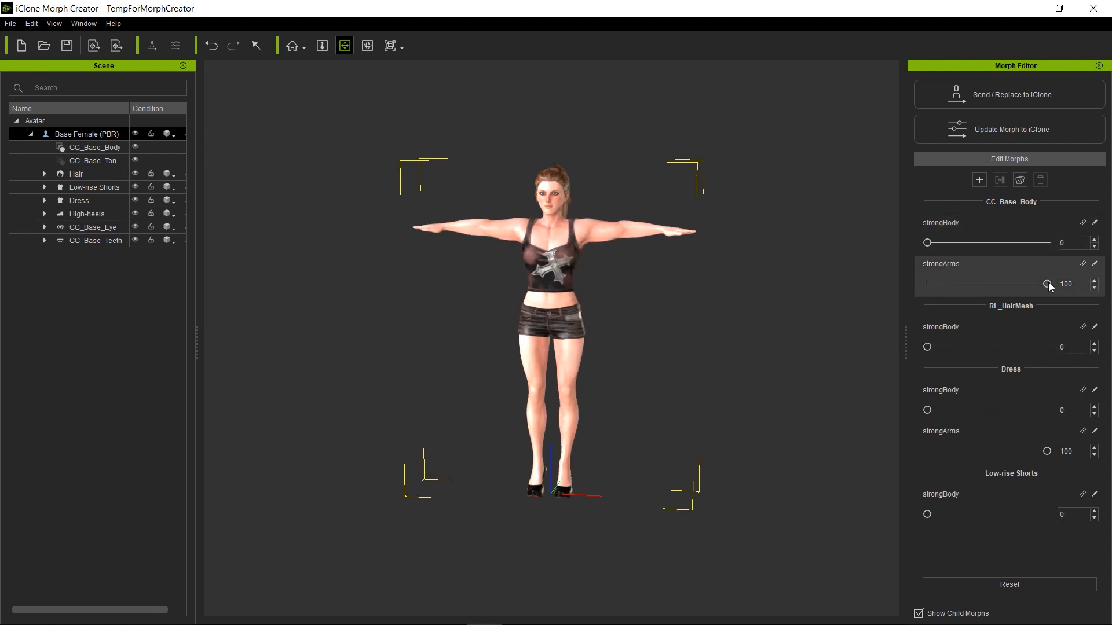
pyautogui.moveTo(1048, 283); pyautogui.dragTo(1080, 250)
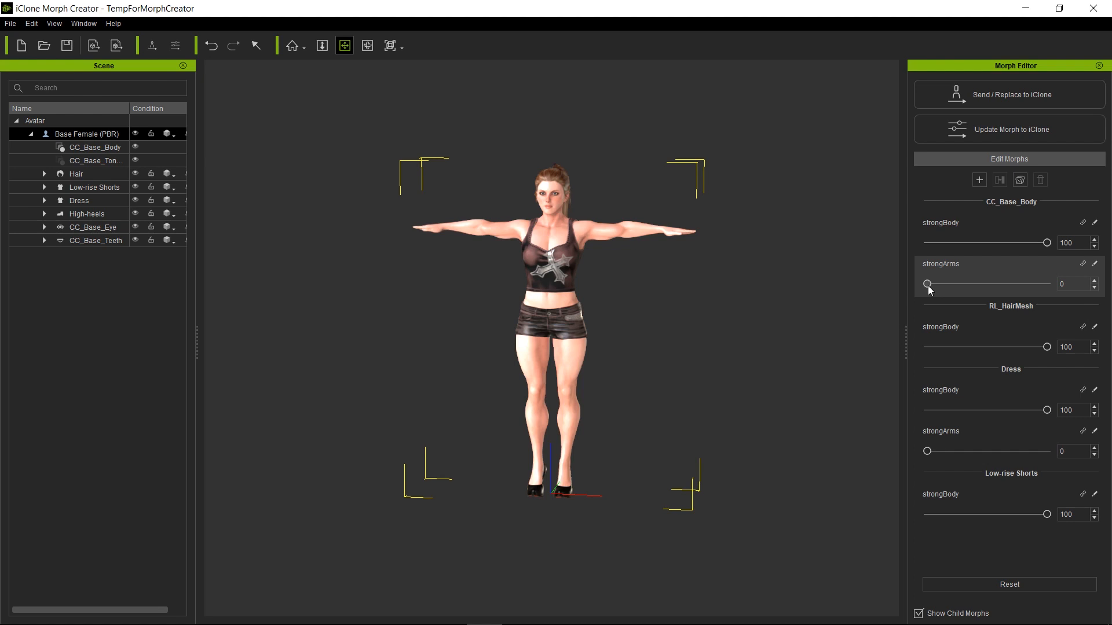
pyautogui.moveTo(929, 284); pyautogui.dragTo(1066, 285)
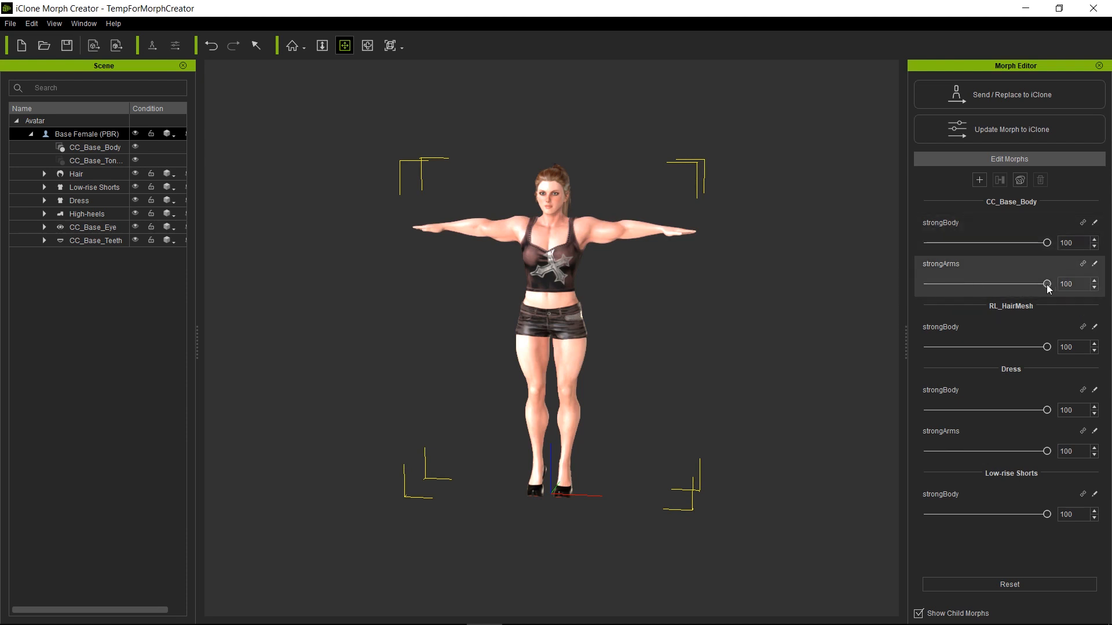
pyautogui.moveTo(1047, 283); pyautogui.dragTo(905, 291)
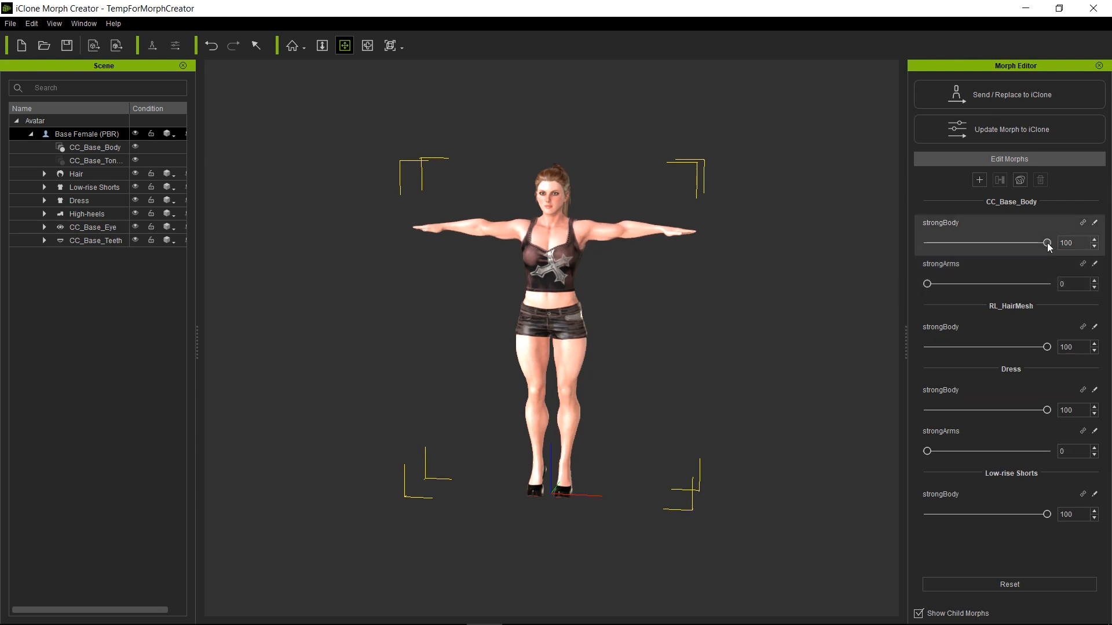
pyautogui.moveTo(1047, 243); pyautogui.dragTo(921, 244)
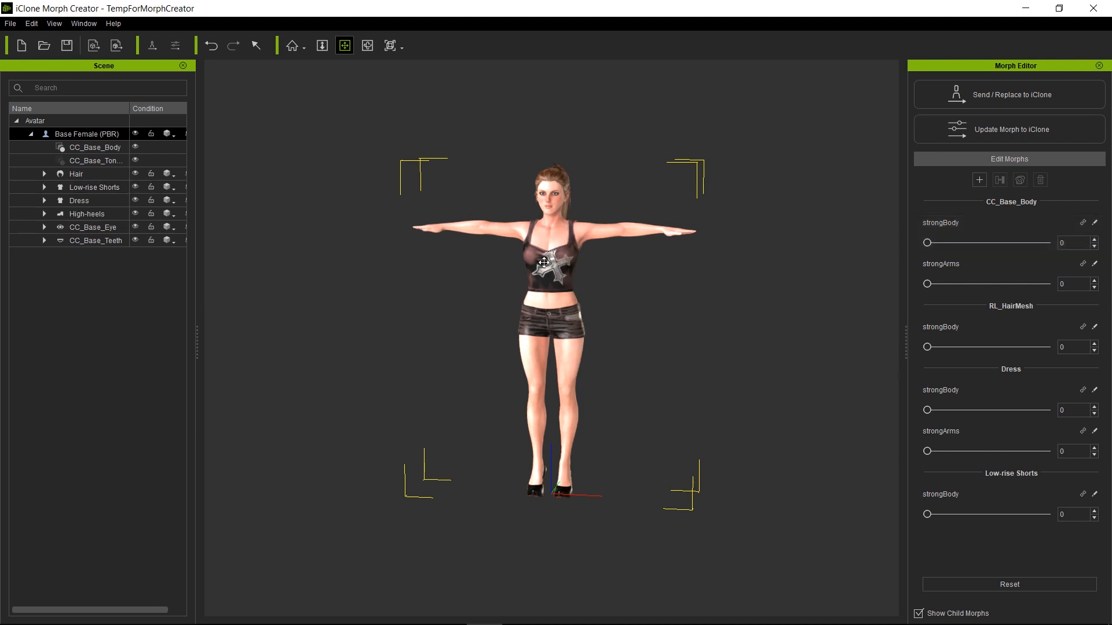
# Step: Select the Dress and try its linked strongBody and strongArms sliders, leaving both at 0
pyautogui.click(110, 198)
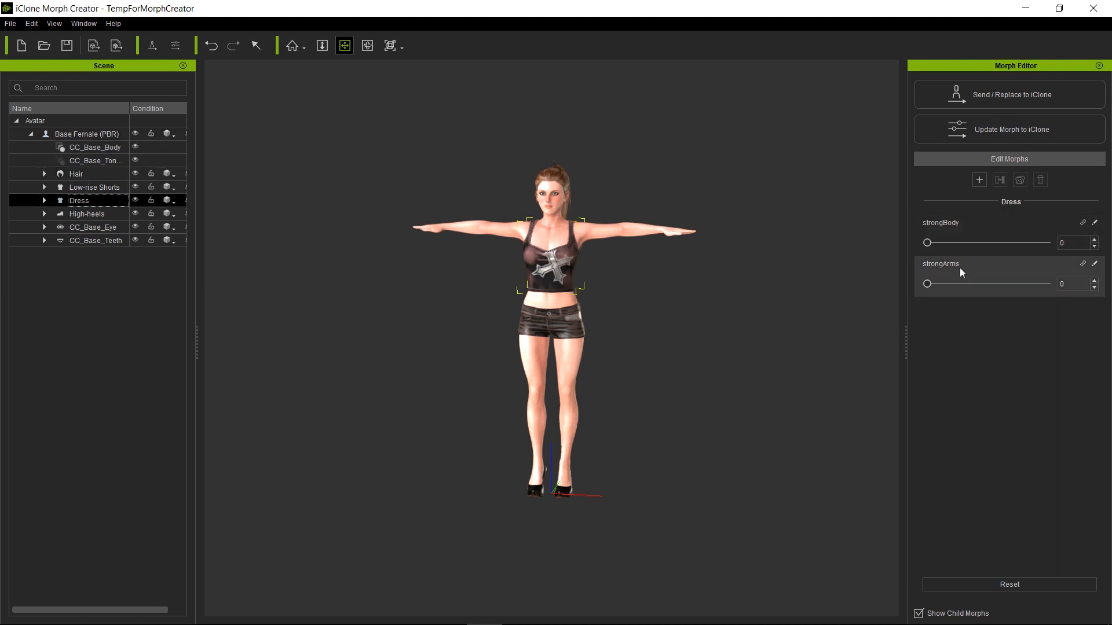
pyautogui.click(927, 248)
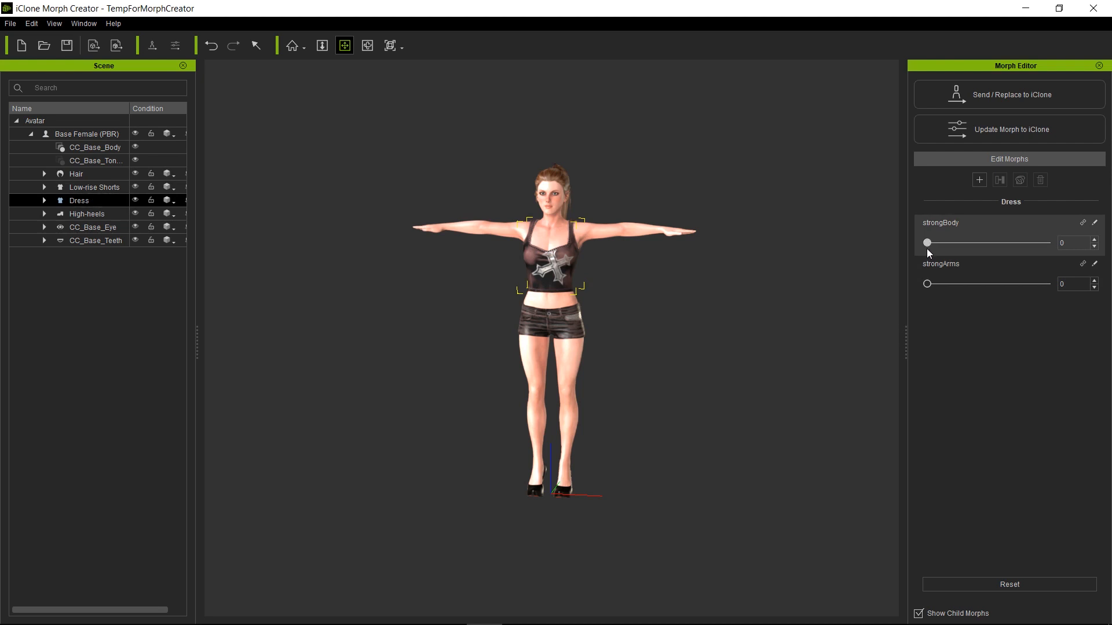
pyautogui.moveTo(926, 249)
pyautogui.mouseDown()
pyautogui.moveTo(1080, 249)
pyautogui.moveTo(912, 241)
pyautogui.mouseUp()
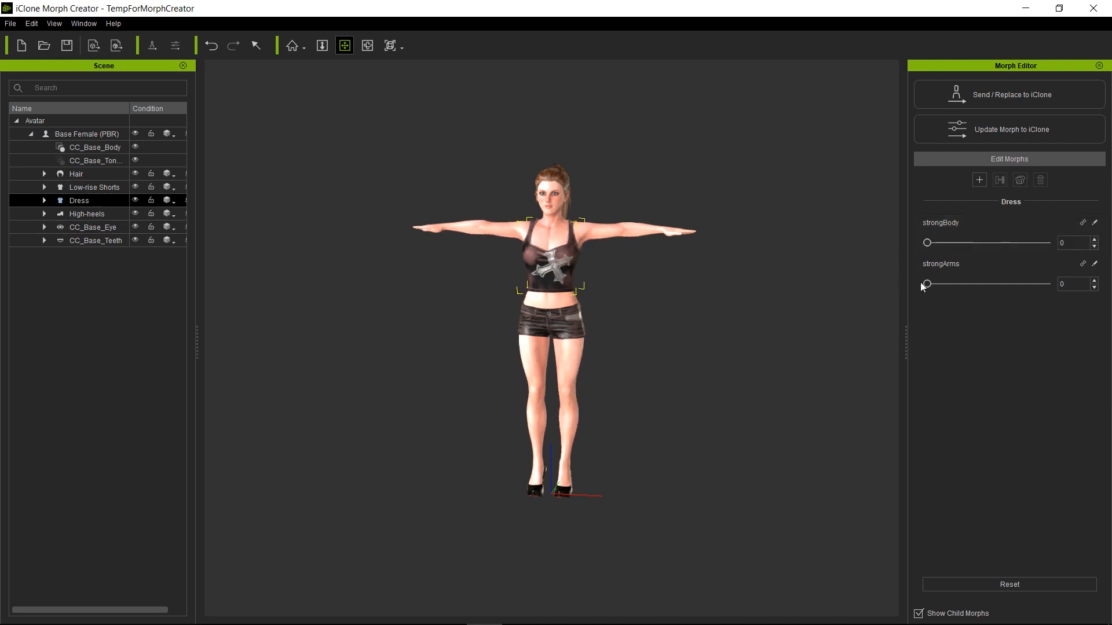
pyautogui.moveTo(927, 285); pyautogui.dragTo(876, 341)
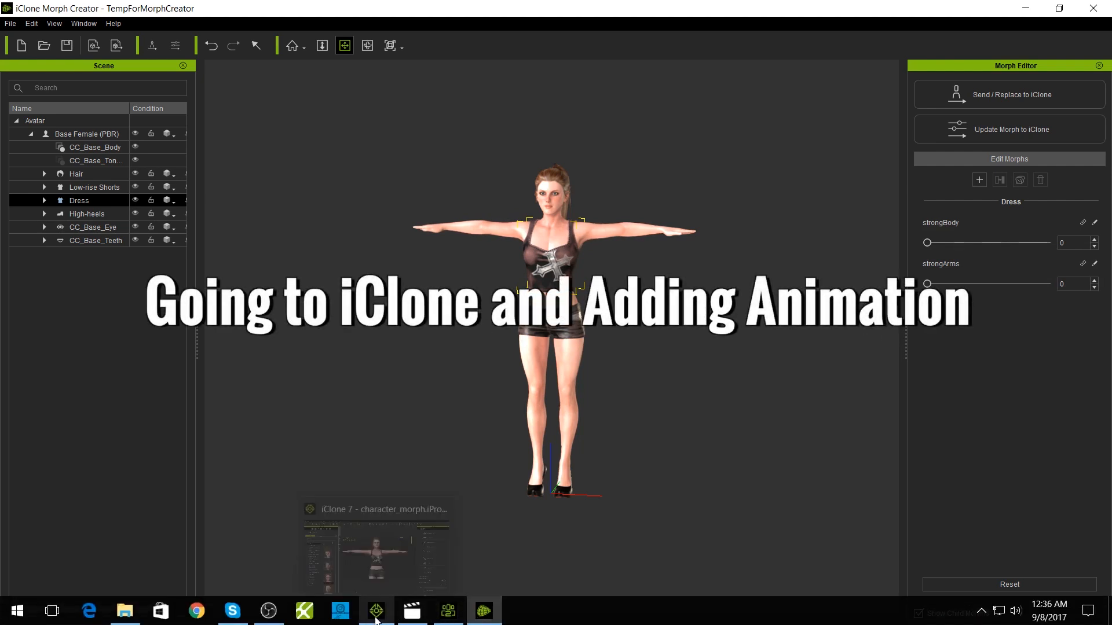
# Step: Switch to iClone 7, go to frame 1, apply the custom morph_motionOnly motion to the avatar, and stop playback
pyautogui.click(376, 618)
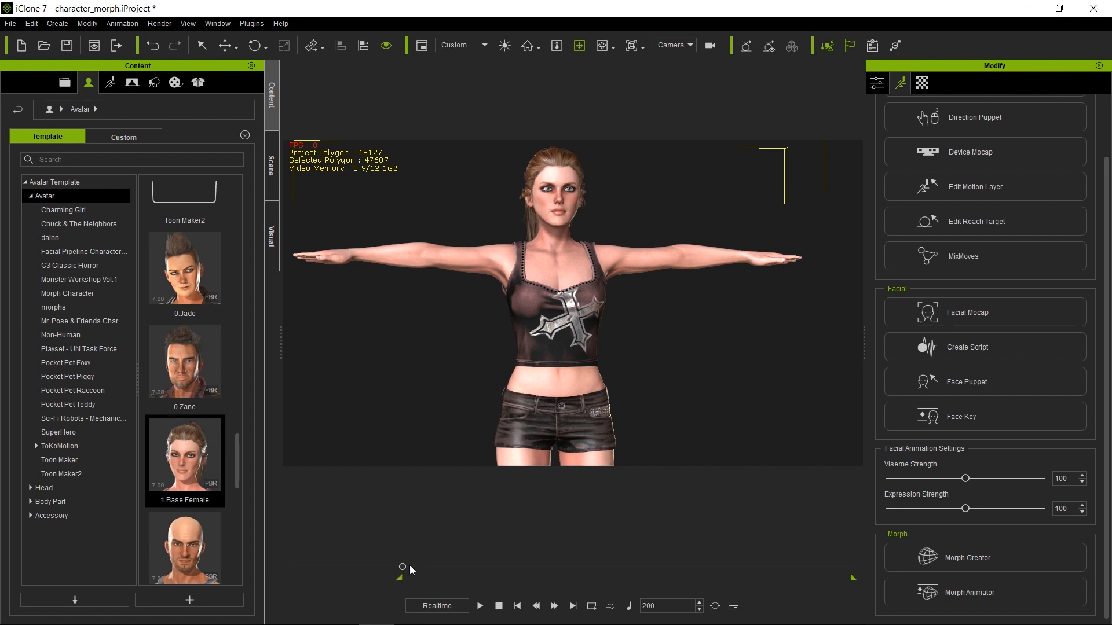
pyautogui.moveTo(403, 568); pyautogui.dragTo(304, 568)
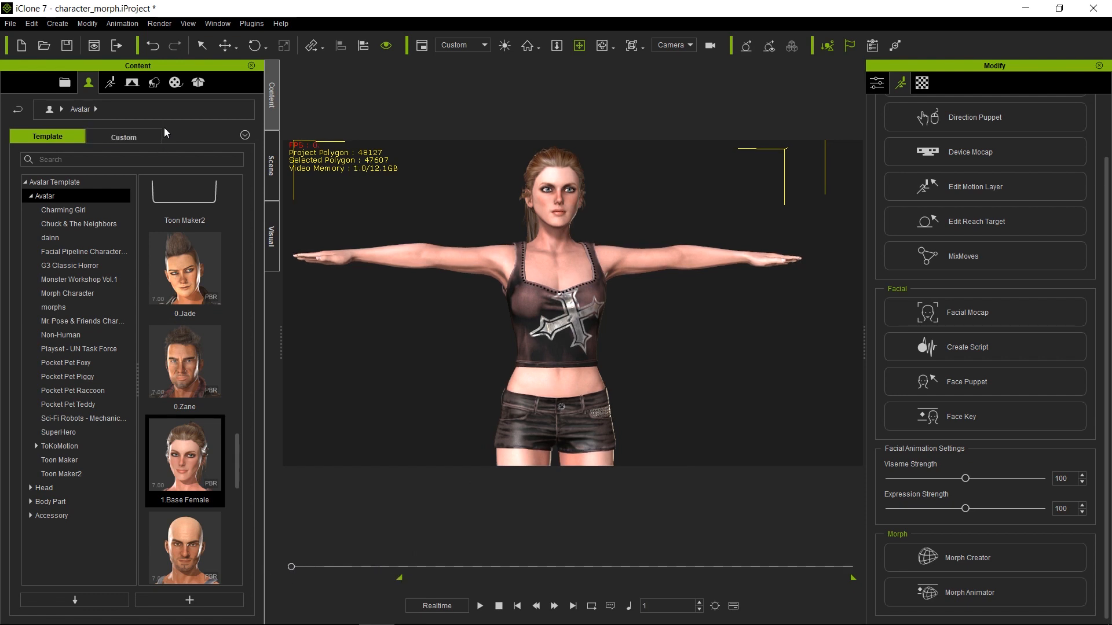
pyautogui.click(115, 86)
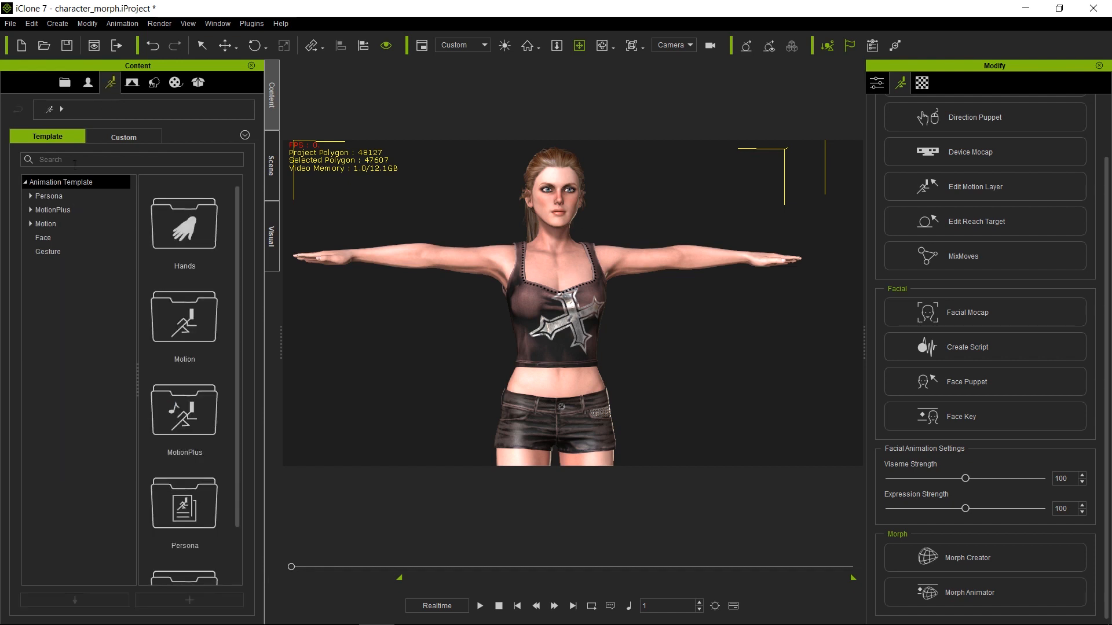
pyautogui.click(66, 224)
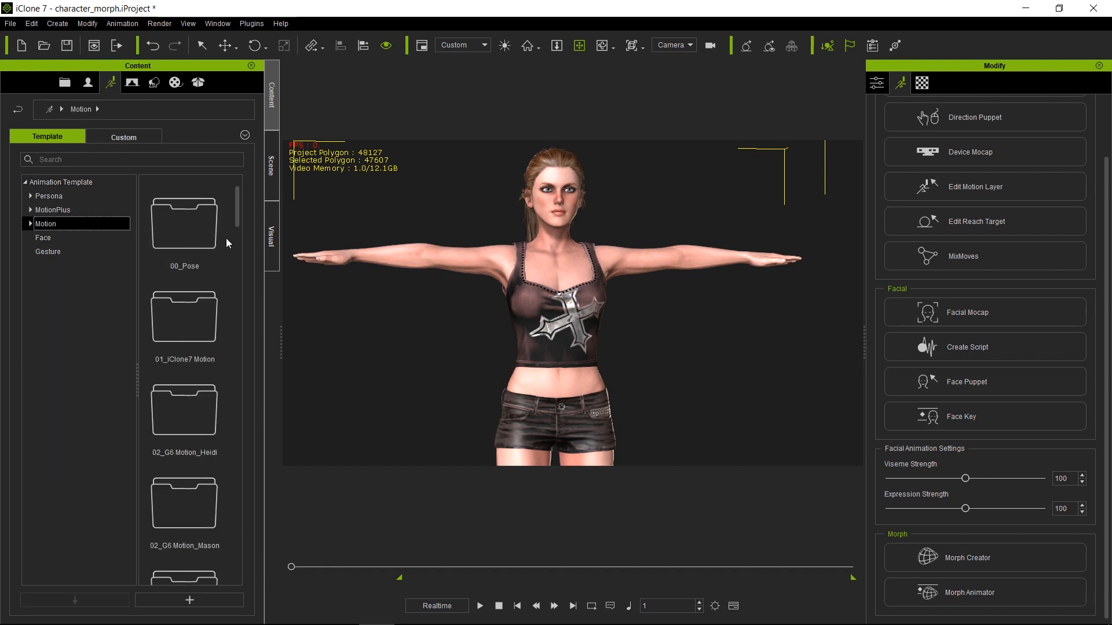
pyautogui.click(124, 137)
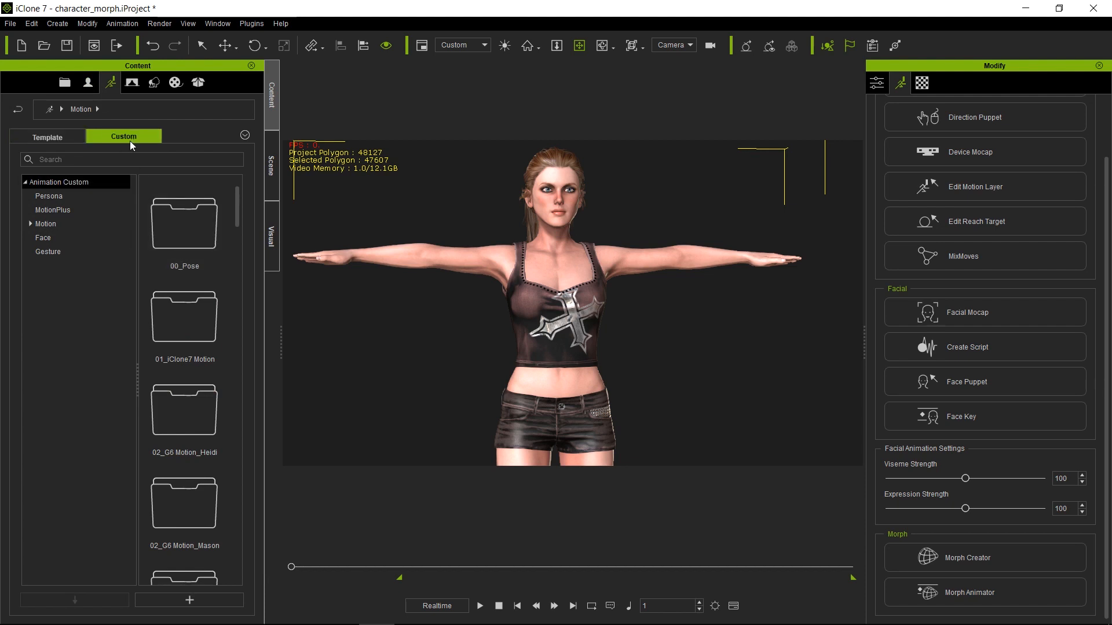
pyautogui.click(61, 224)
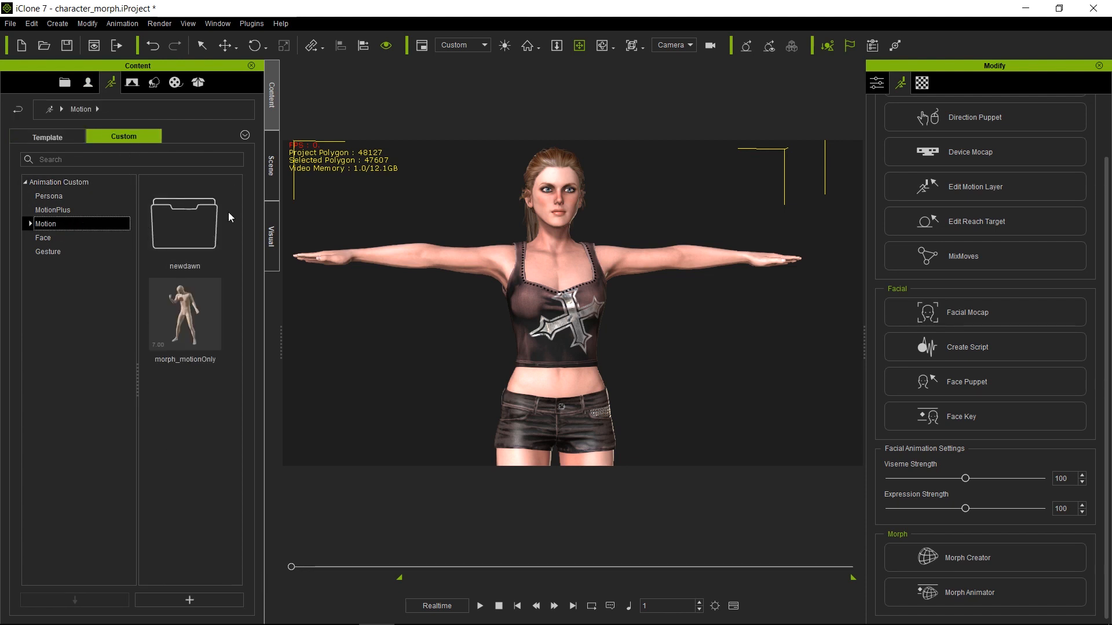
pyautogui.doubleClick(186, 310)
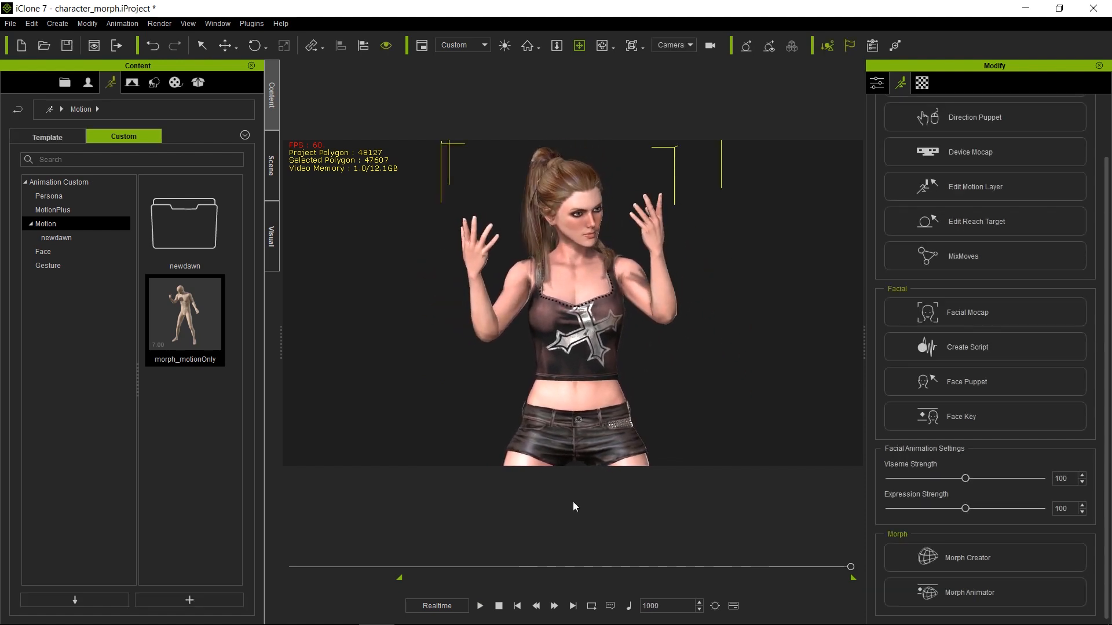
pyautogui.click(498, 606)
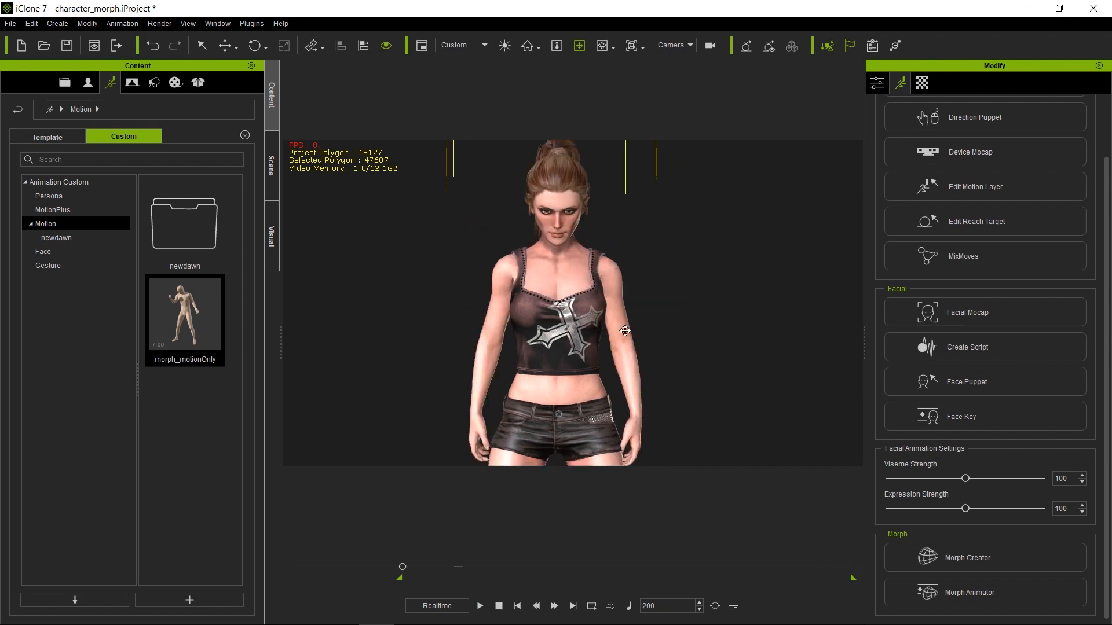
# Step: Switch to Morph Creator and try to update the morphs to iClone with only the Dress selected, declining to proceed
pyautogui.click(485, 618)
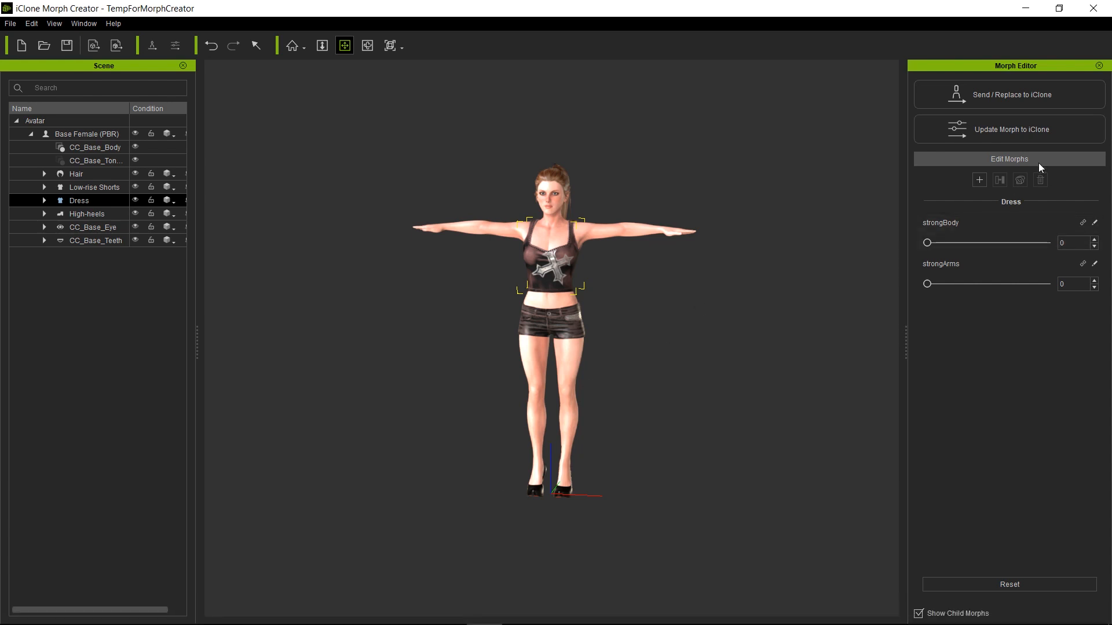
pyautogui.click(1022, 133)
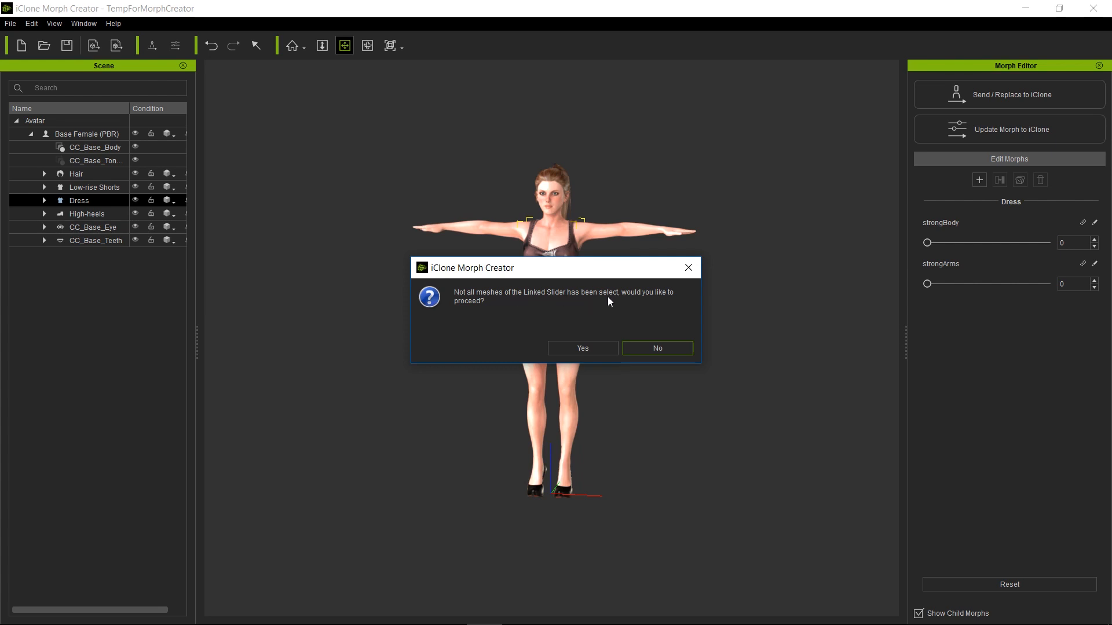
pyautogui.moveTo(614, 276); pyautogui.dragTo(396, 310)
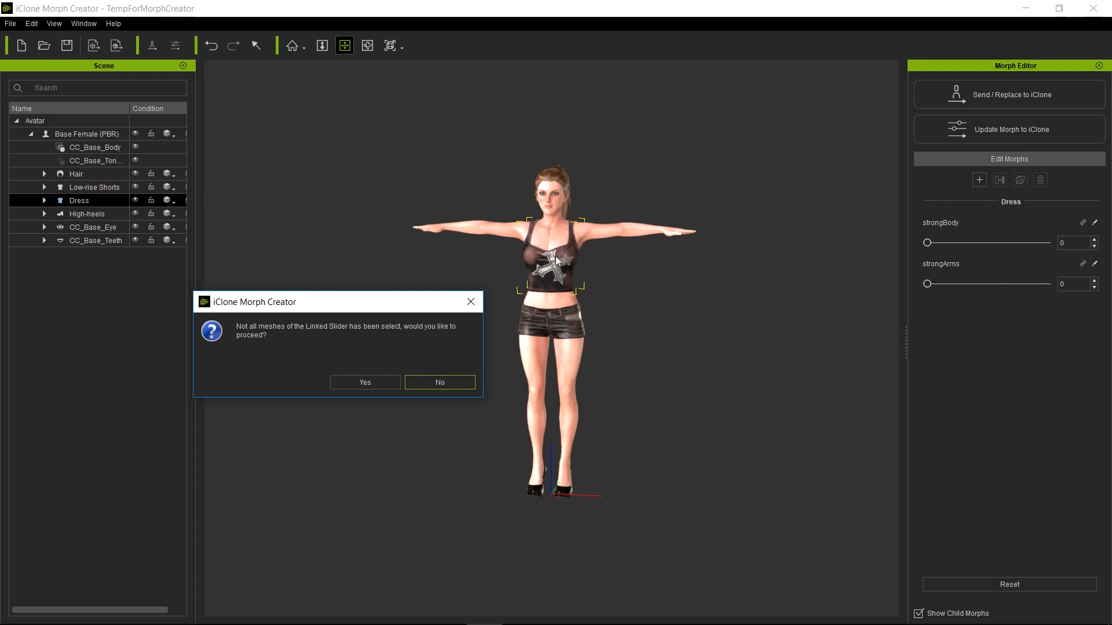
pyautogui.click(440, 383)
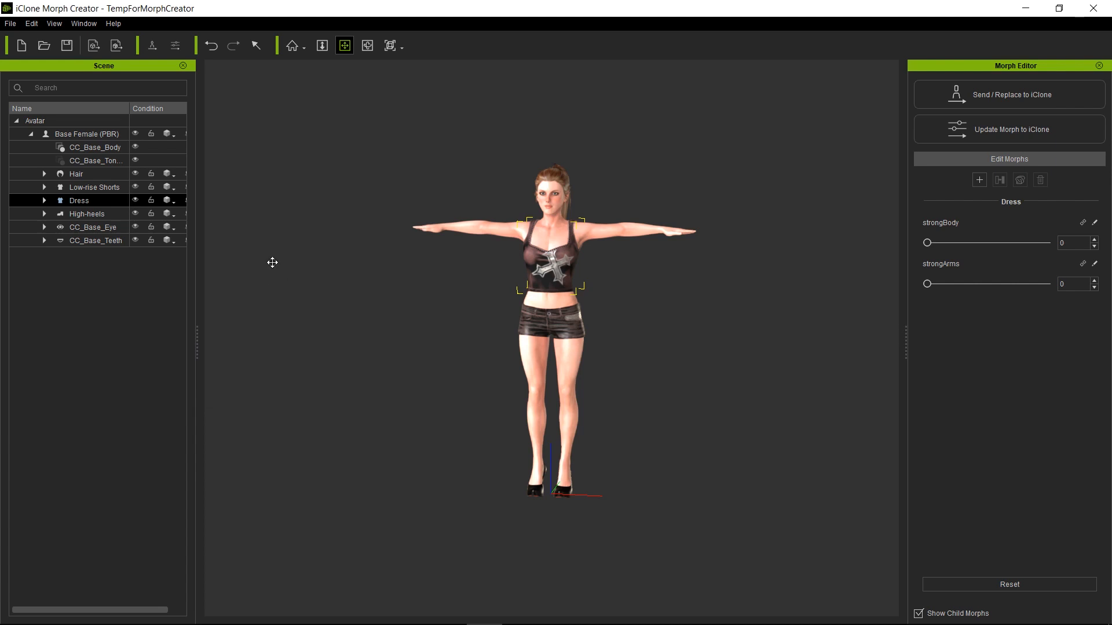
# Step: Select the whole Base Female (PBR) avatar and update its morphs to iClone
pyautogui.click(116, 147)
pyautogui.click(107, 133)
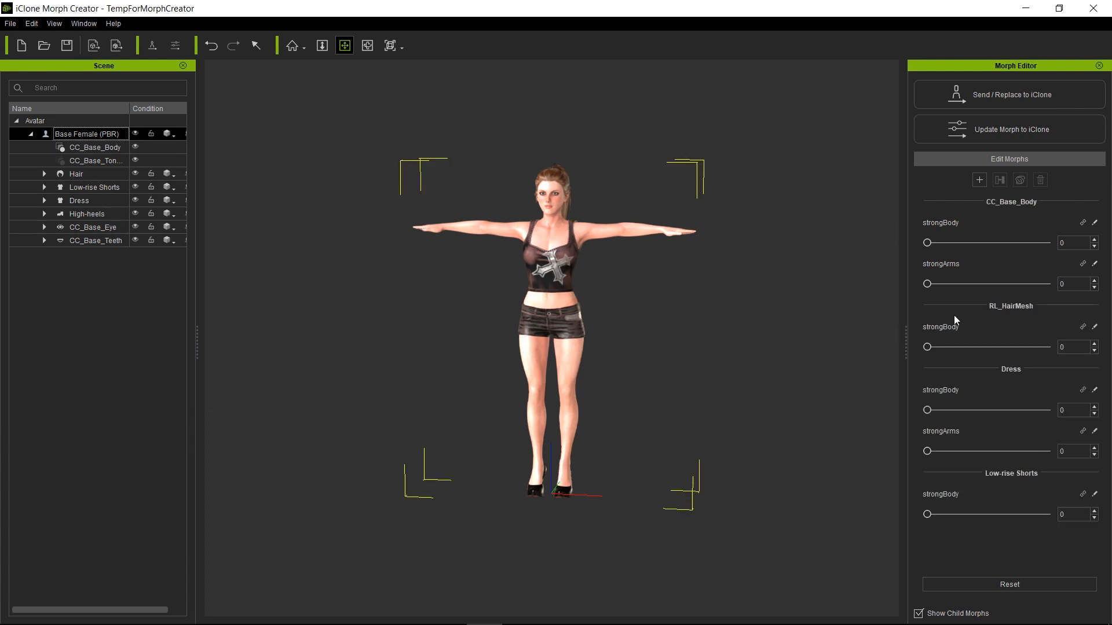
pyautogui.click(1009, 132)
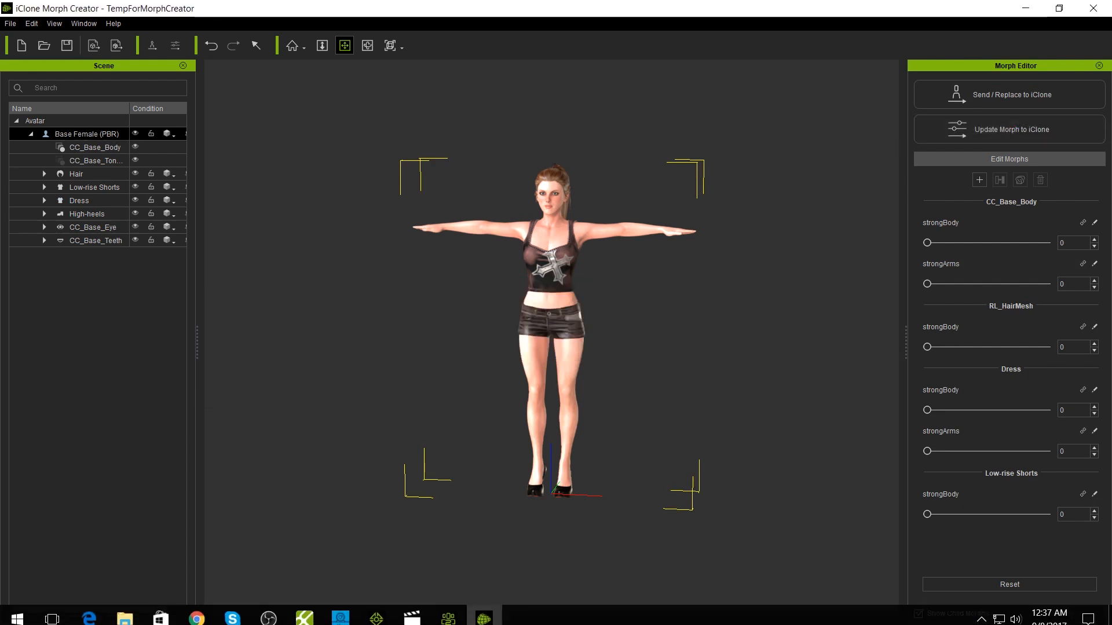
# Step: Switch to iClone 7, turn off Show Child Morphs in Morph Animator, and close it
pyautogui.click(376, 619)
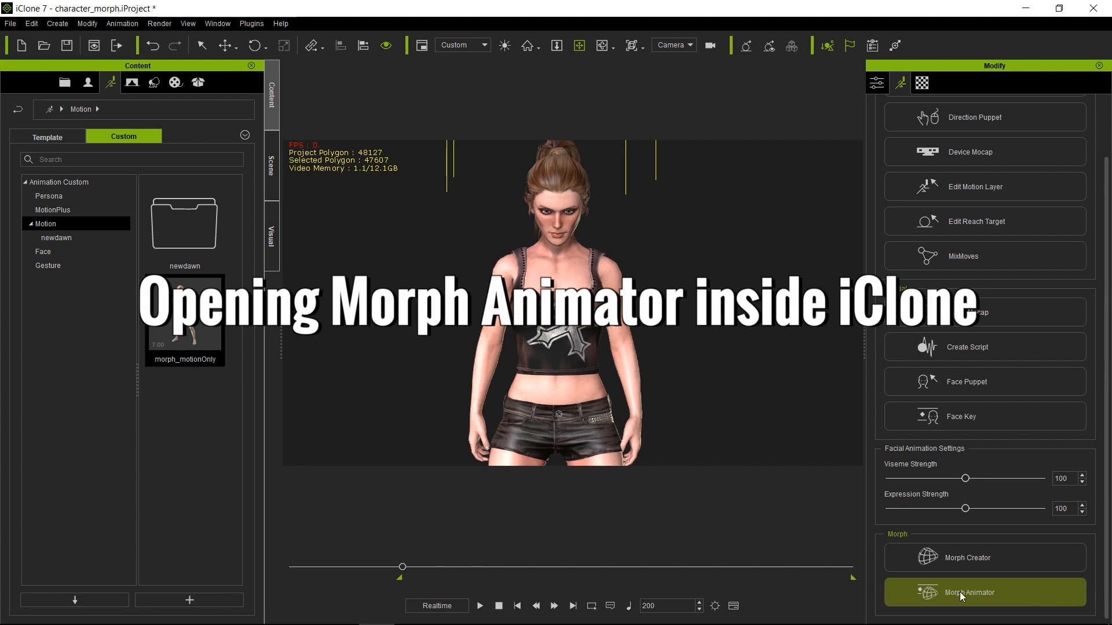
pyautogui.click(1000, 596)
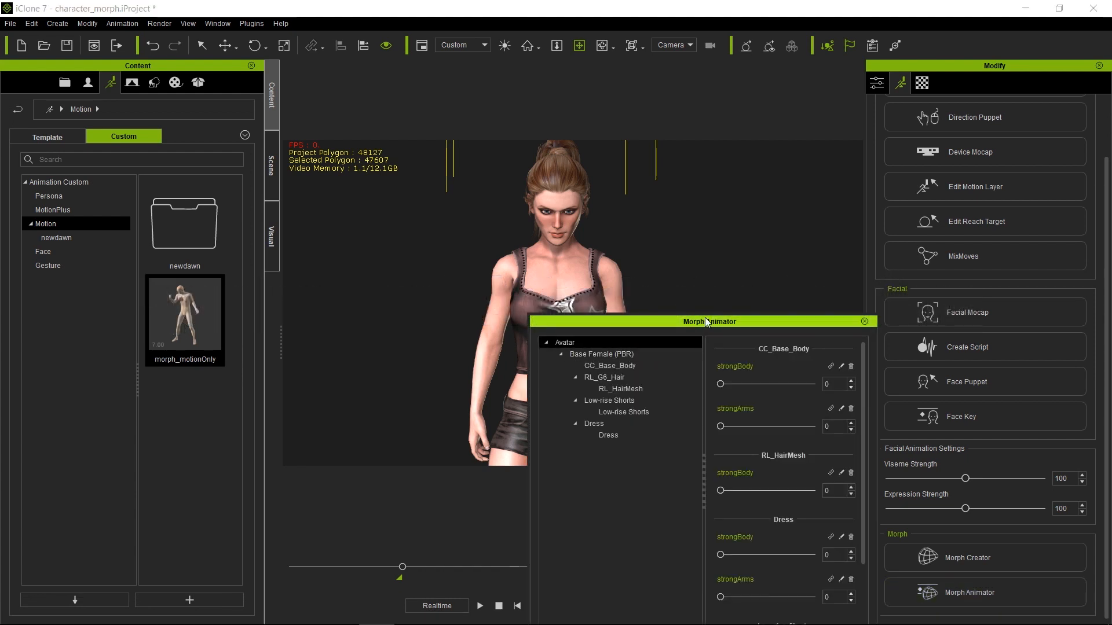
pyautogui.moveTo(704, 320); pyautogui.dragTo(880, 106)
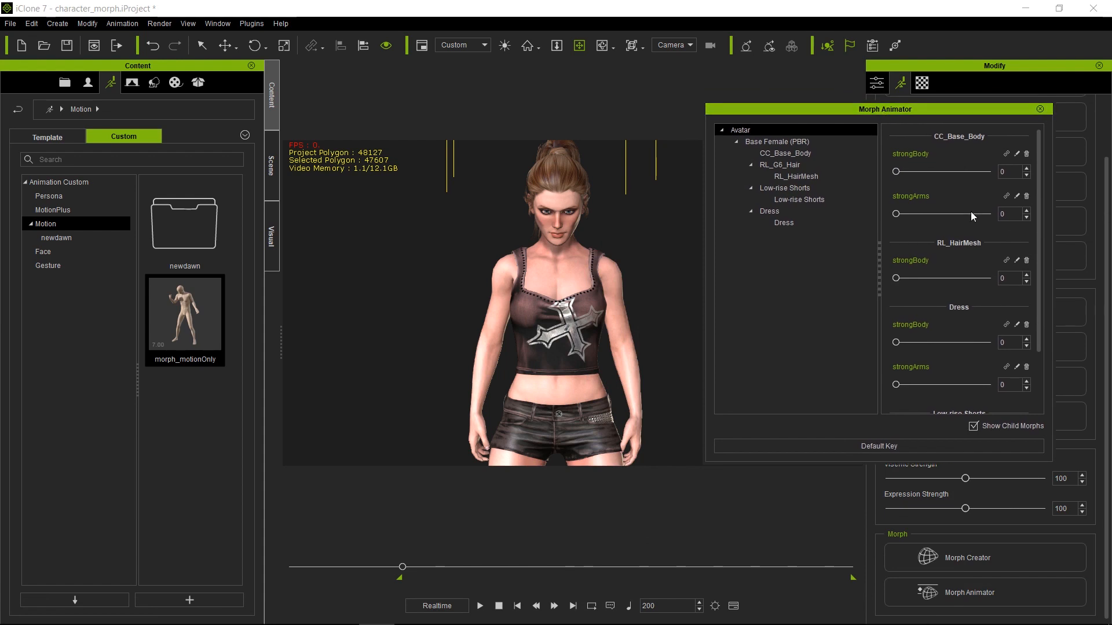
pyautogui.click(973, 427)
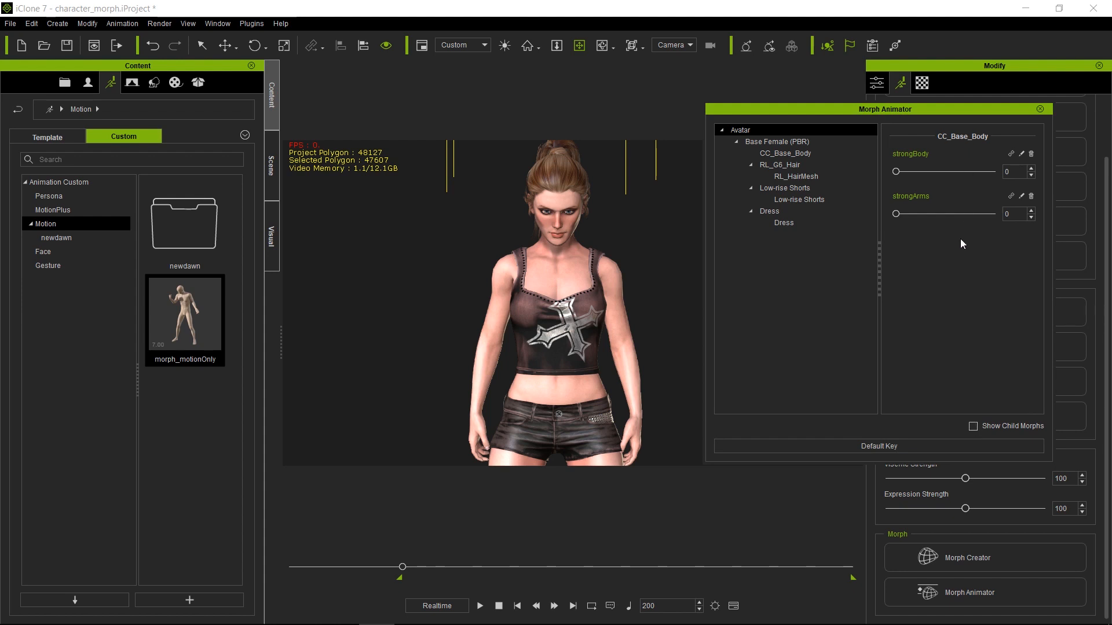
pyautogui.click(1039, 109)
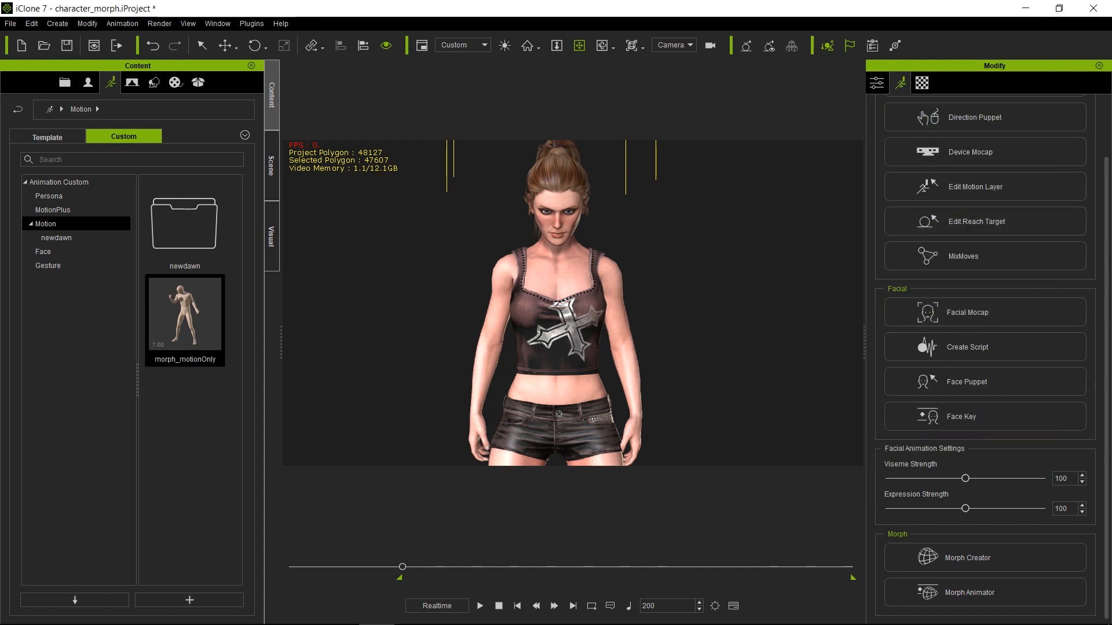
# Step: Open the Timeline, expand the Project track, and display the tracks of the selected avatar
pyautogui.hotkey('alt', 'Tab')
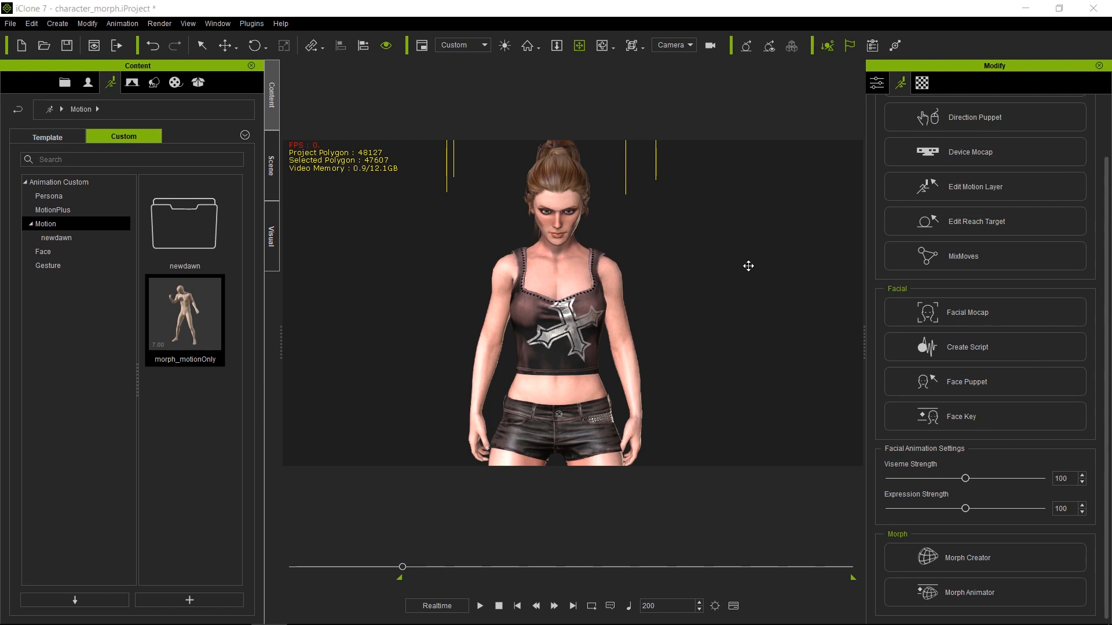
pyautogui.click(733, 606)
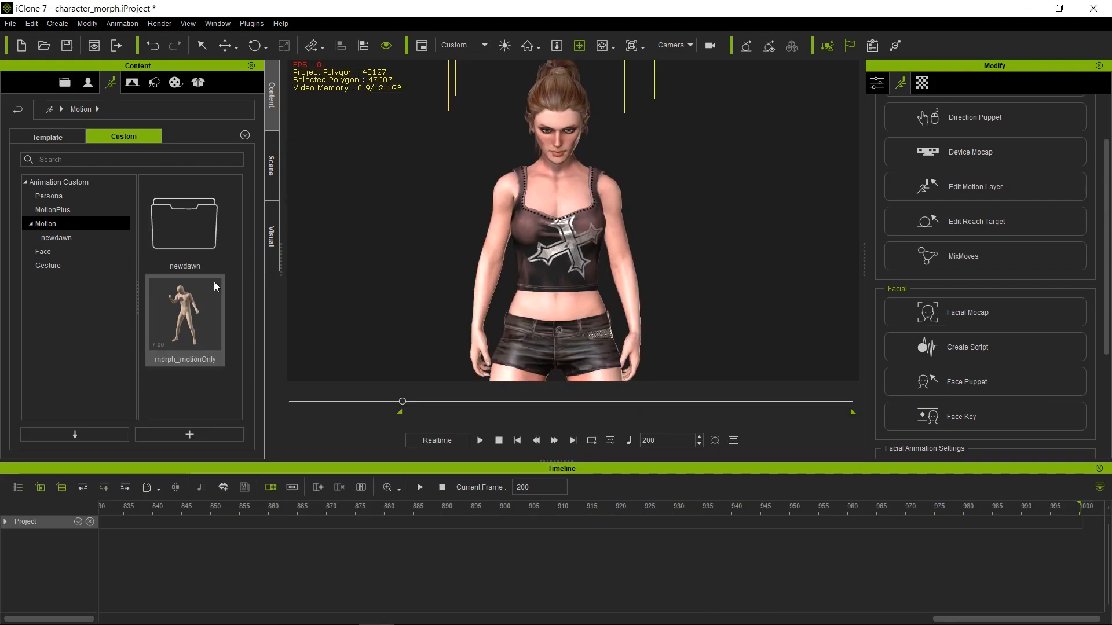
pyautogui.click(6, 522)
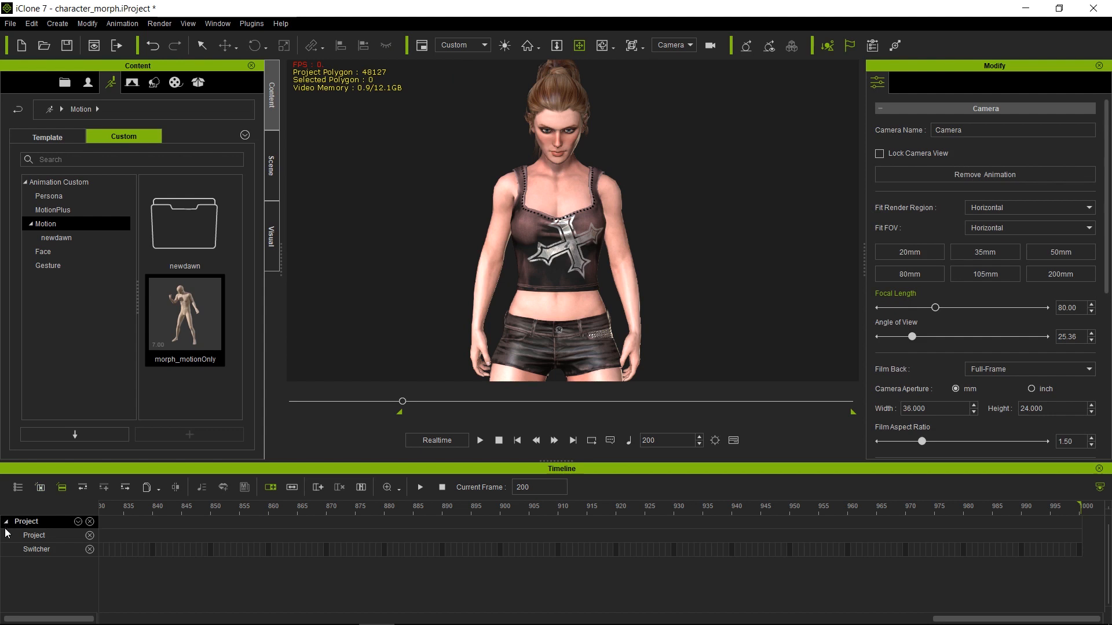
pyautogui.click(40, 487)
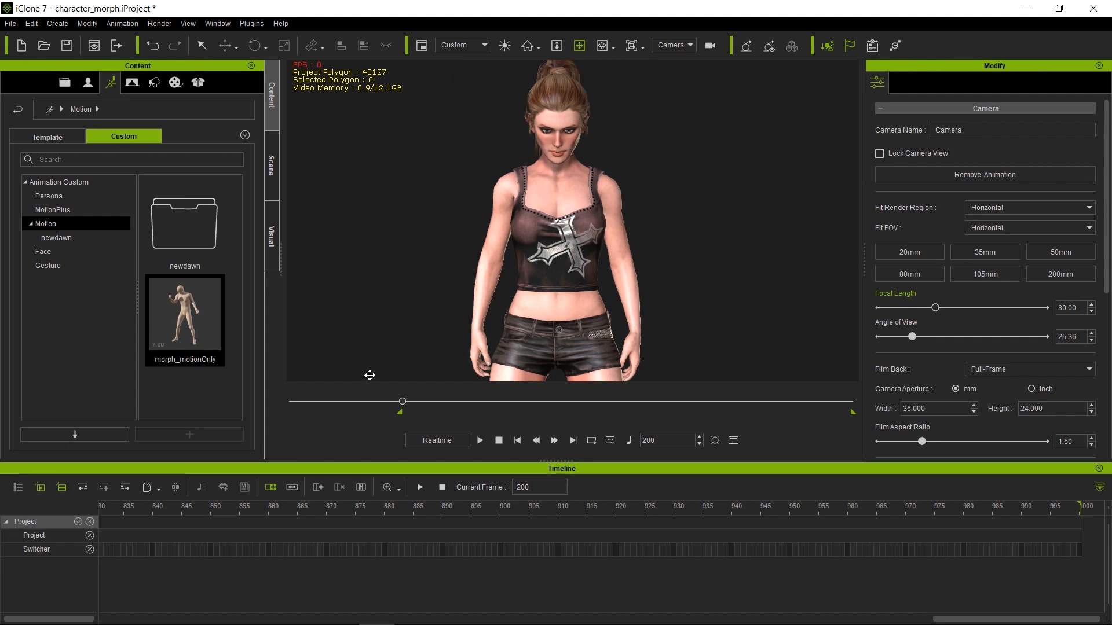
pyautogui.click(556, 185)
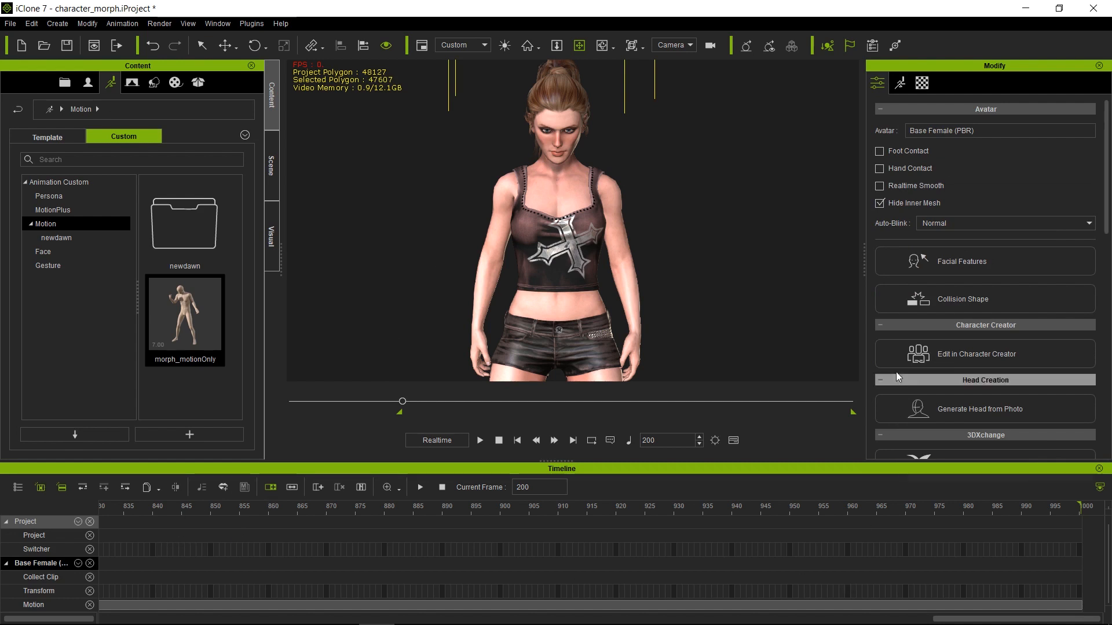
# Step: Reopen Morph Animator for the avatar and place its window clear of the Timeline
pyautogui.scroll(-5, 1059, 370)
pyautogui.scroll(-6, 1060, 369)
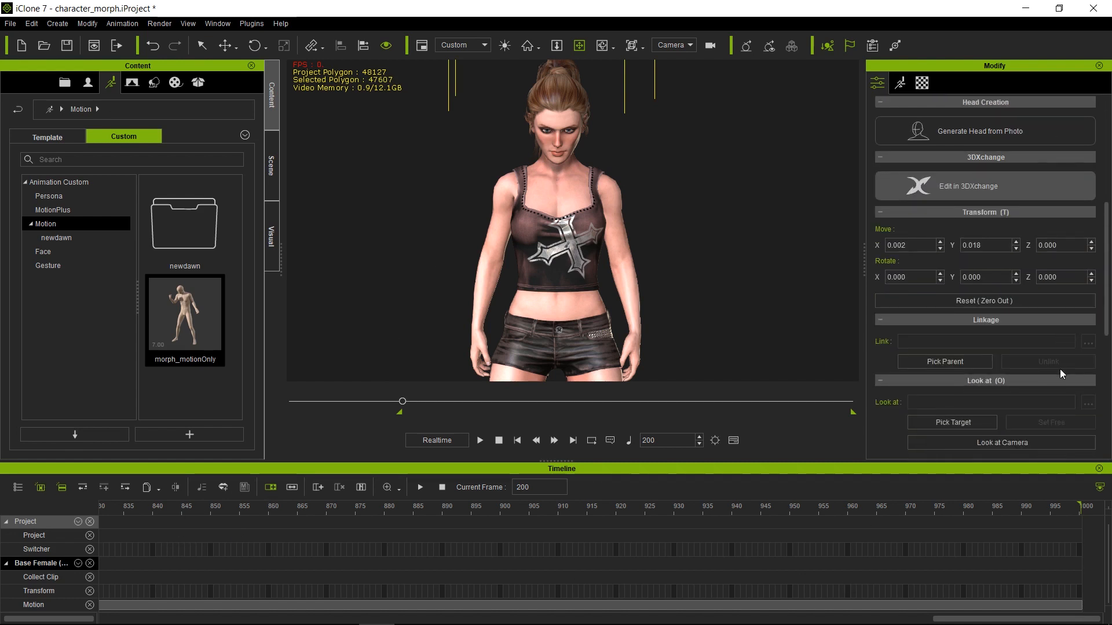
pyautogui.click(899, 84)
pyautogui.scroll(-5, 984, 203)
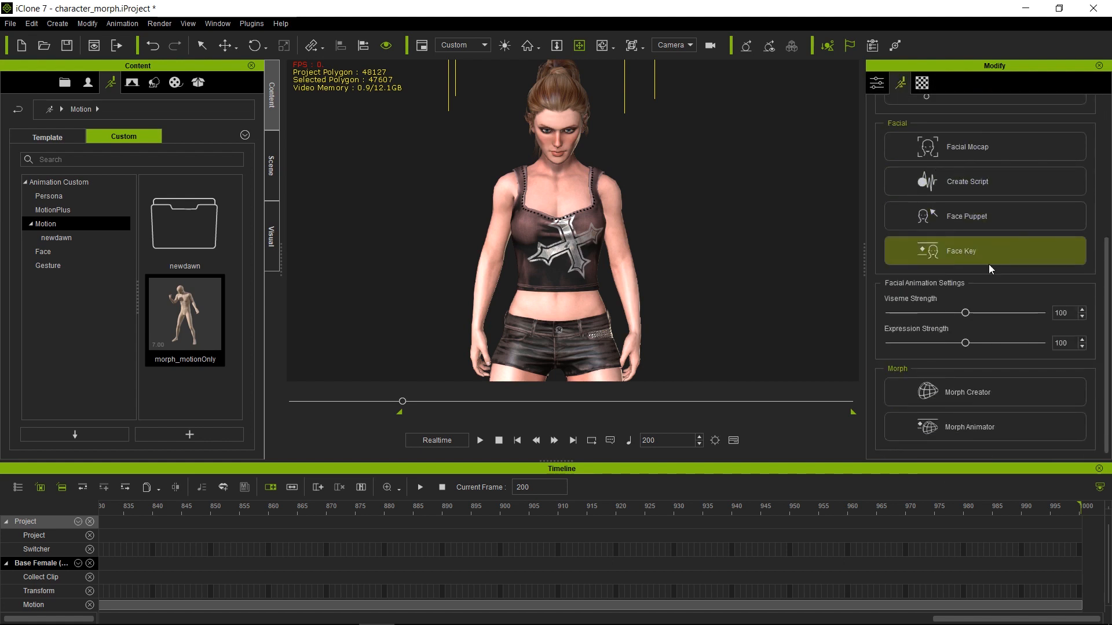
pyautogui.click(974, 426)
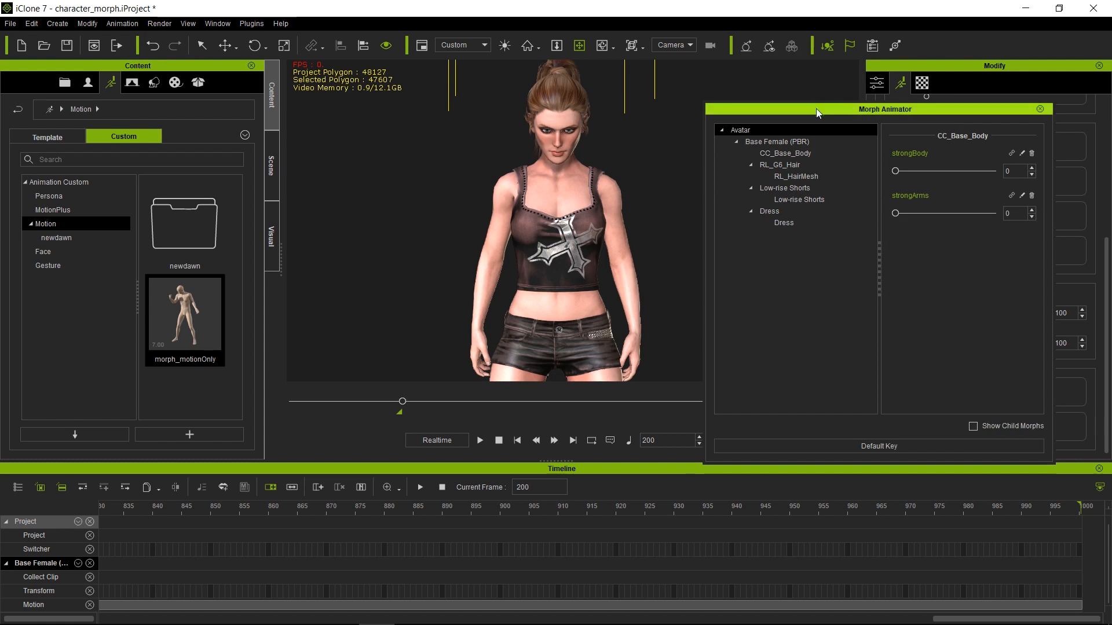
pyautogui.moveTo(839, 111); pyautogui.dragTo(888, 71)
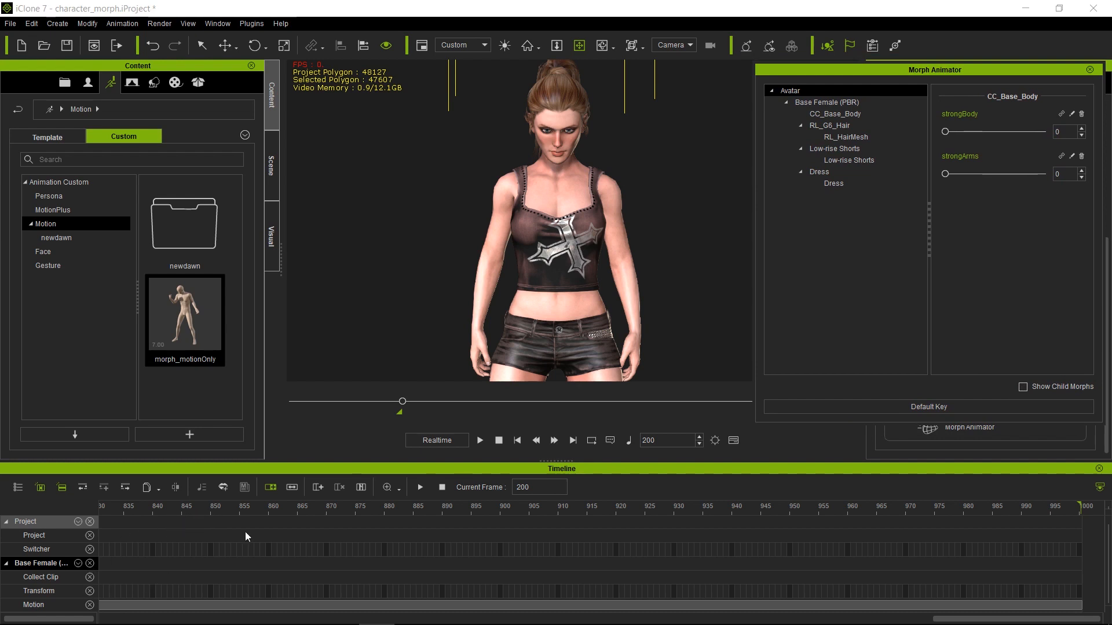
# Step: Add the Morph track to Base Female in the Timeline, go to frame 869, and expand the CC_Base_Body morph tracks
pyautogui.click(78, 563)
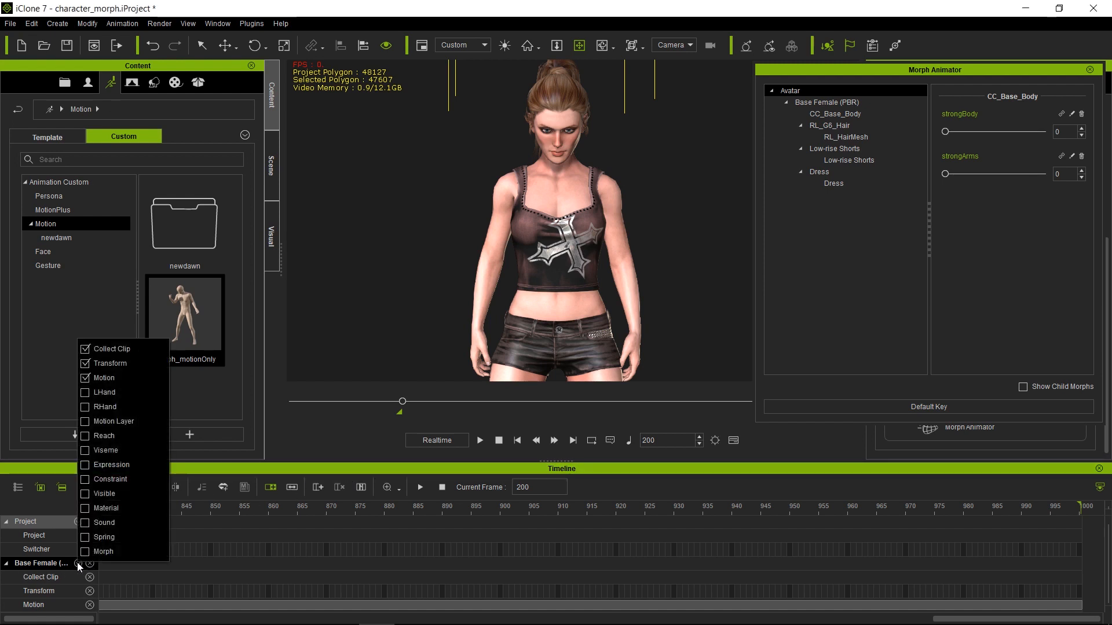
pyautogui.click(86, 552)
pyautogui.click(320, 507)
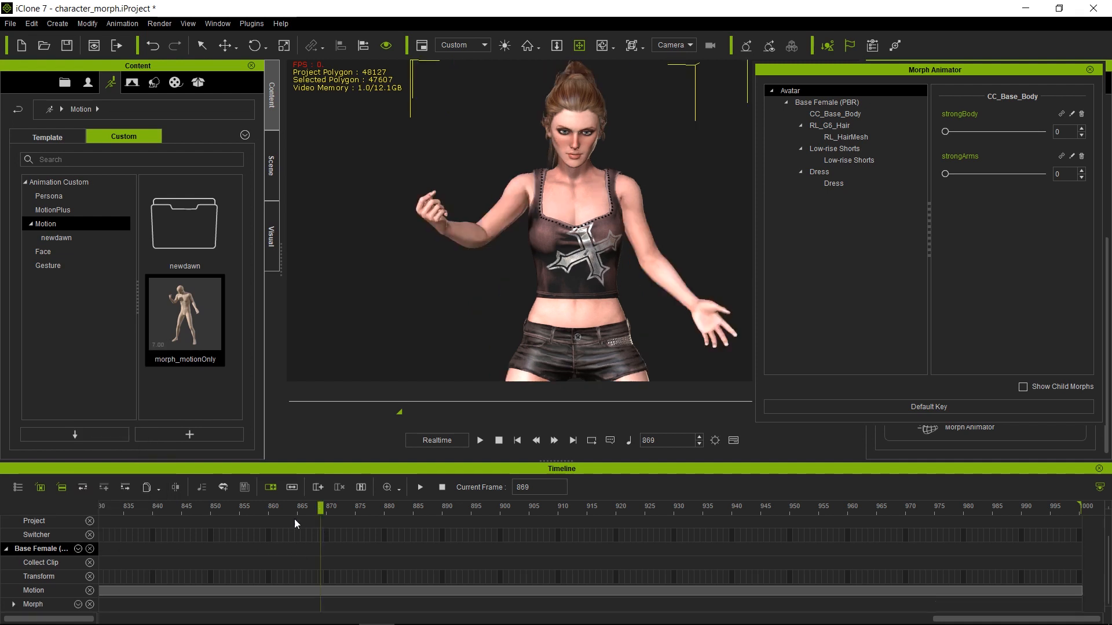
pyautogui.click(14, 604)
pyautogui.scroll(-2, 72, 569)
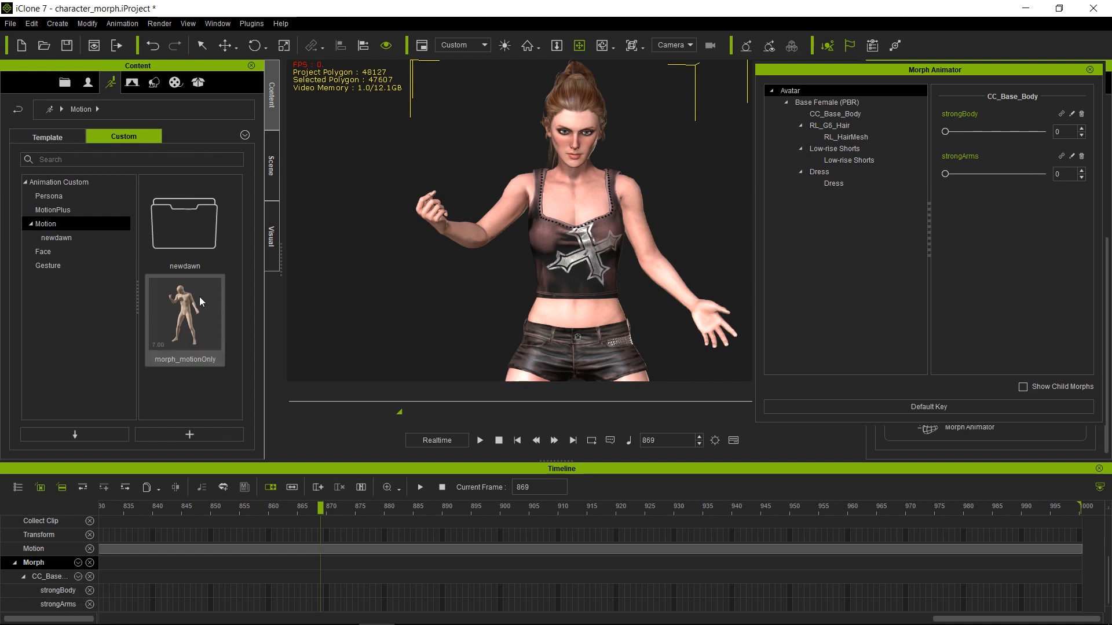
# Step: Expand Base Female in the scene list, widen the Name column, and select the Dress
pyautogui.click(270, 162)
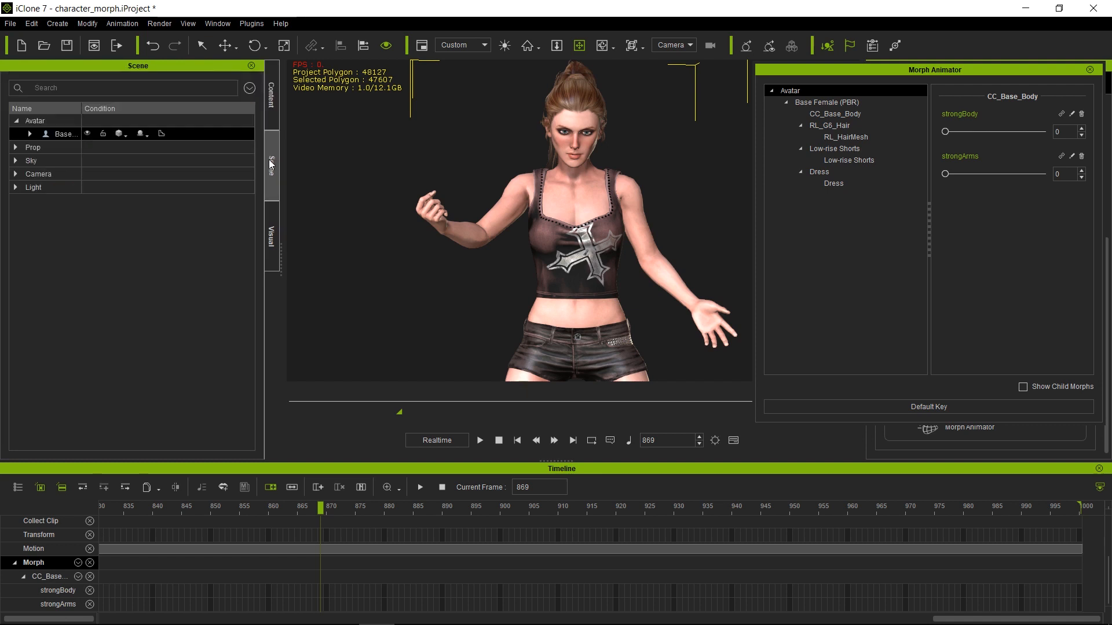
pyautogui.click(31, 134)
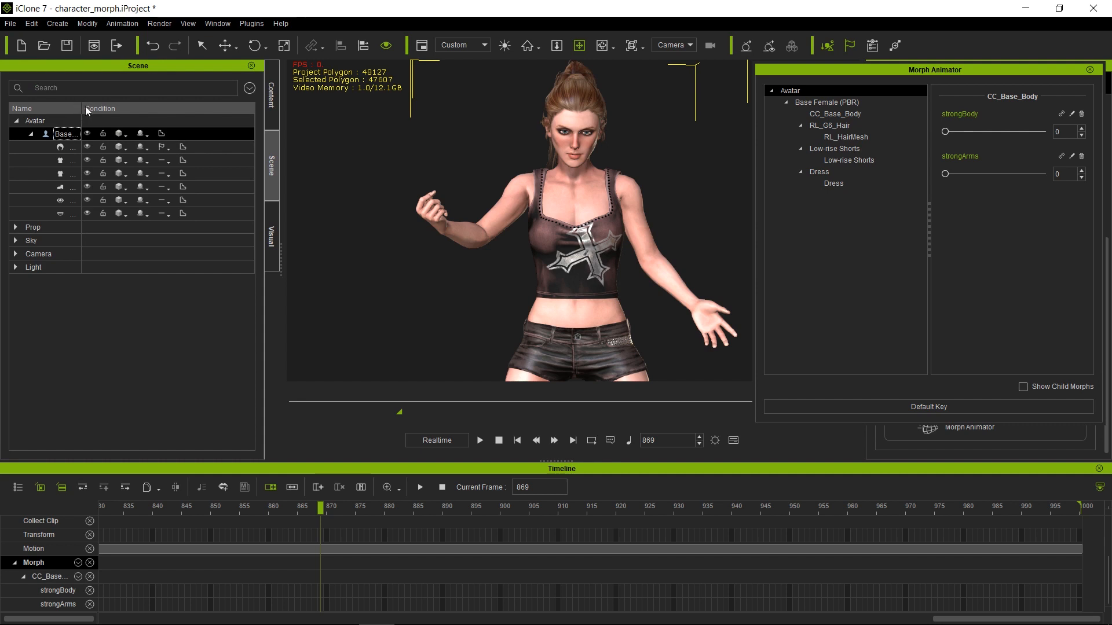
pyautogui.moveTo(81, 108); pyautogui.dragTo(149, 107)
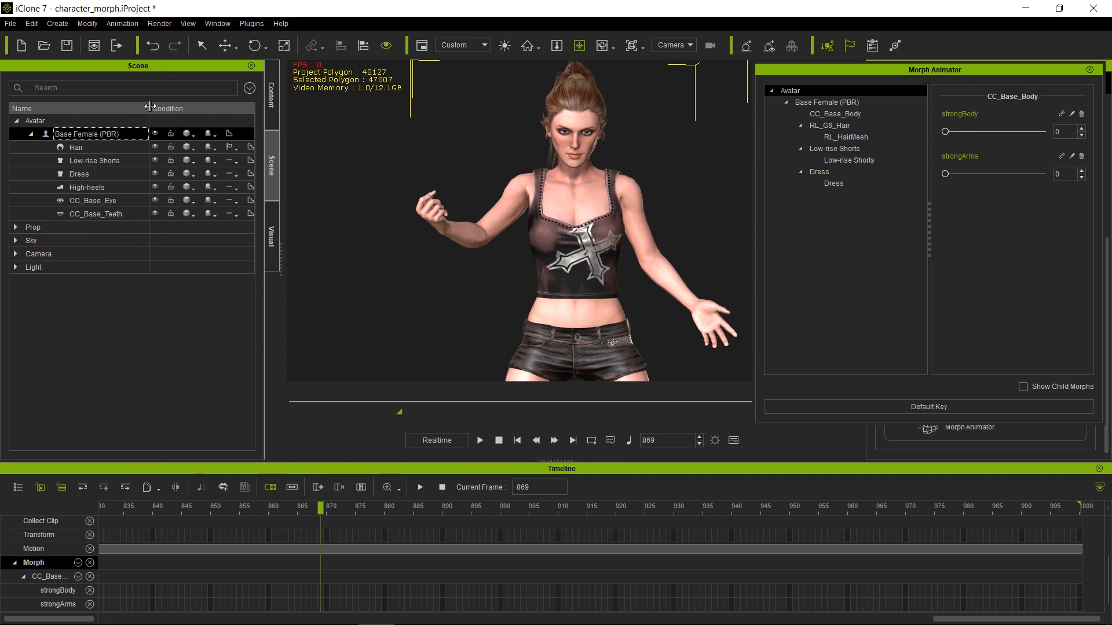
pyautogui.click(109, 174)
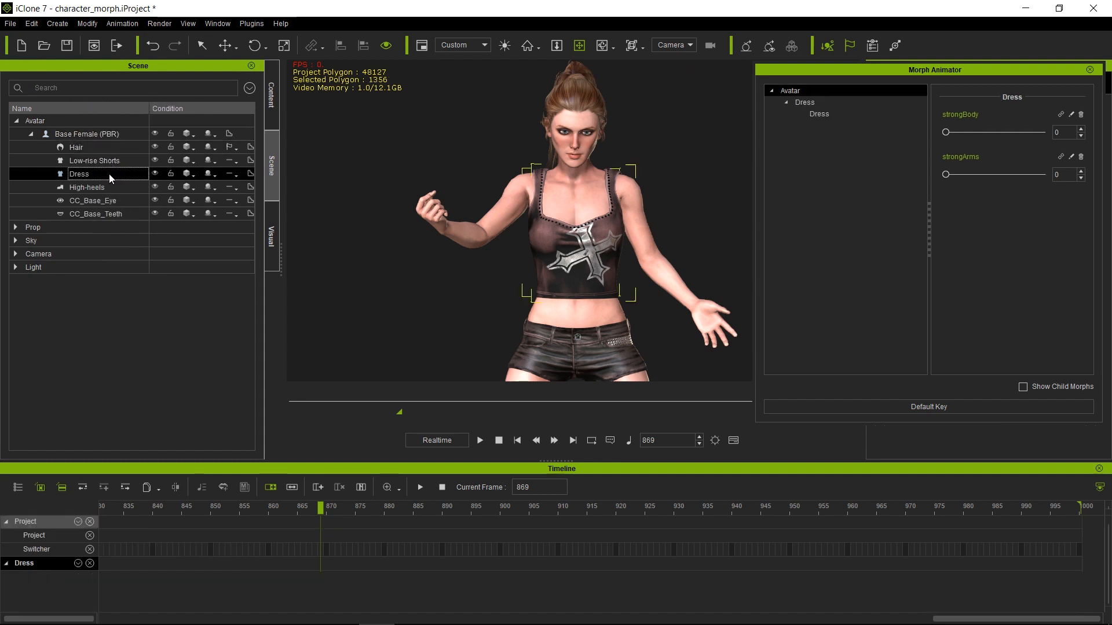
# Step: Add the Morph track to the Dress in the Timeline and expand it to show its individual morph tracks
pyautogui.click(77, 562)
pyautogui.click(83, 614)
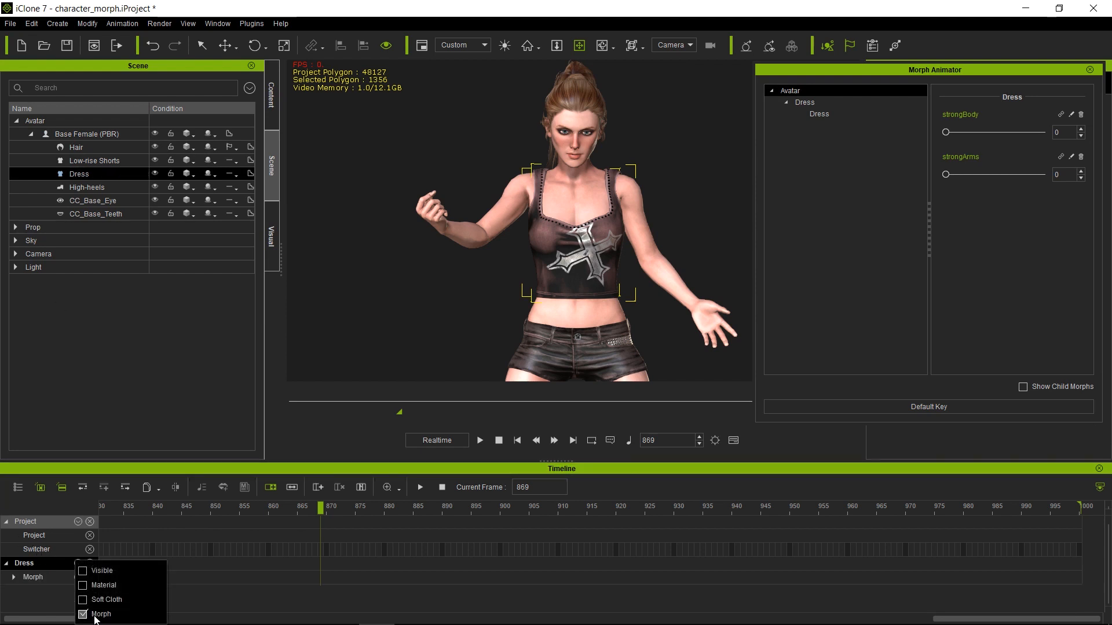
pyautogui.click(14, 577)
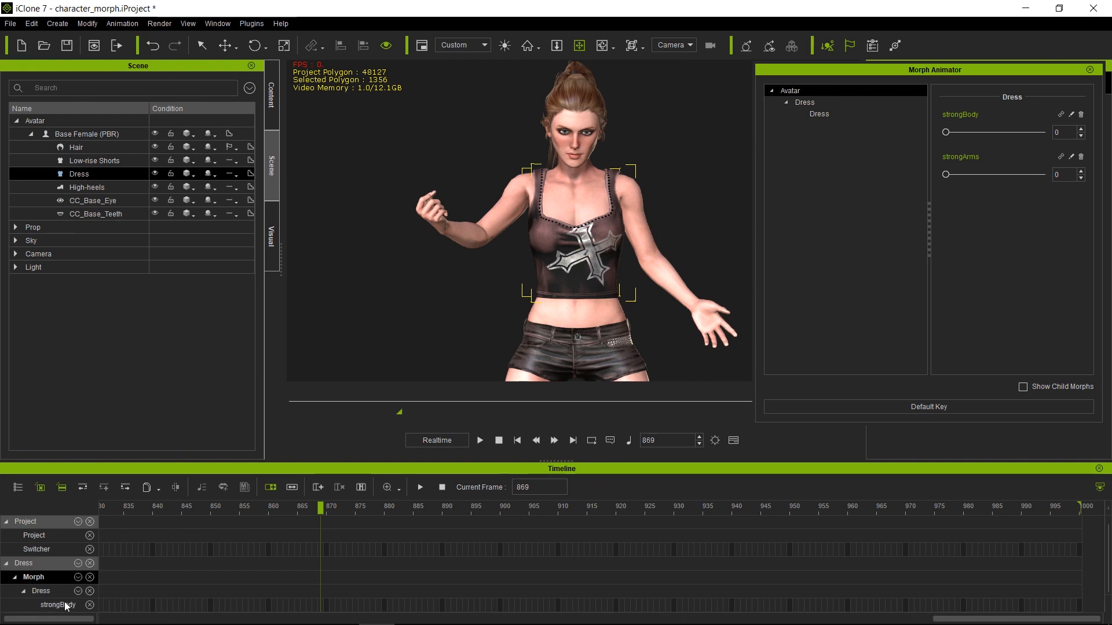
# Step: Select Base Female and set default morph keys for CC_Base_Body at frames 200 and 385
pyautogui.click(133, 135)
pyautogui.scroll(-4, 49, 584)
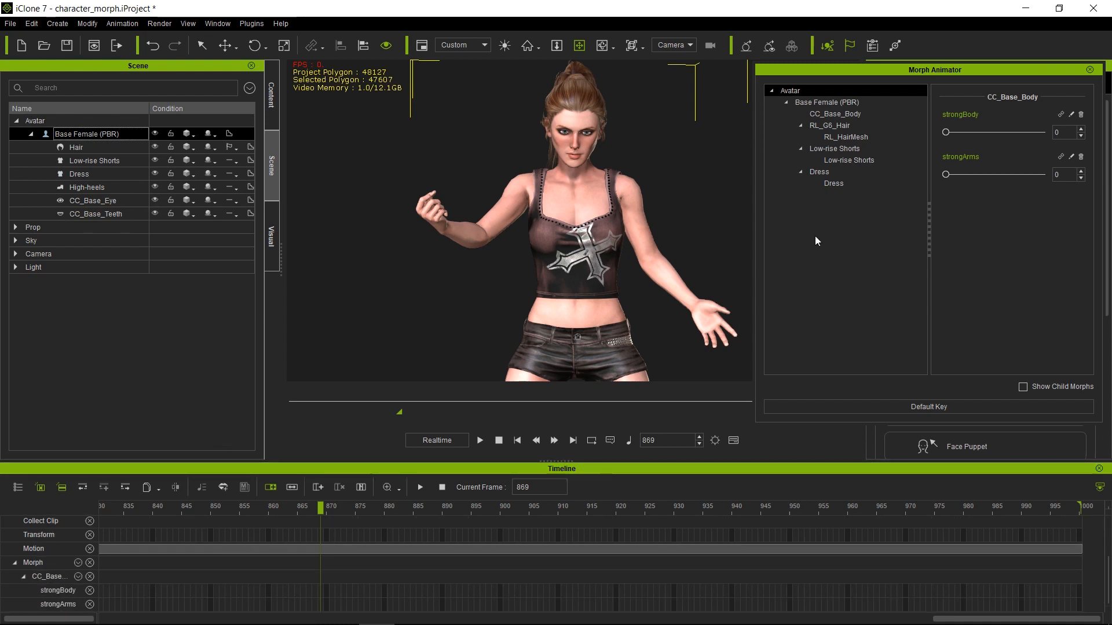
pyautogui.click(499, 441)
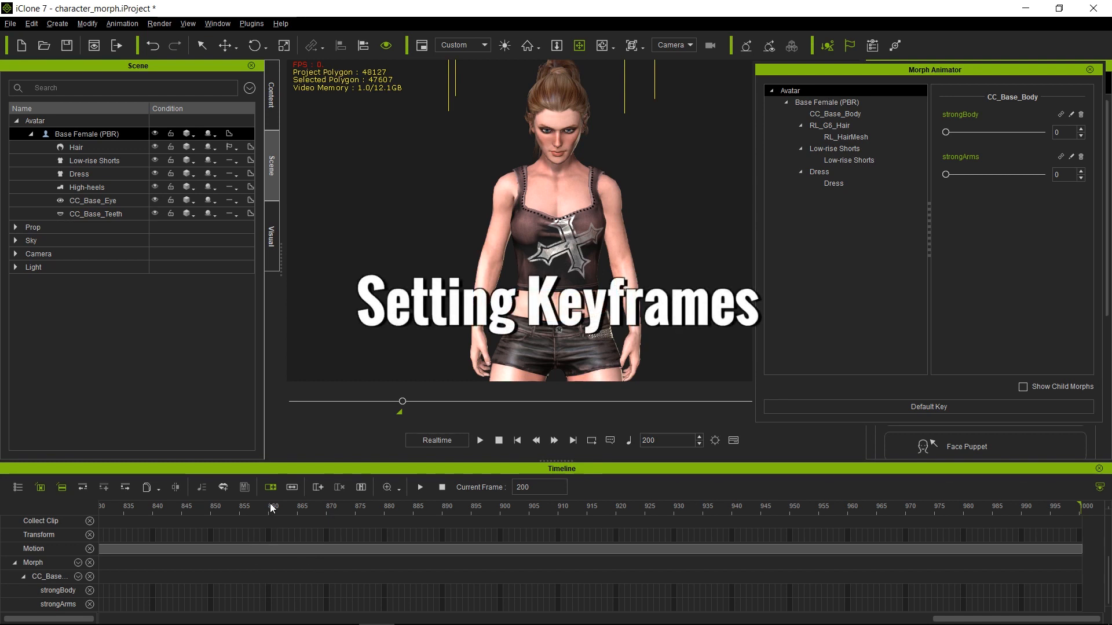
pyautogui.keyDown('alt'); pyautogui.scroll(-1, 270, 503); pyautogui.keyUp('alt')
pyautogui.keyDown('alt'); pyautogui.scroll(-3, 270, 503); pyautogui.keyUp('alt')
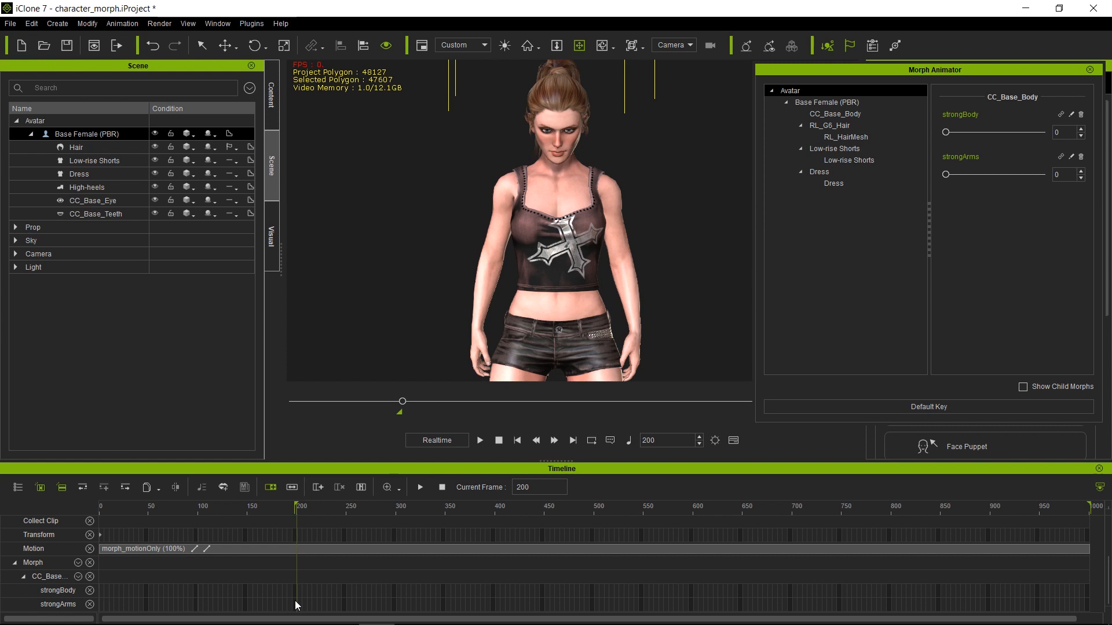
pyautogui.click(950, 406)
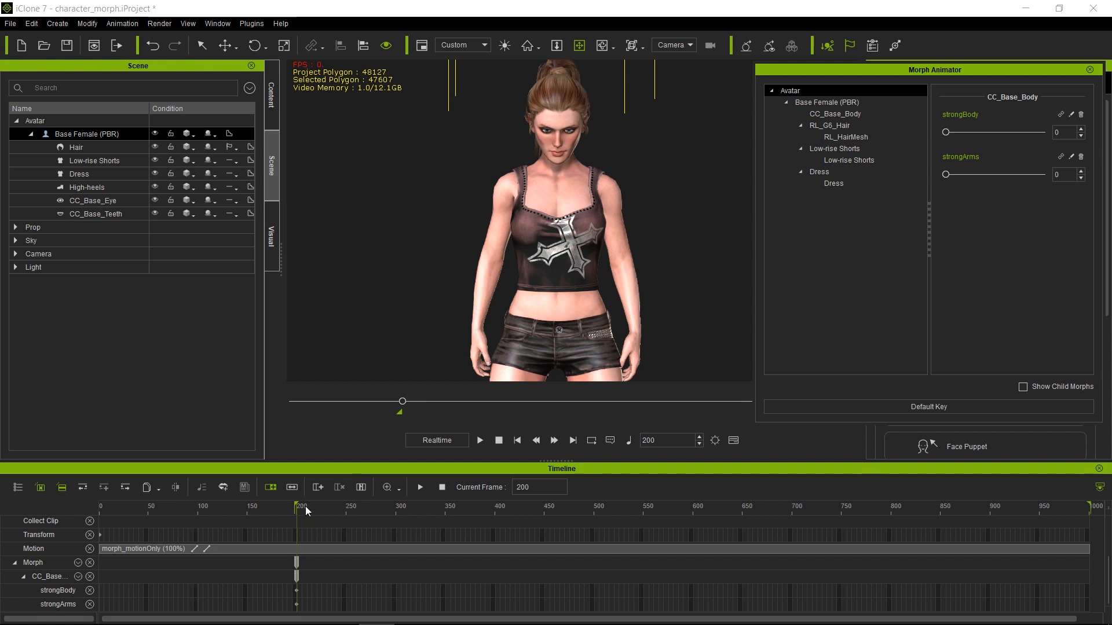
pyautogui.moveTo(298, 509); pyautogui.dragTo(479, 504)
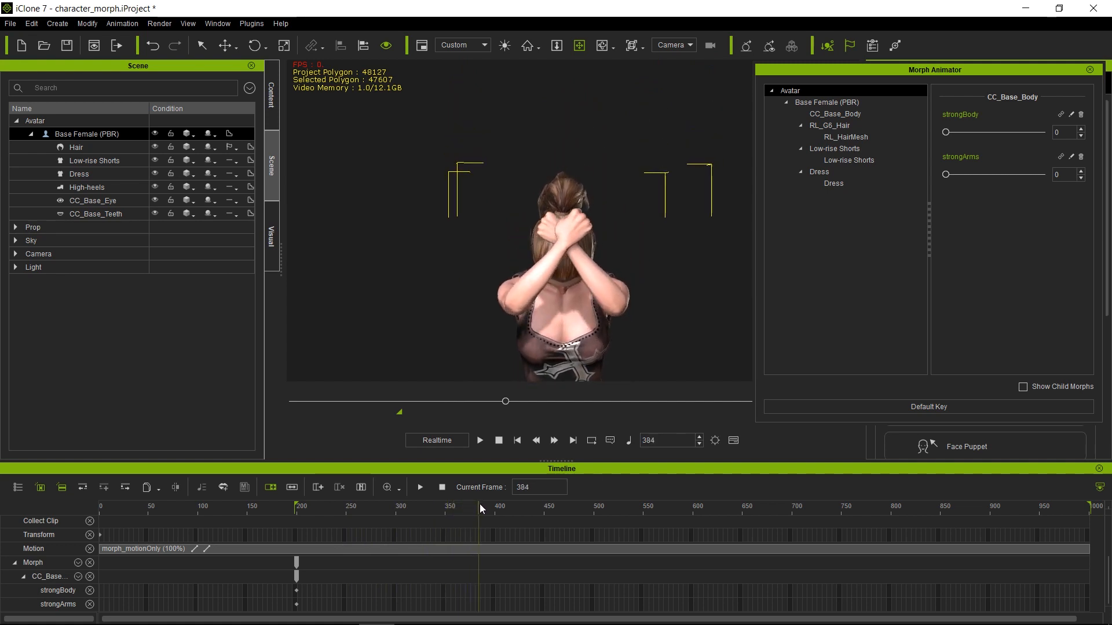
pyautogui.click(938, 405)
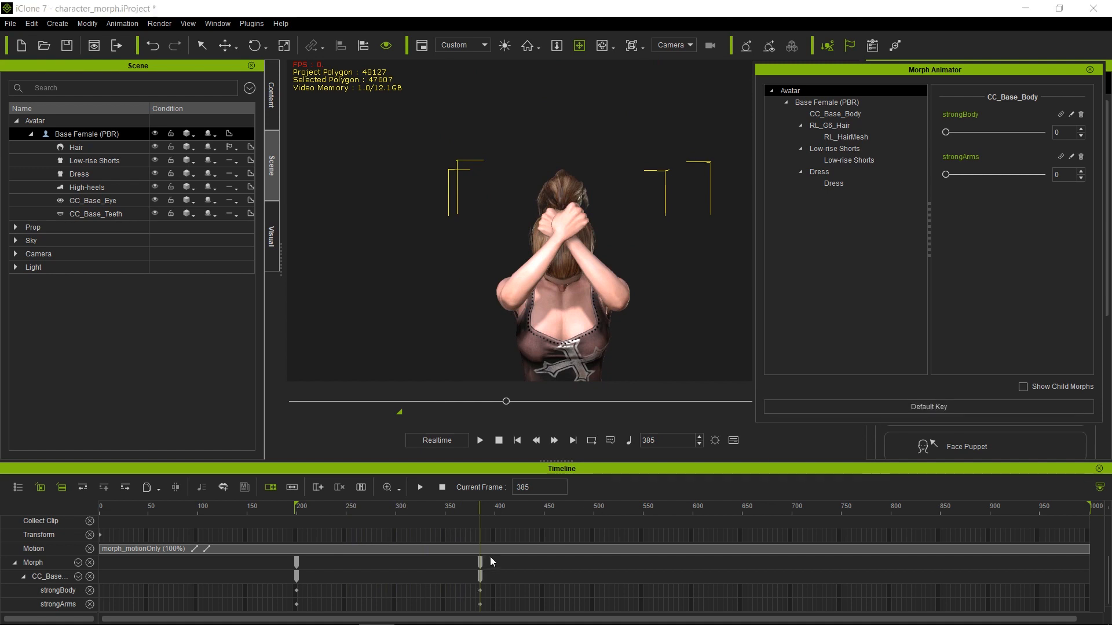
# Step: At frame 460, key the CC_Base_Body strongBody morph at 100 and strongArms at 0
pyautogui.moveTo(484, 505); pyautogui.dragTo(554, 506)
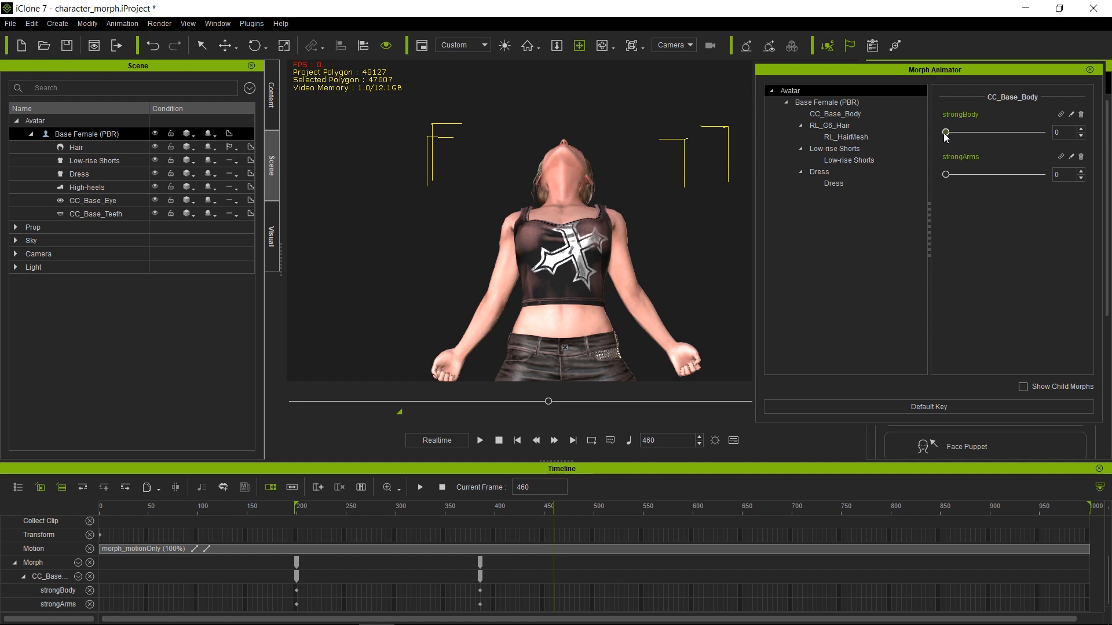
pyautogui.moveTo(945, 132); pyautogui.dragTo(1042, 132)
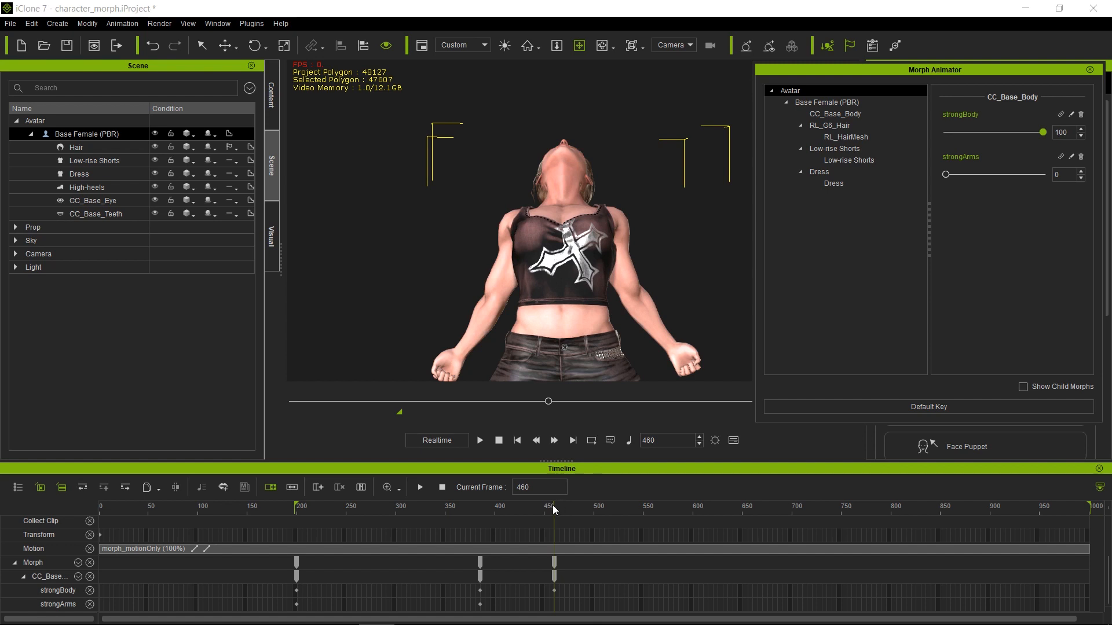
pyautogui.moveTo(553, 506); pyautogui.dragTo(560, 506)
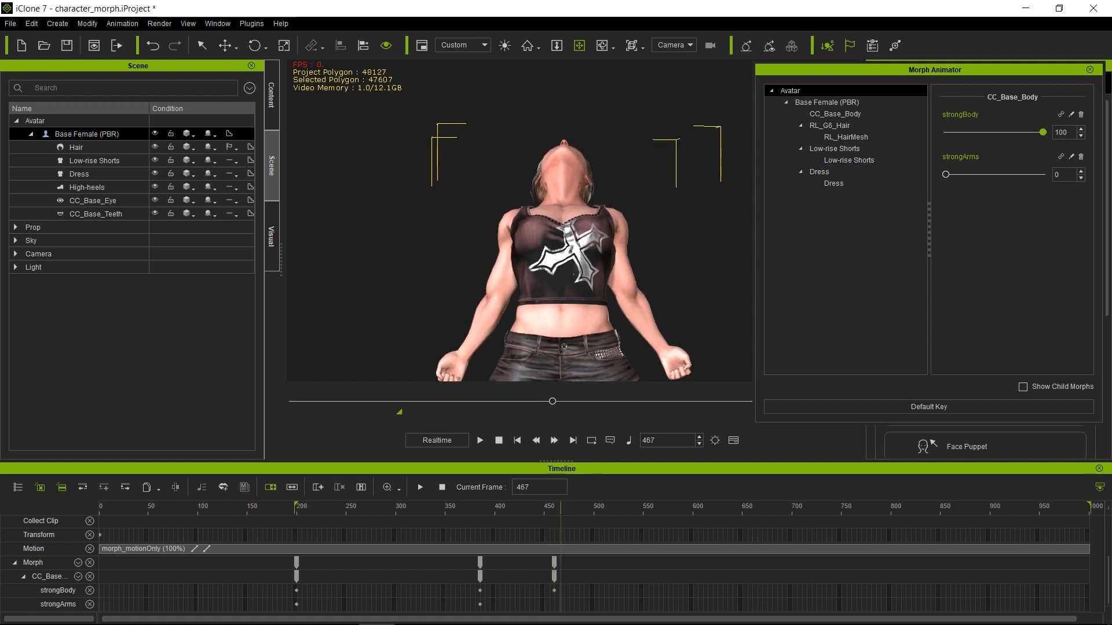
pyautogui.click(553, 591)
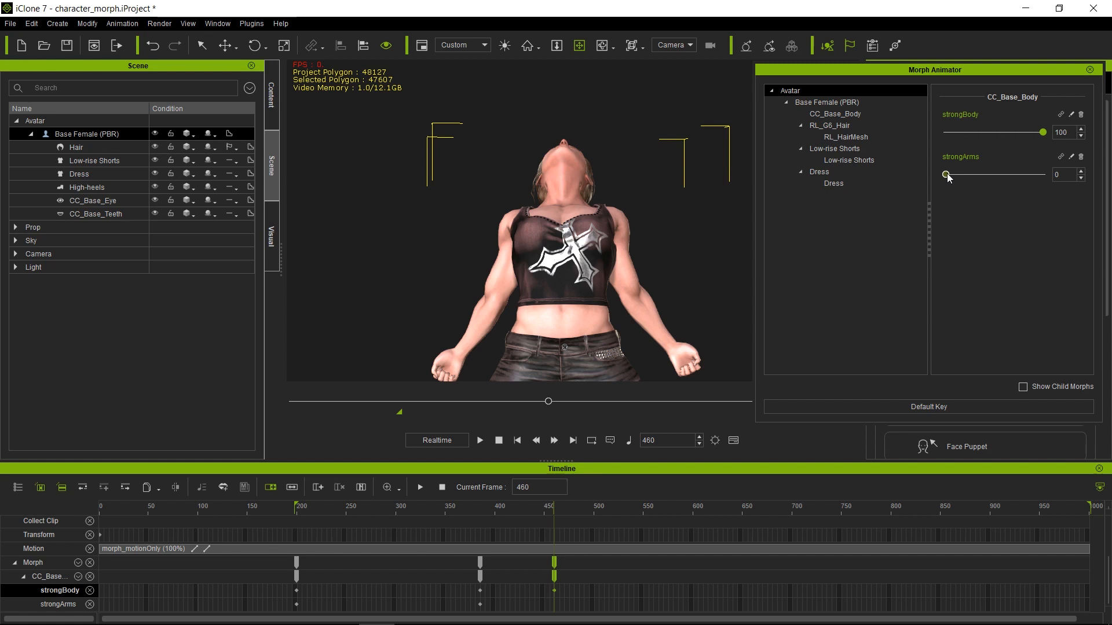
pyautogui.moveTo(946, 174)
pyautogui.mouseDown()
pyautogui.moveTo(970, 175)
pyautogui.moveTo(941, 176)
pyautogui.mouseUp()
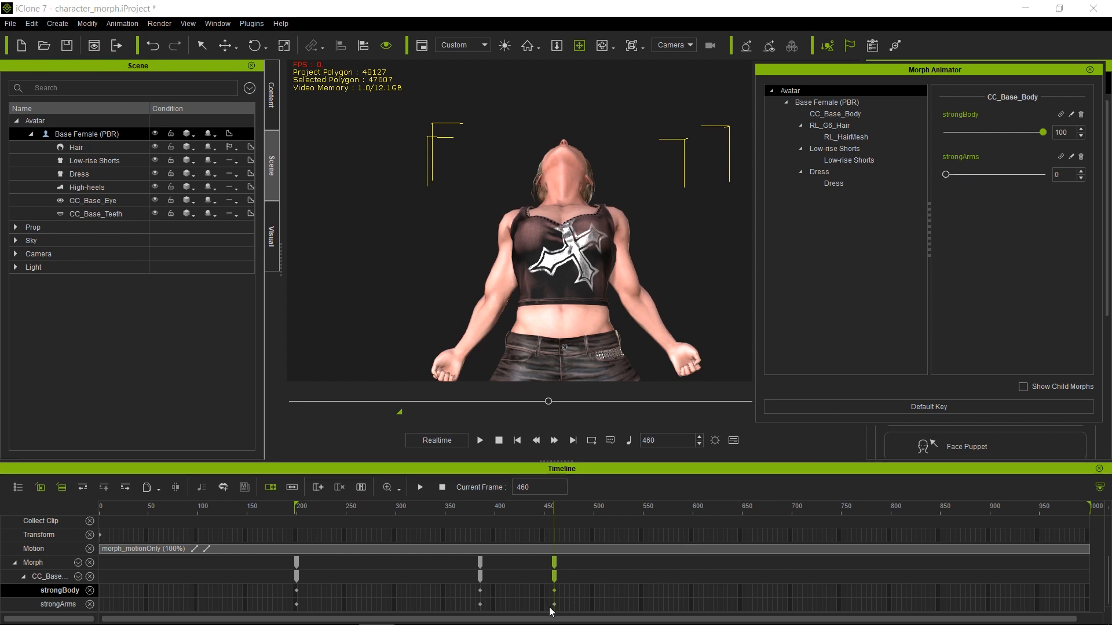
# Step: At frame 626, add holding keys with strongBody at 100 and strongArms at 0
pyautogui.moveTo(556, 508); pyautogui.dragTo(718, 506)
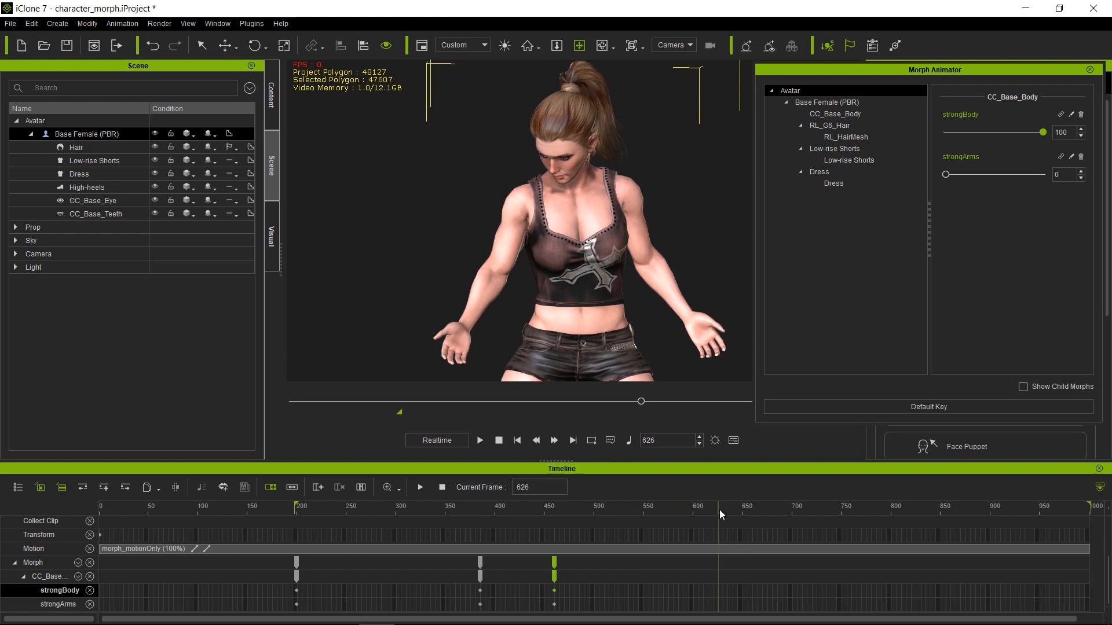
pyautogui.click(1038, 131)
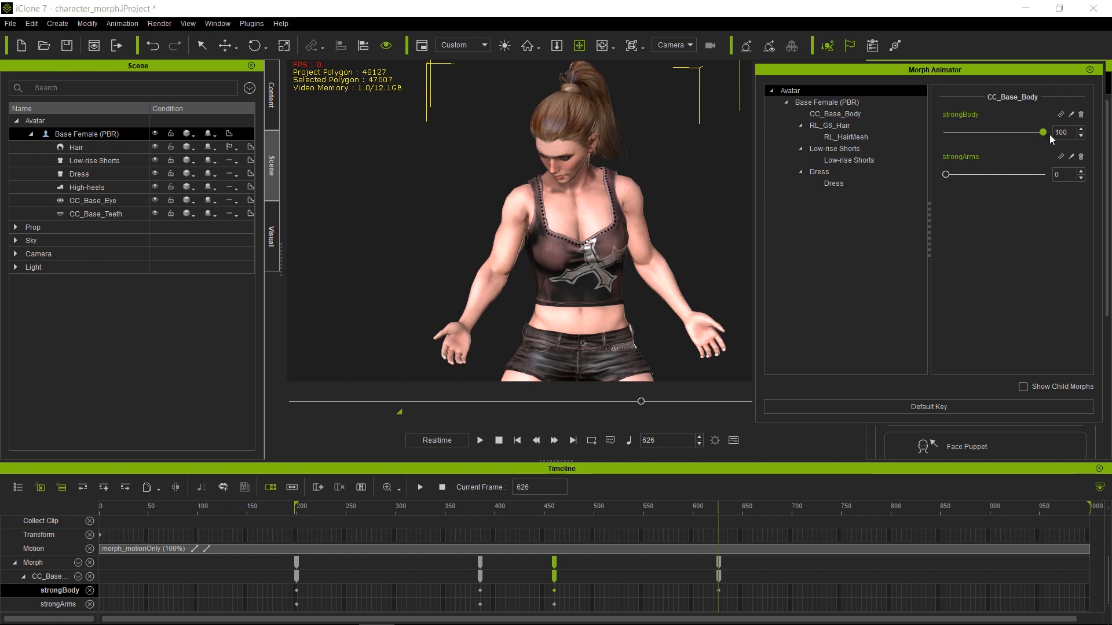
pyautogui.click(946, 175)
# Step: Key strongArms at 100 on frame 746, at 50 on frame 874, and at 100 on frame 970
pyautogui.moveTo(718, 506); pyautogui.dragTo(843, 498)
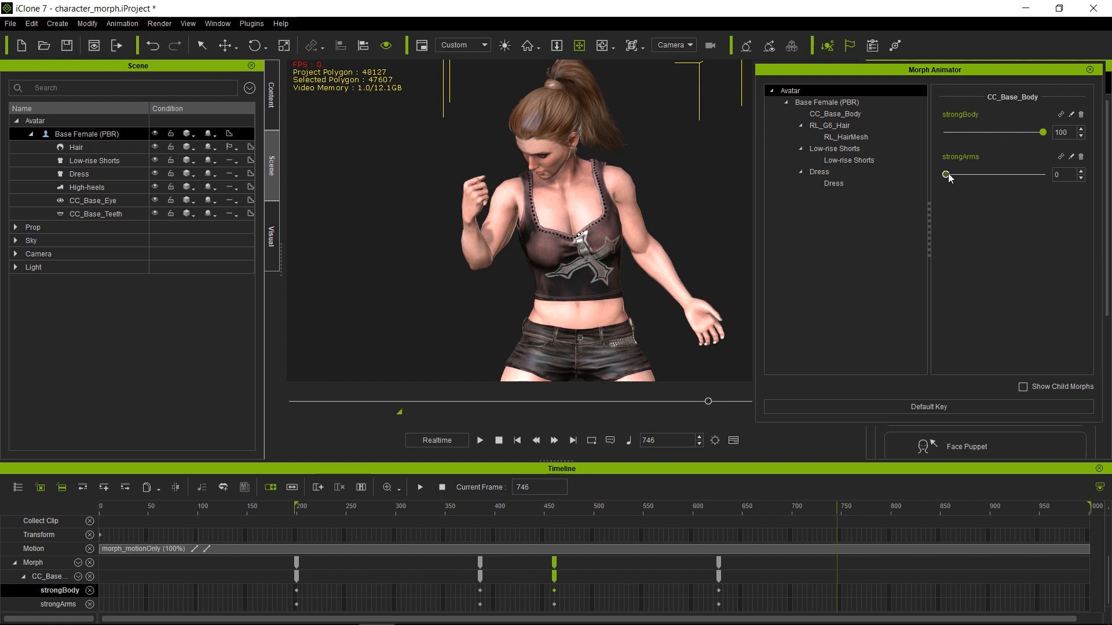
pyautogui.moveTo(946, 175); pyautogui.dragTo(1107, 178)
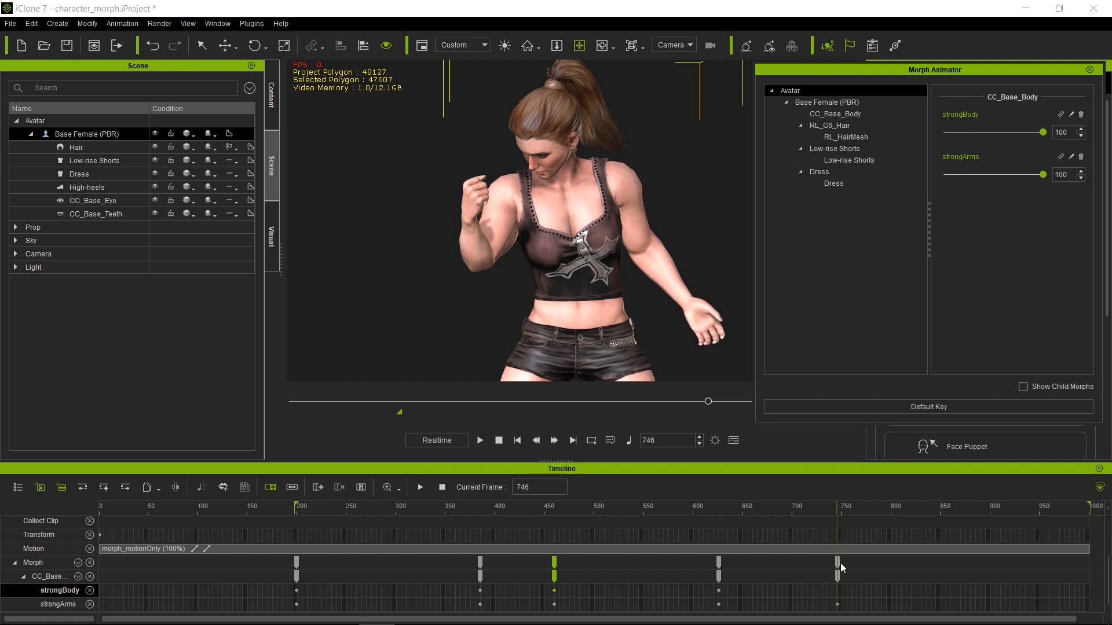
pyautogui.moveTo(838, 507); pyautogui.dragTo(964, 507)
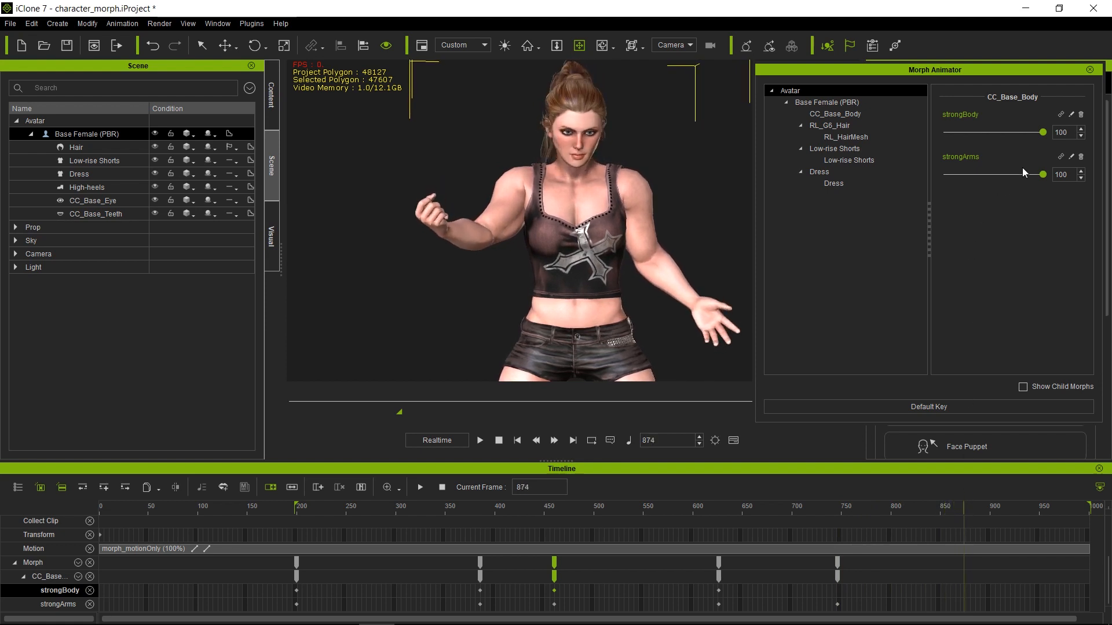
pyautogui.moveTo(1042, 174); pyautogui.dragTo(994, 175)
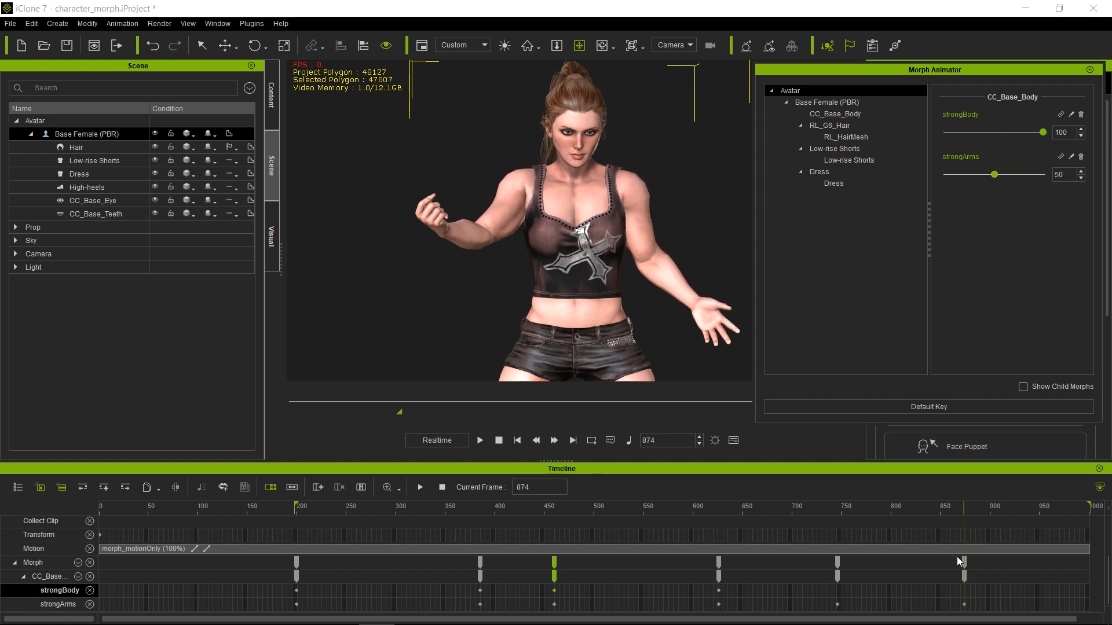
pyautogui.moveTo(968, 512); pyautogui.dragTo(1059, 509)
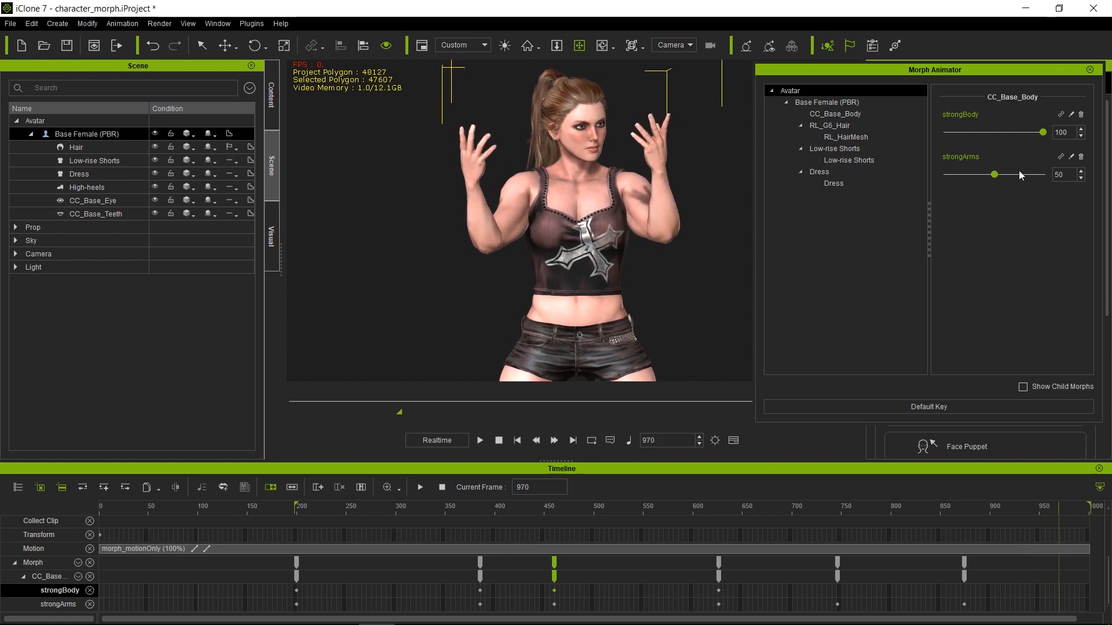
pyautogui.moveTo(996, 174); pyautogui.dragTo(1051, 174)
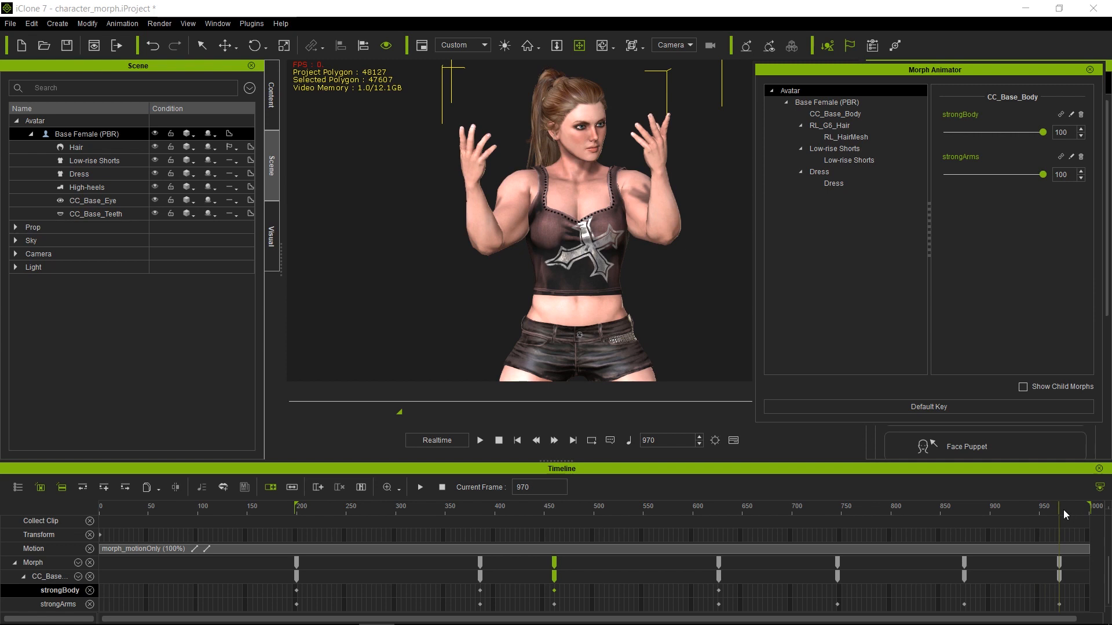
# Step: Go to frame 1000, play back the morph animation, and close Morph Animator
pyautogui.moveTo(1063, 510); pyautogui.dragTo(1109, 509)
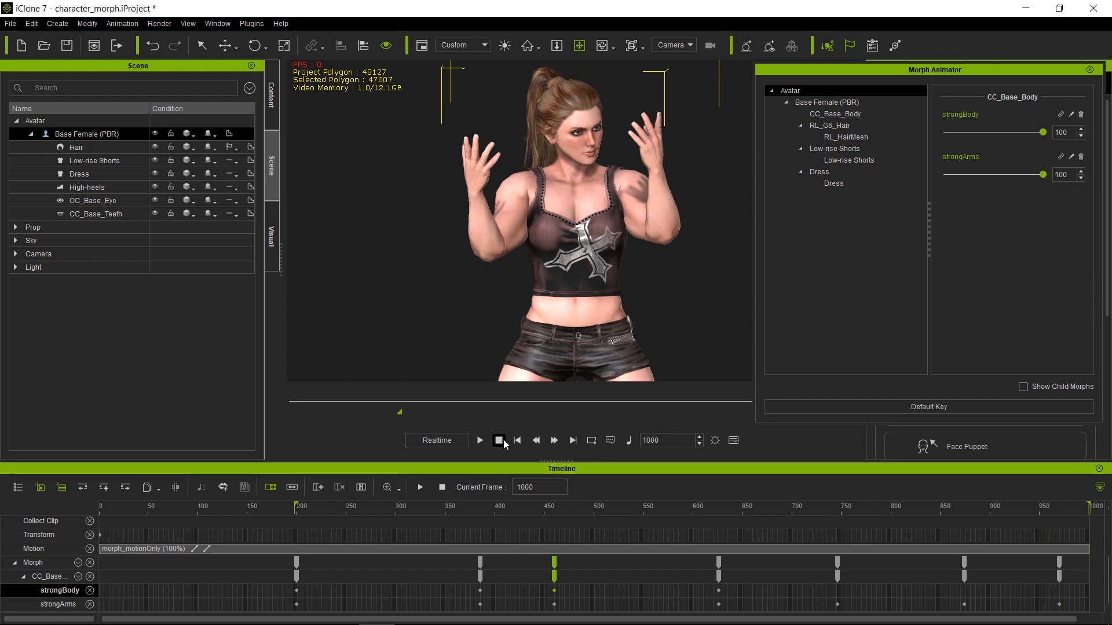
pyautogui.click(484, 441)
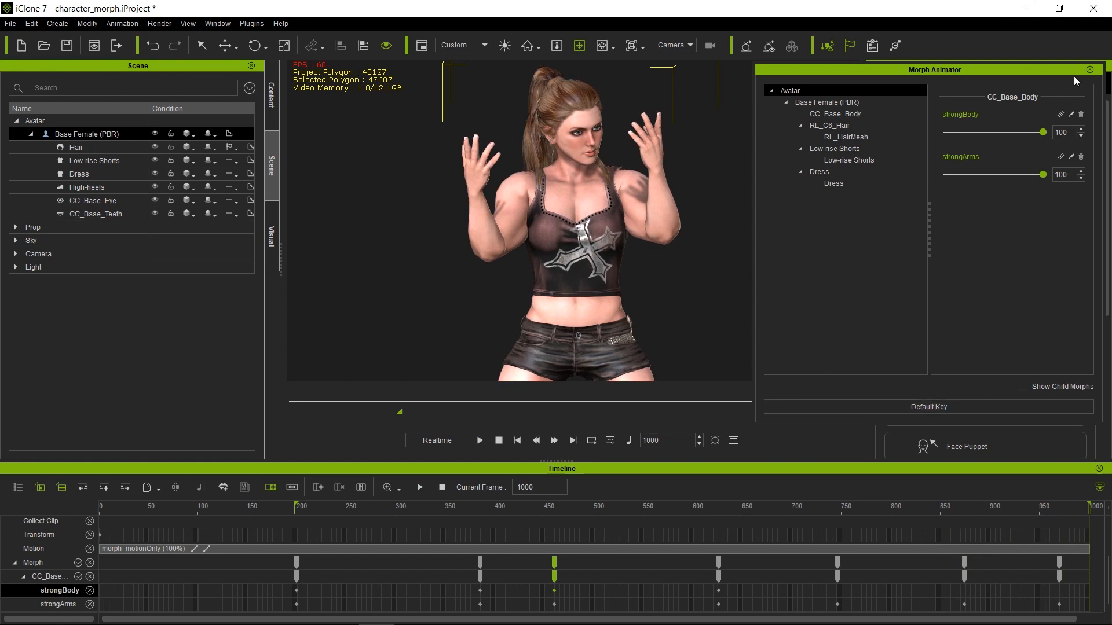
pyautogui.click(1089, 70)
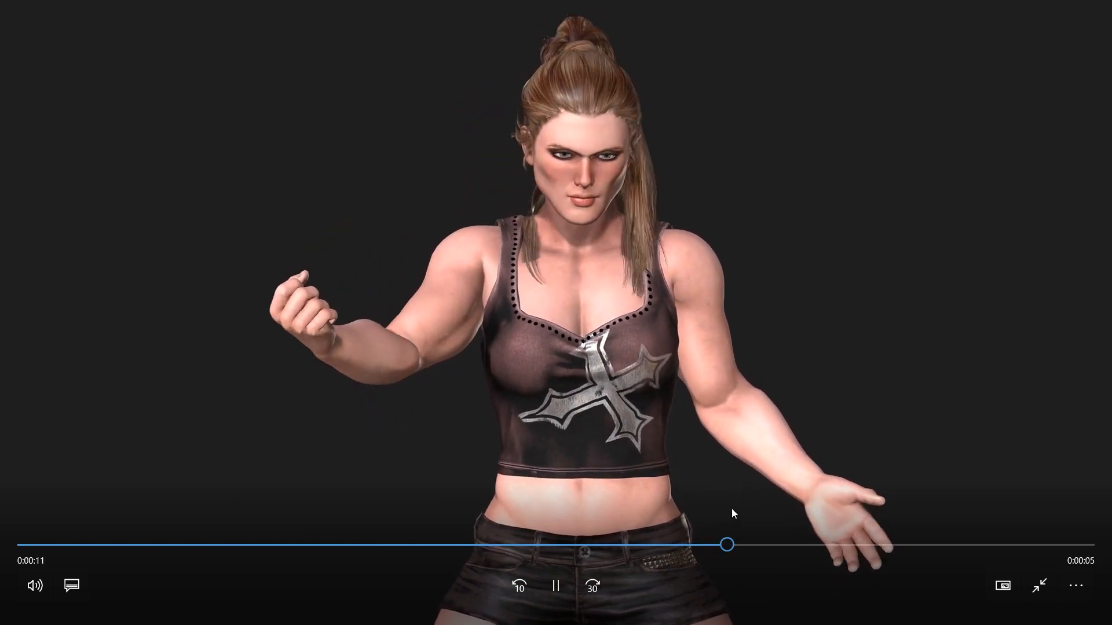
# Step: Replay the rendered morph_fun video from near its start in Movies & TV, pausing and resuming it, and close the player
pyautogui.moveTo(726, 550); pyautogui.dragTo(105, 550)
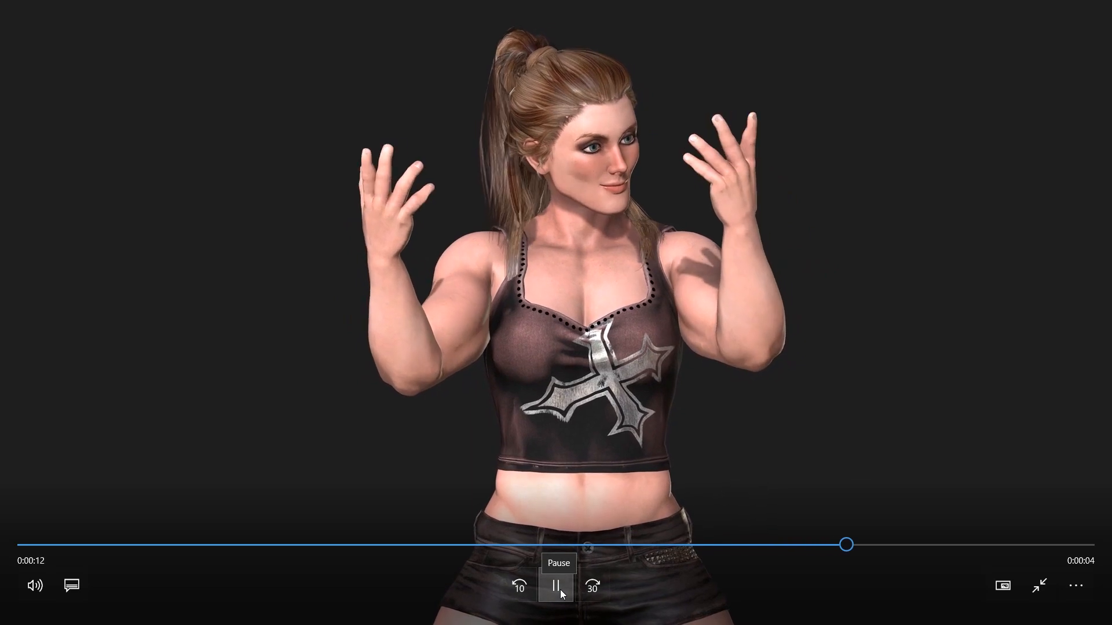
pyautogui.click(555, 586)
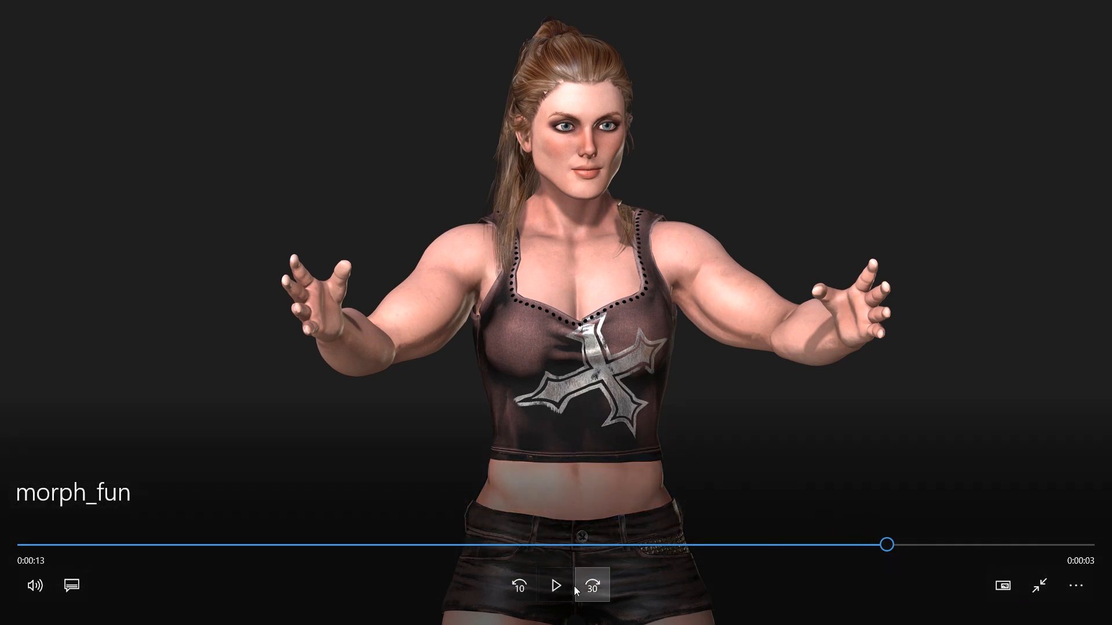
pyautogui.click(562, 587)
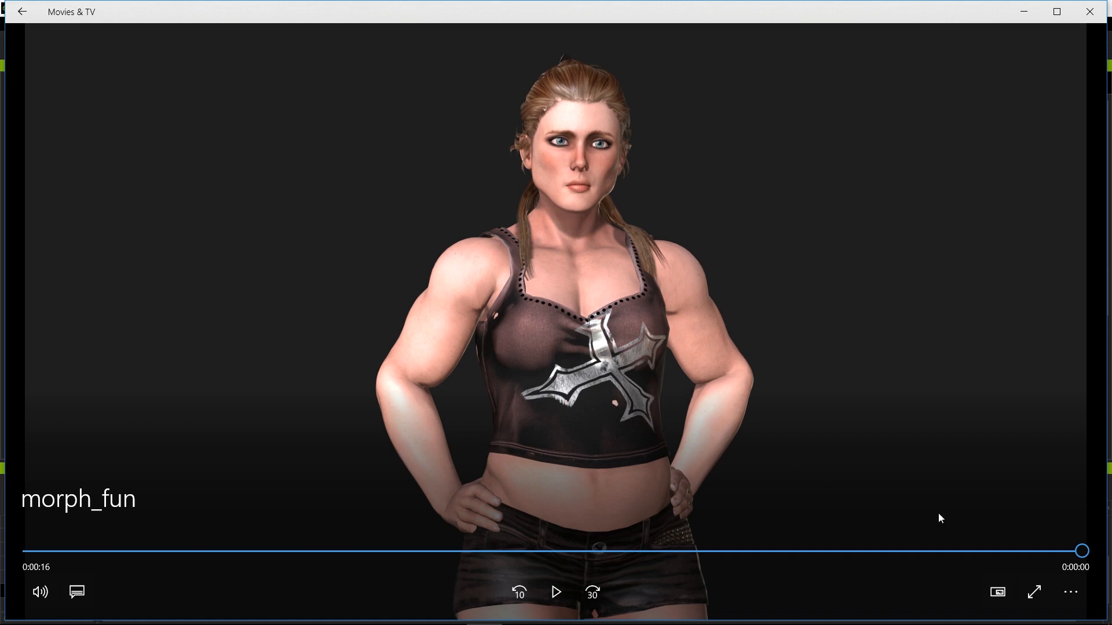
pyautogui.click(1091, 12)
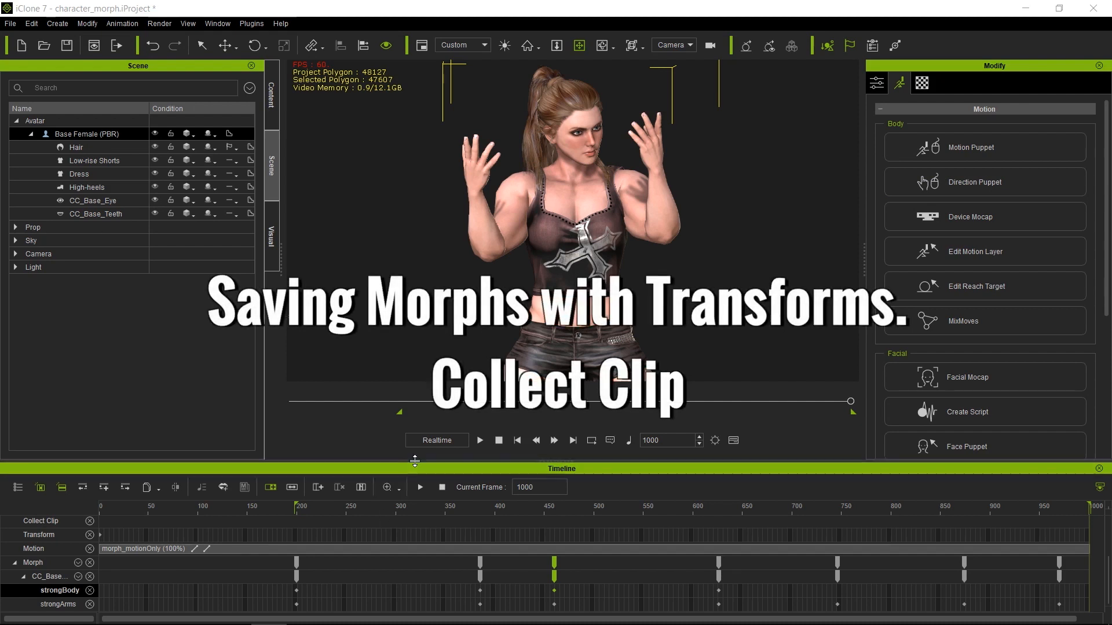
# Step: Enlarge the Timeline and select the full range of Base Female's Collect Clip track from frame 0 to 1000
pyautogui.moveTo(415, 461); pyautogui.dragTo(423, 352)
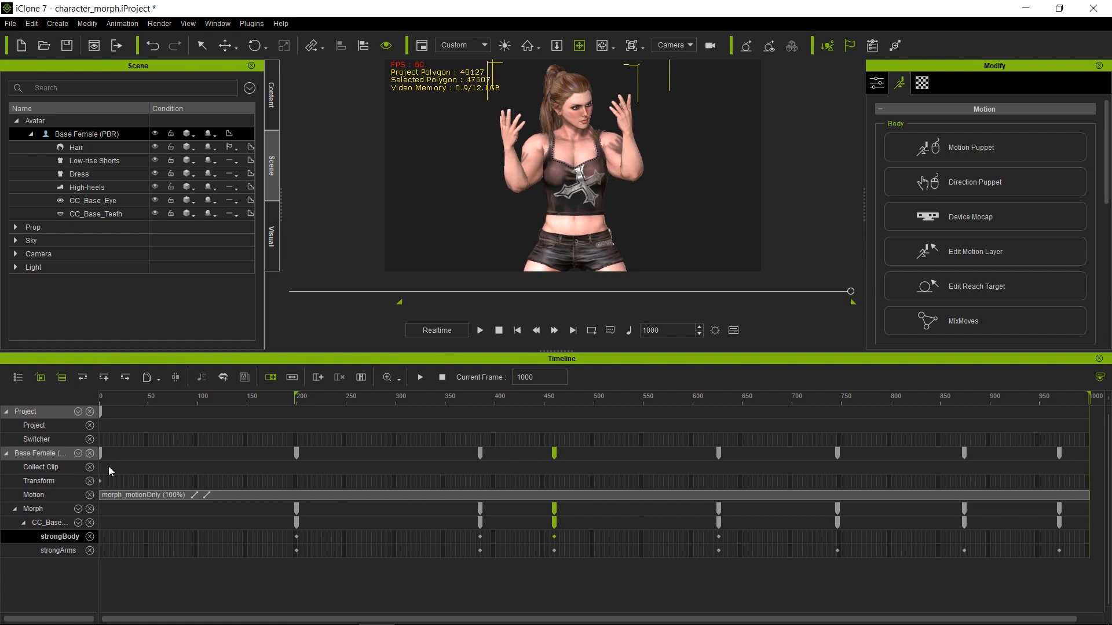
pyautogui.click(234, 398)
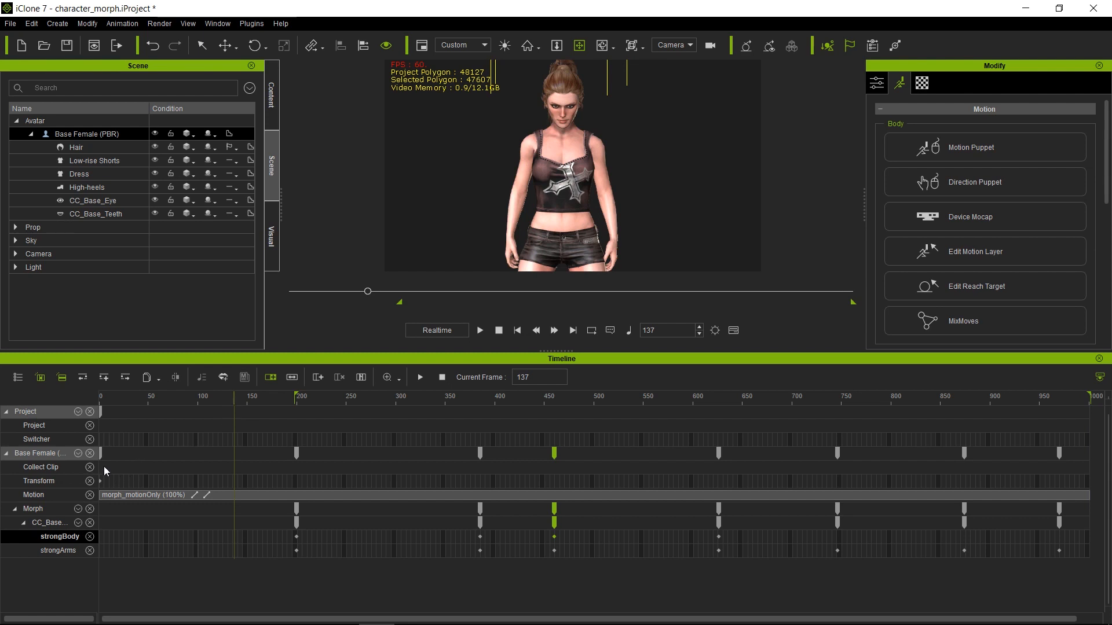
pyautogui.moveTo(102, 467); pyautogui.dragTo(1110, 468)
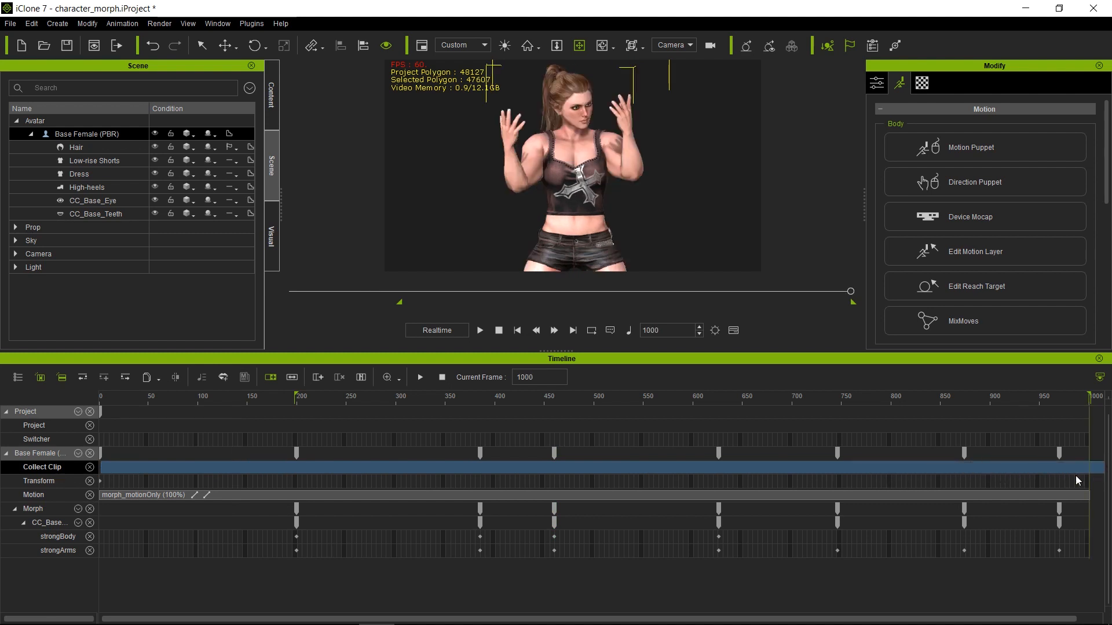
# Step: Add the selected Collect Clip range to the library as a MotionPlus file named flexing2, with Motion, Facial Animation, Visible, Spring State and Morph included
pyautogui.rightClick(407, 467)
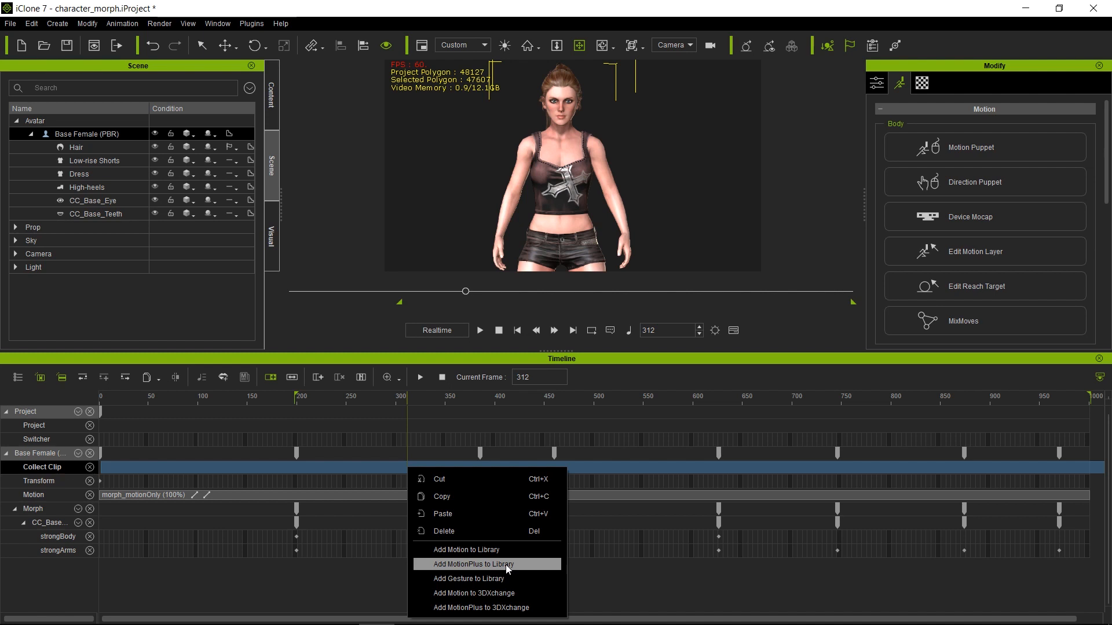
pyautogui.click(508, 567)
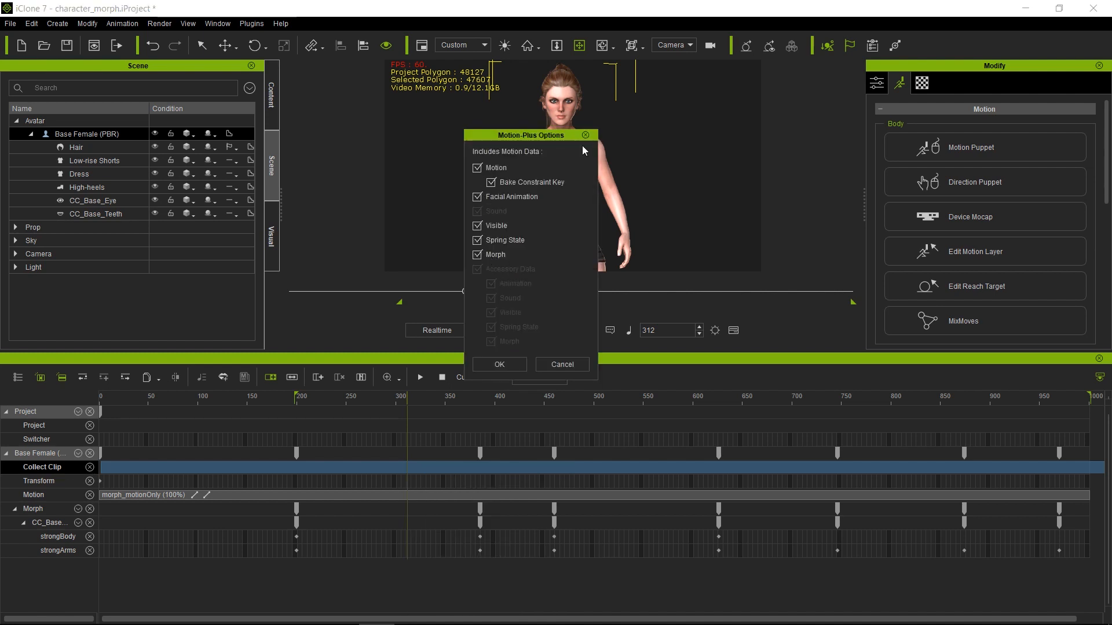
pyautogui.click(499, 365)
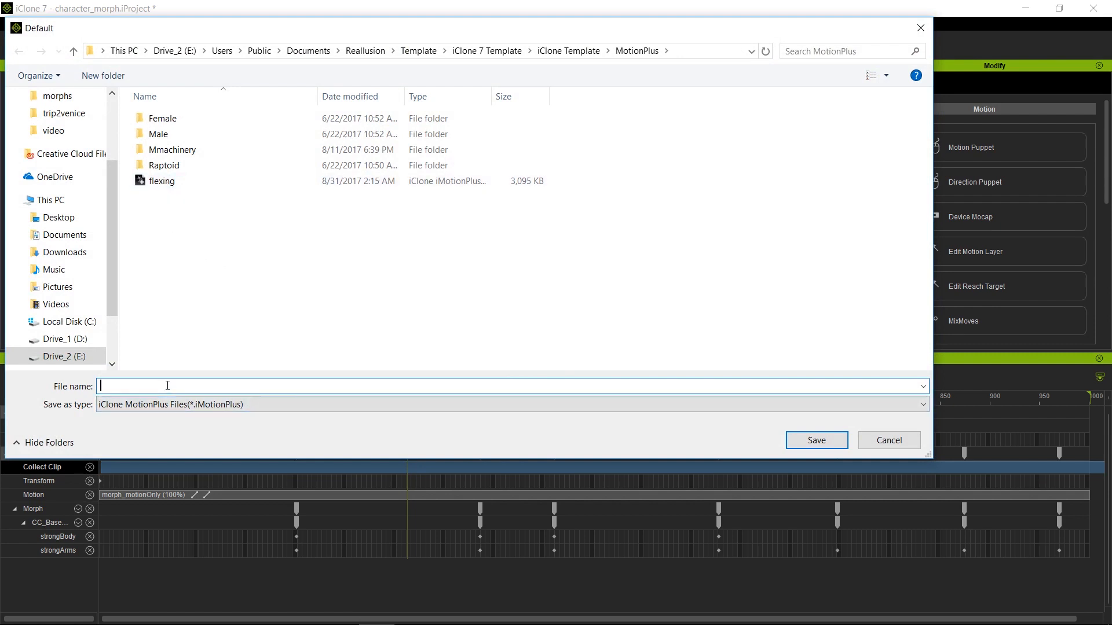
pyautogui.write('fl')
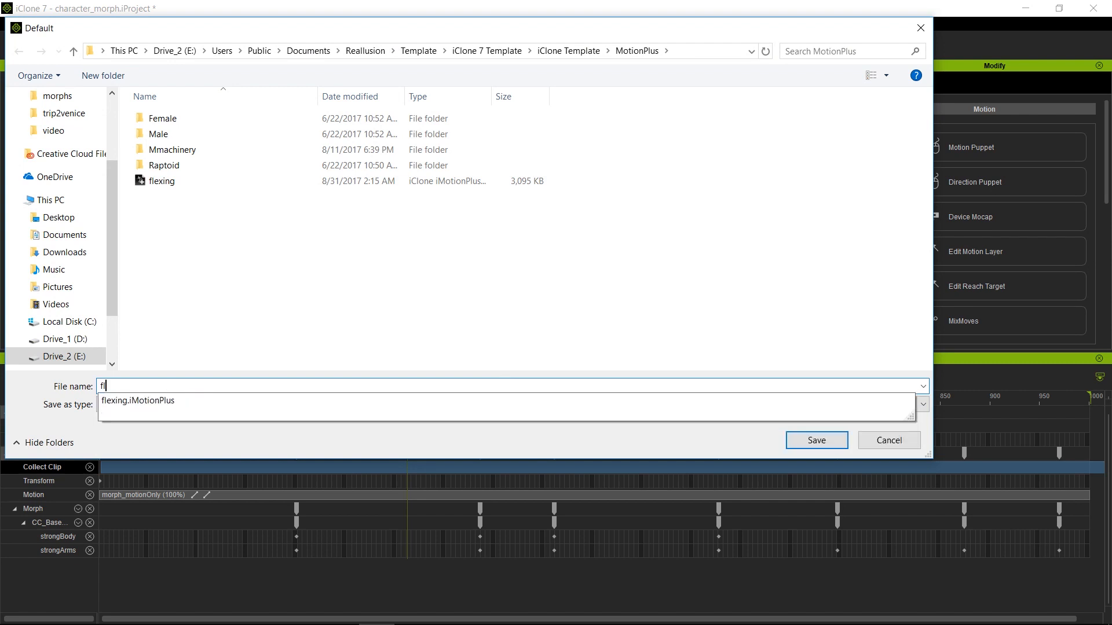
pyautogui.write('exing2')
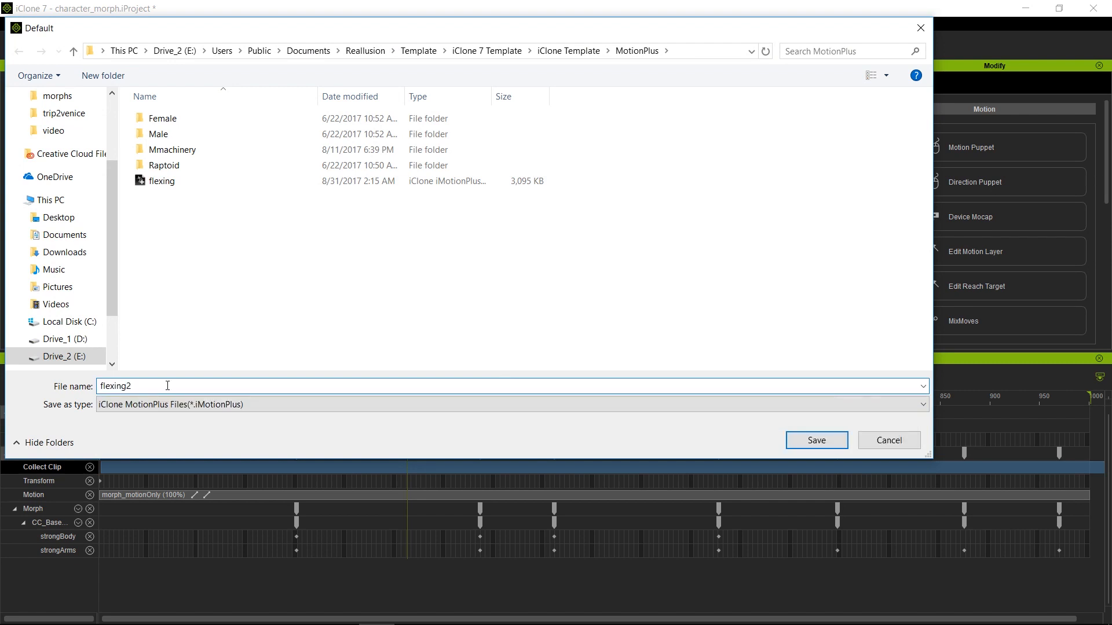
pyautogui.press('Return')
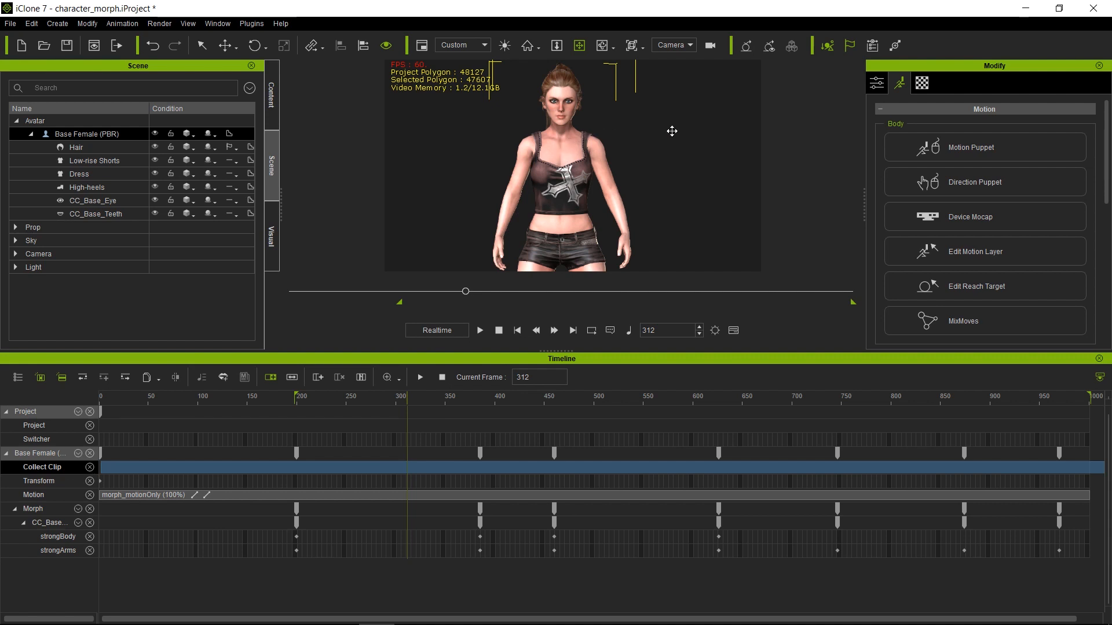
# Step: Return to the start of the playback range, remove Base Female's object animation, and clear the Collect Clip range selection
pyautogui.click(515, 330)
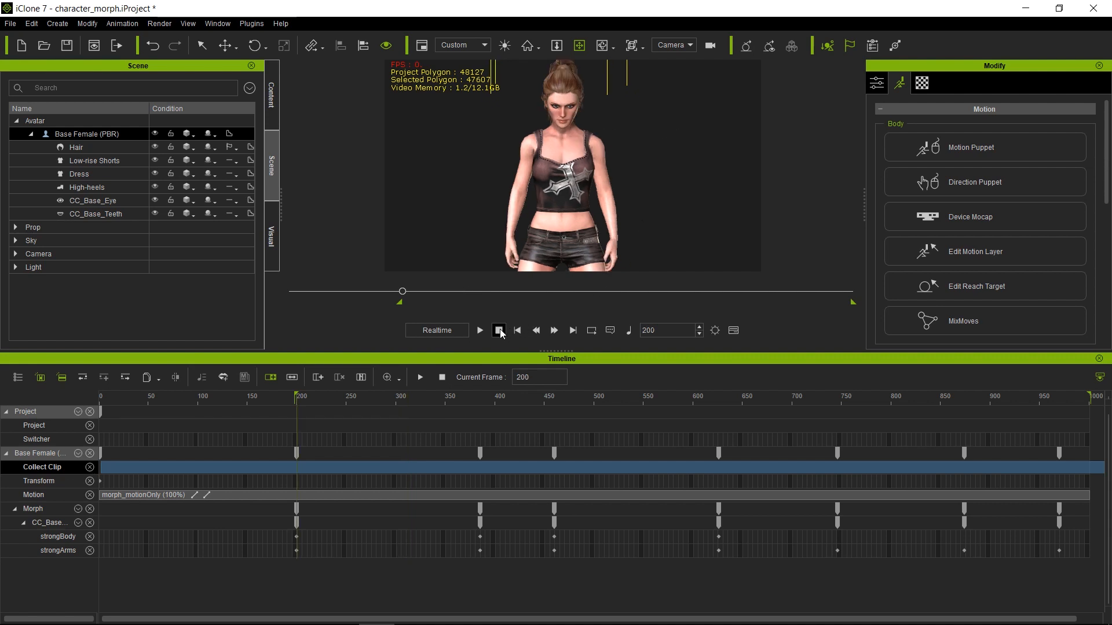
pyautogui.rightClick(660, 125)
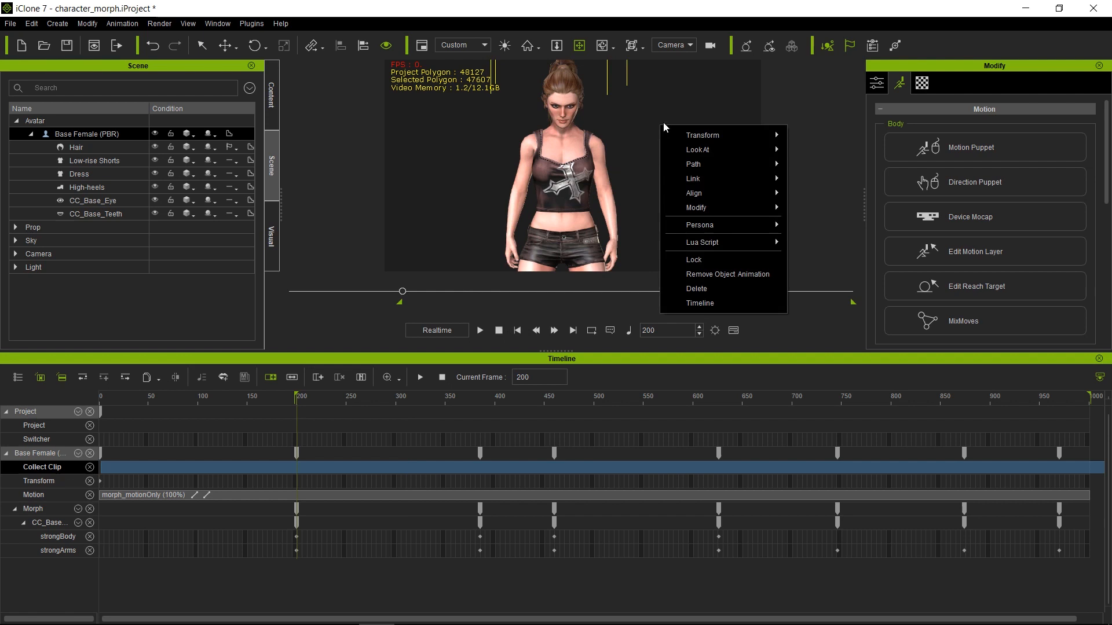
pyautogui.click(731, 273)
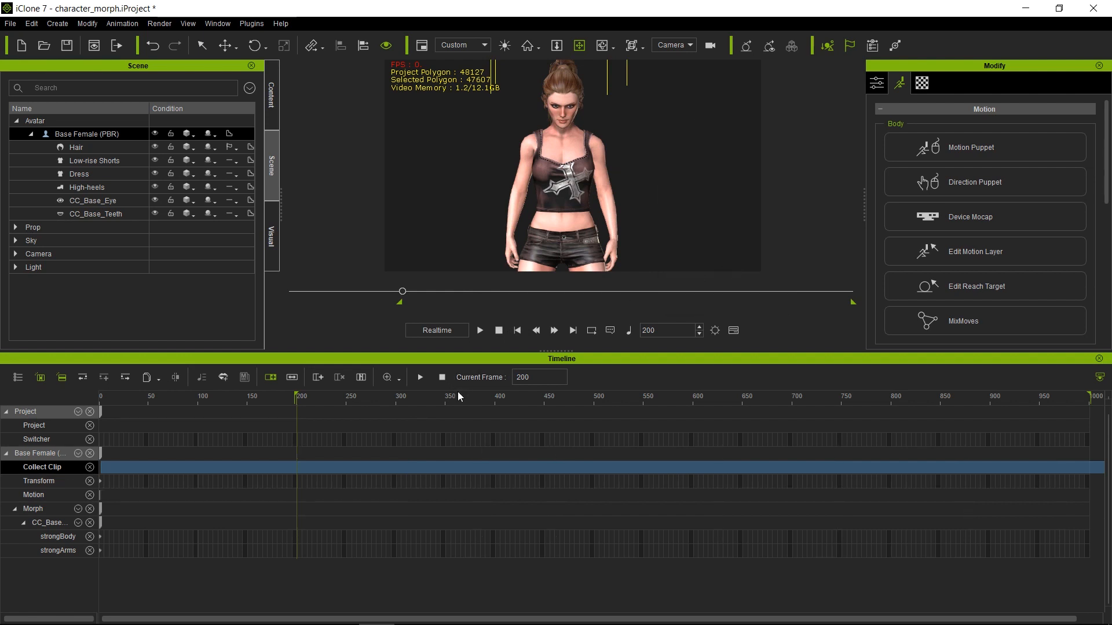
pyautogui.click(355, 466)
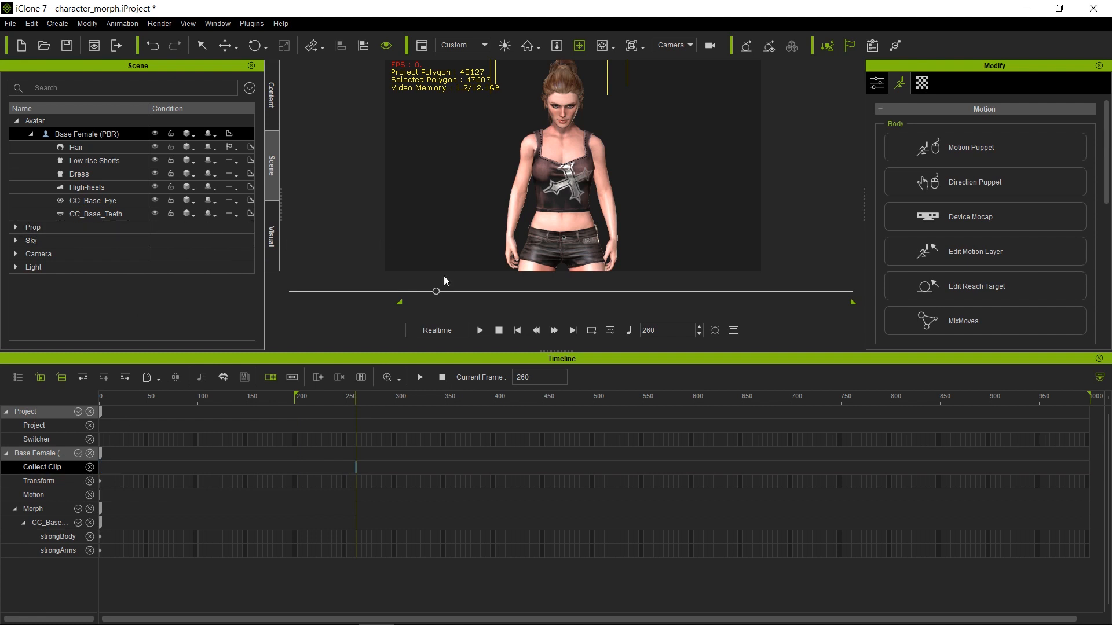
# Step: Delete the remaining strongArms and strongBody morph keys at the beginning of the timeline
pyautogui.click(101, 554)
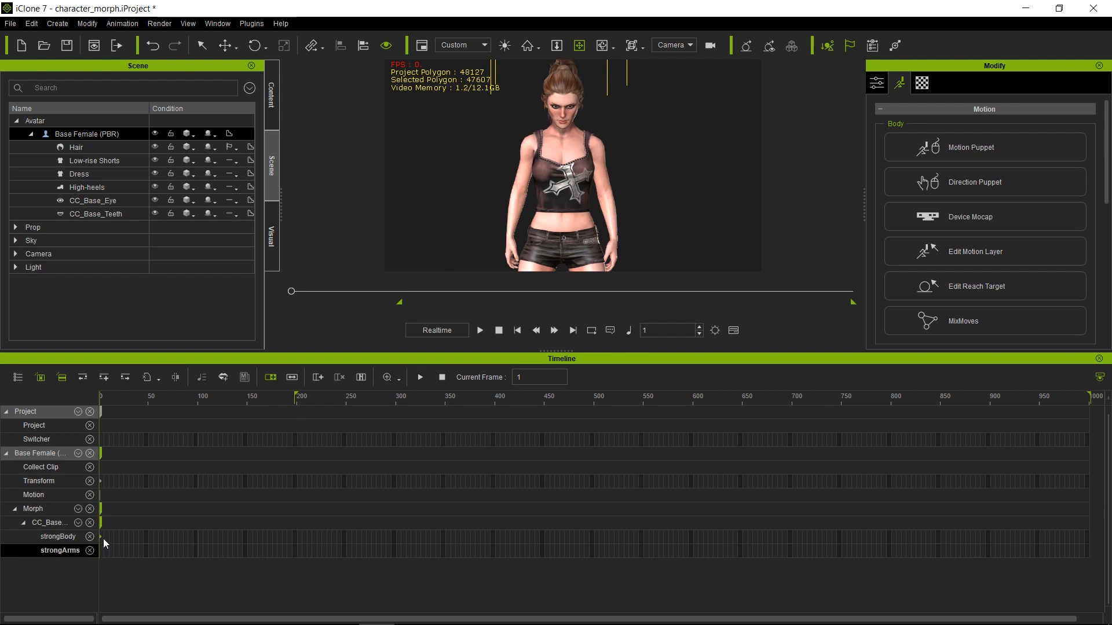
pyautogui.click(102, 536)
pyautogui.click(100, 533)
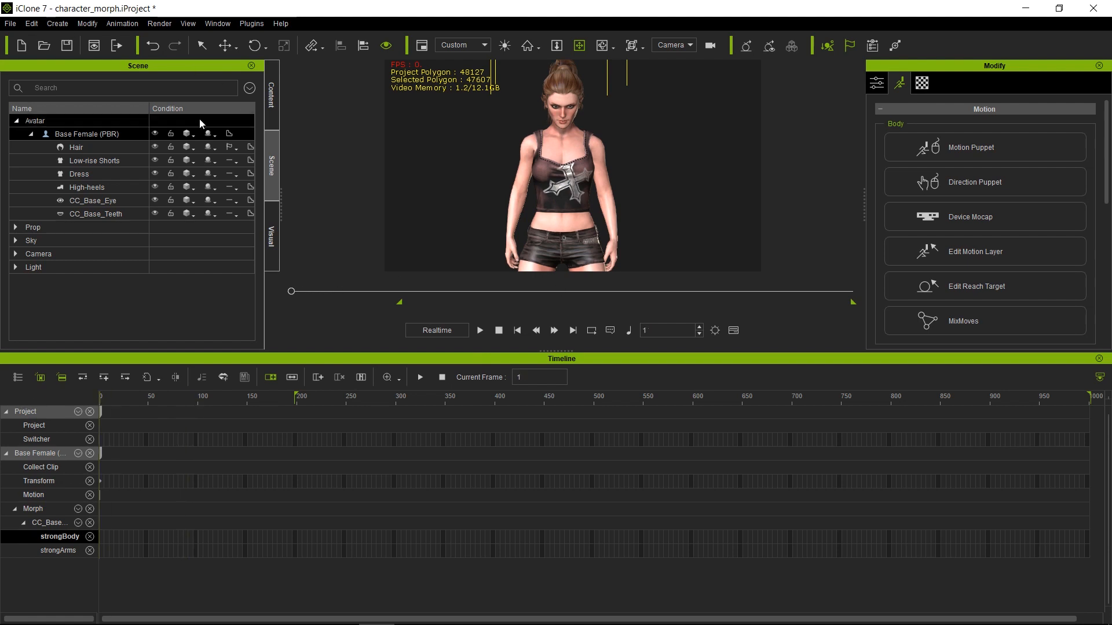
# Step: Apply the flexing2 clip from the MotionPlus animation templates to Base Female, accepting the overwrite of linked clips
pyautogui.click(272, 99)
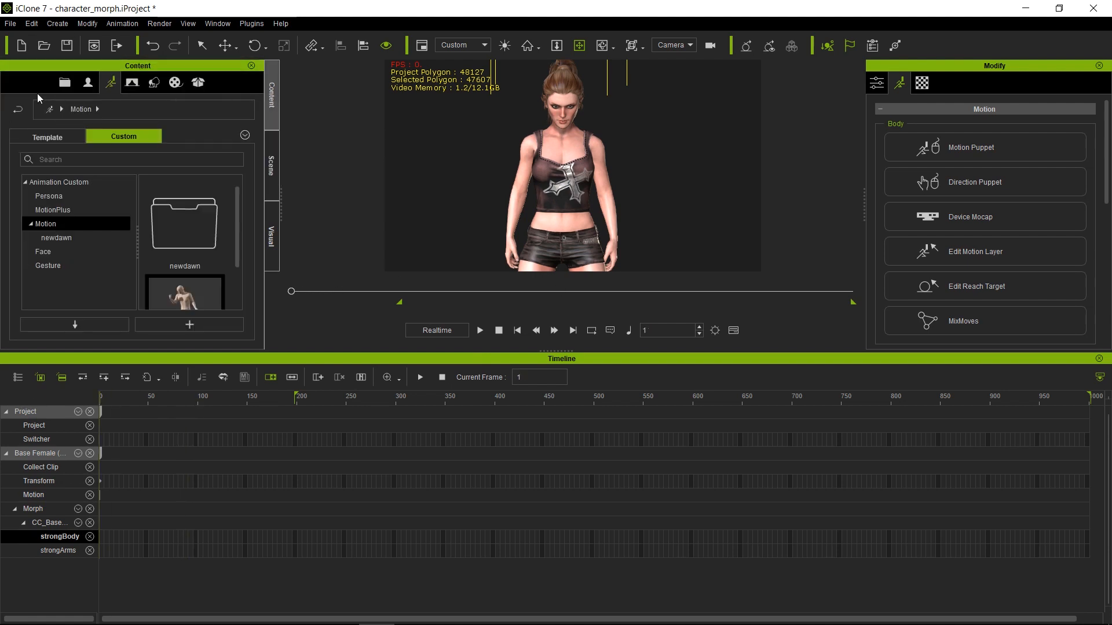
pyautogui.click(47, 137)
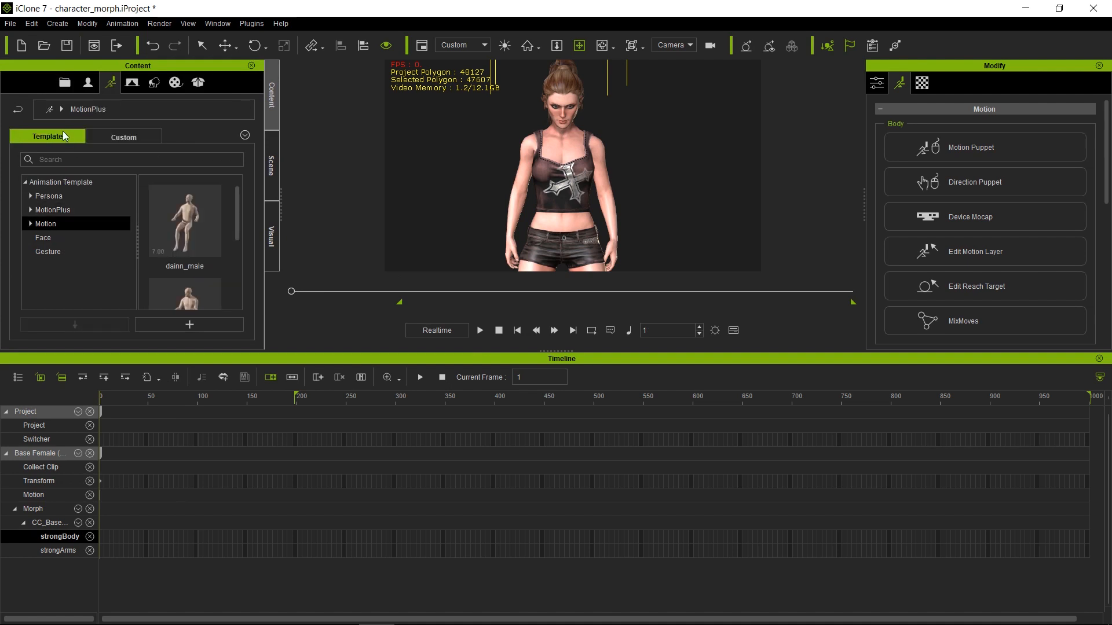
pyautogui.click(32, 210)
pyautogui.click(69, 209)
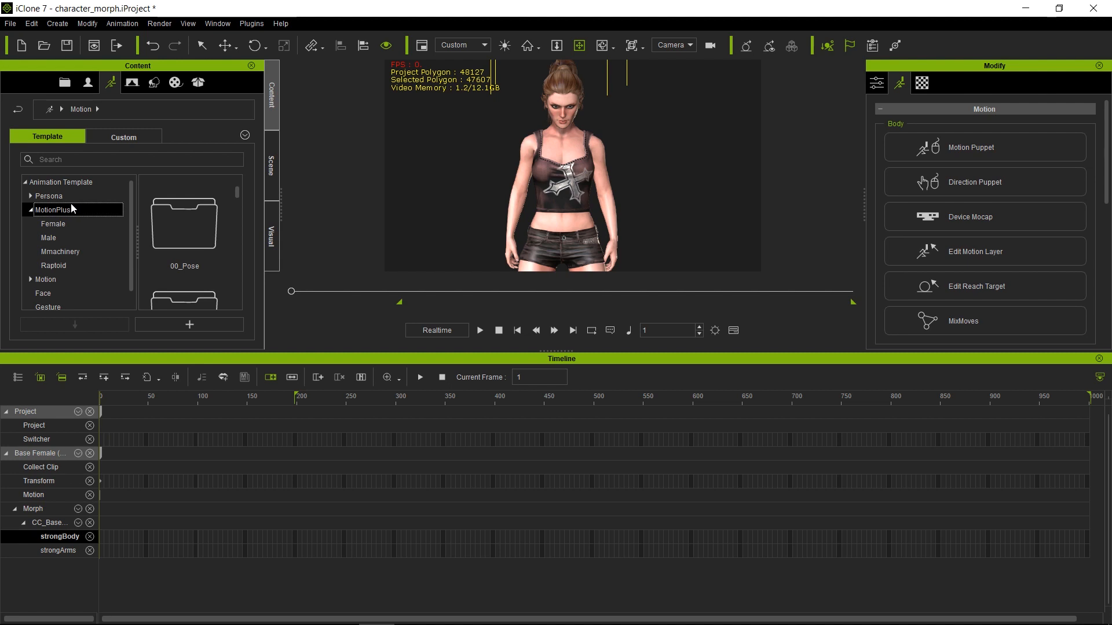
pyautogui.moveTo(238, 211); pyautogui.dragTo(239, 304)
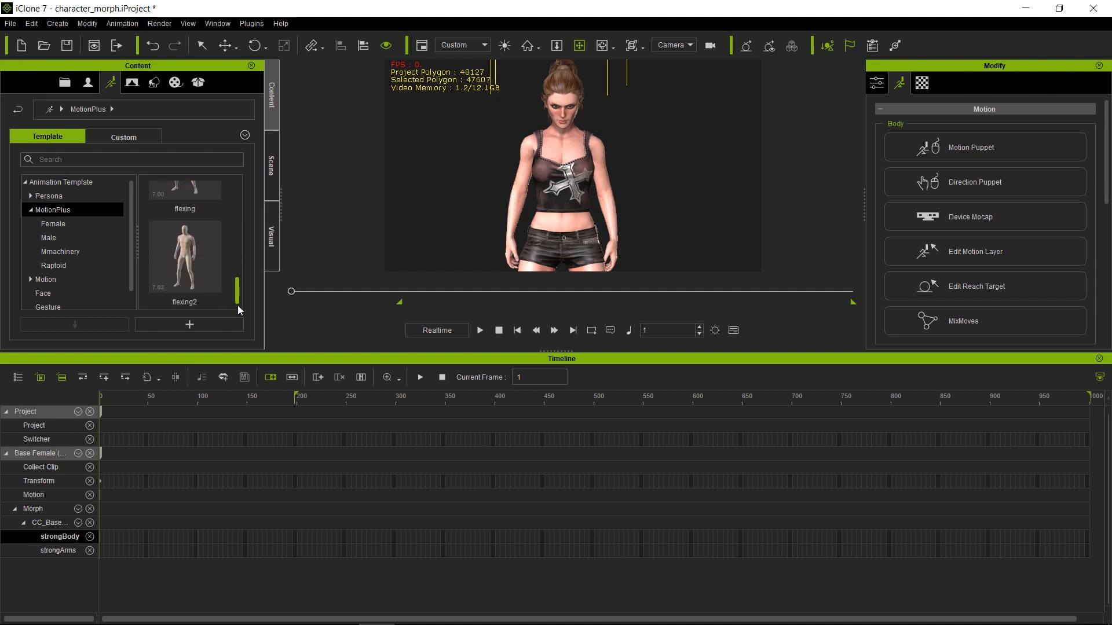
pyautogui.doubleClick(194, 274)
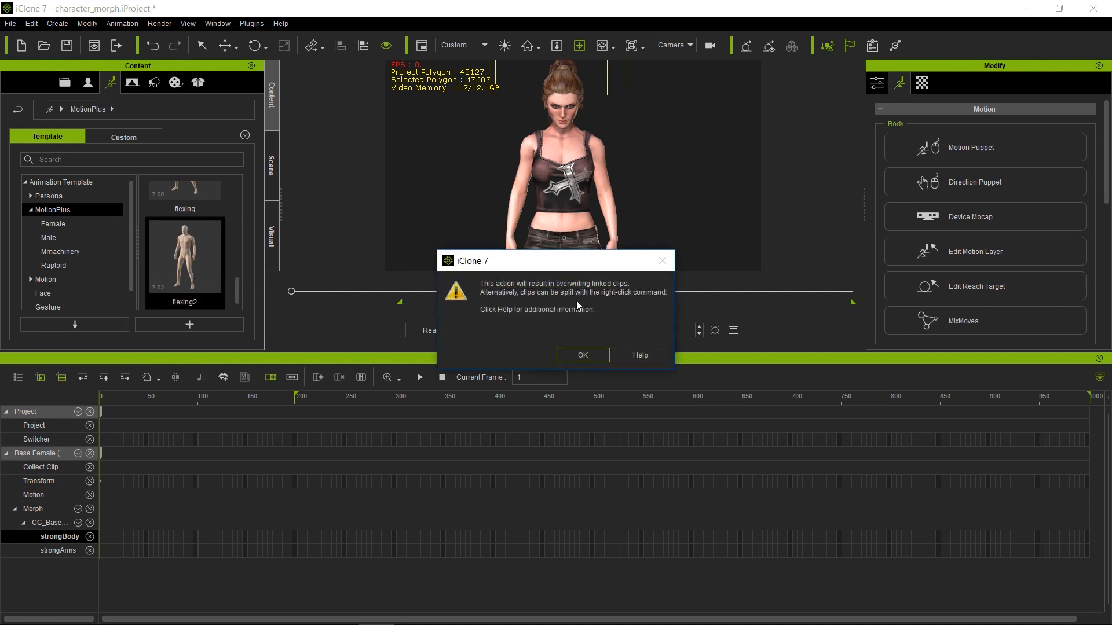
pyautogui.click(581, 358)
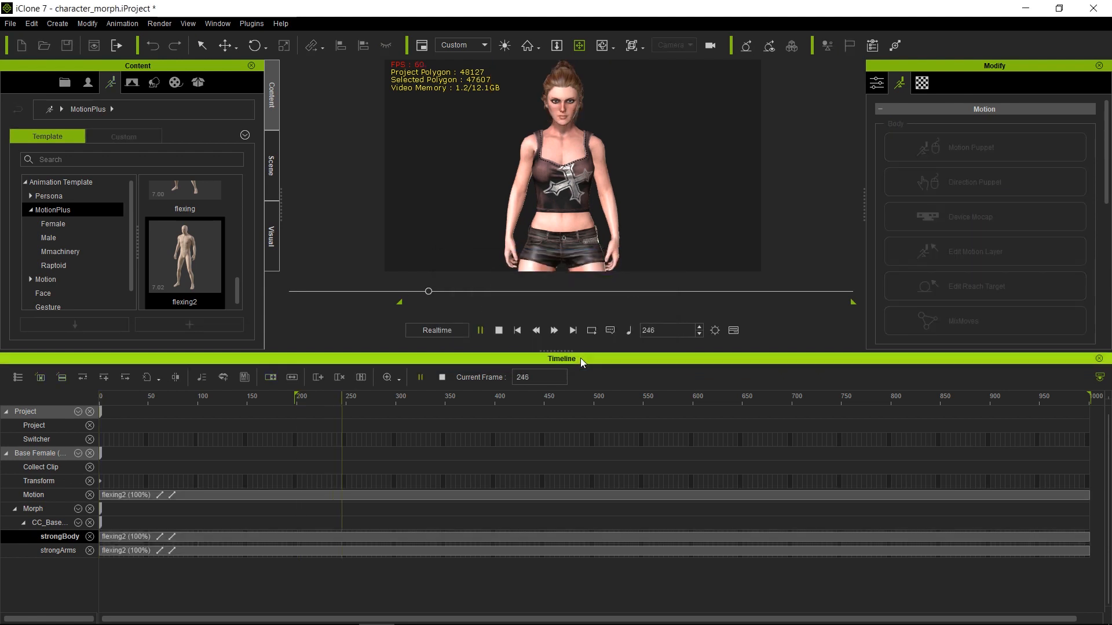